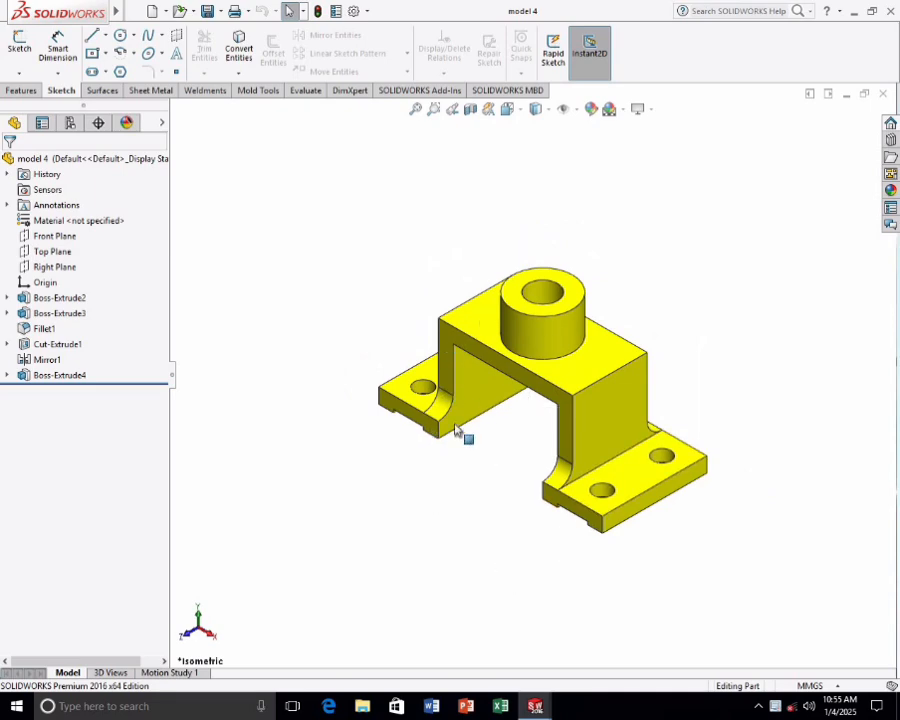
- Open the model 4 drawing sheet and examine the bracket's views and dimensions, especially those of the top view
mouse_move(535, 707)
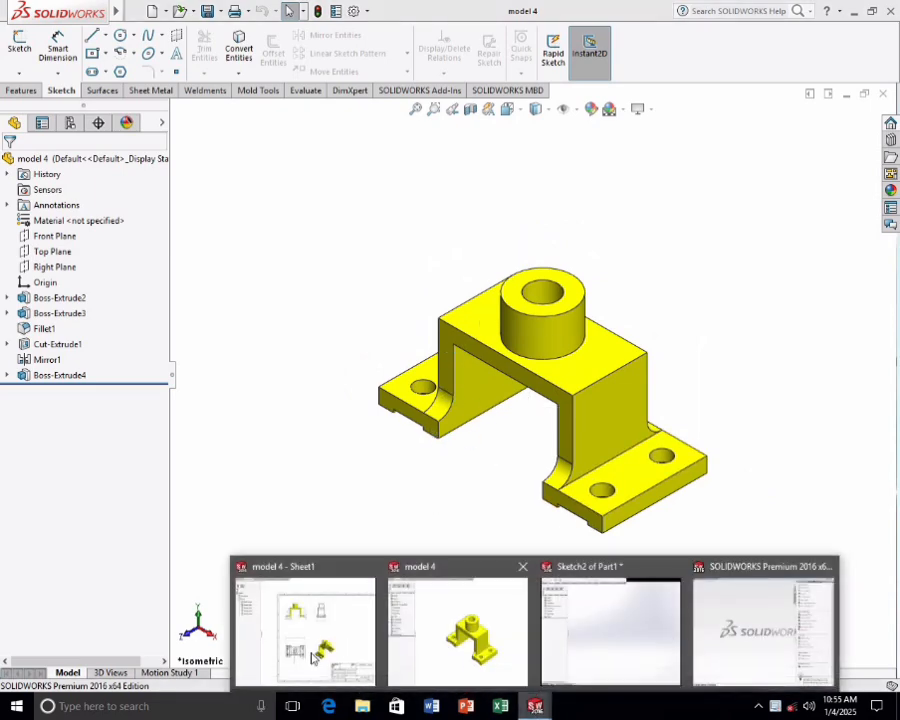
click(331, 650)
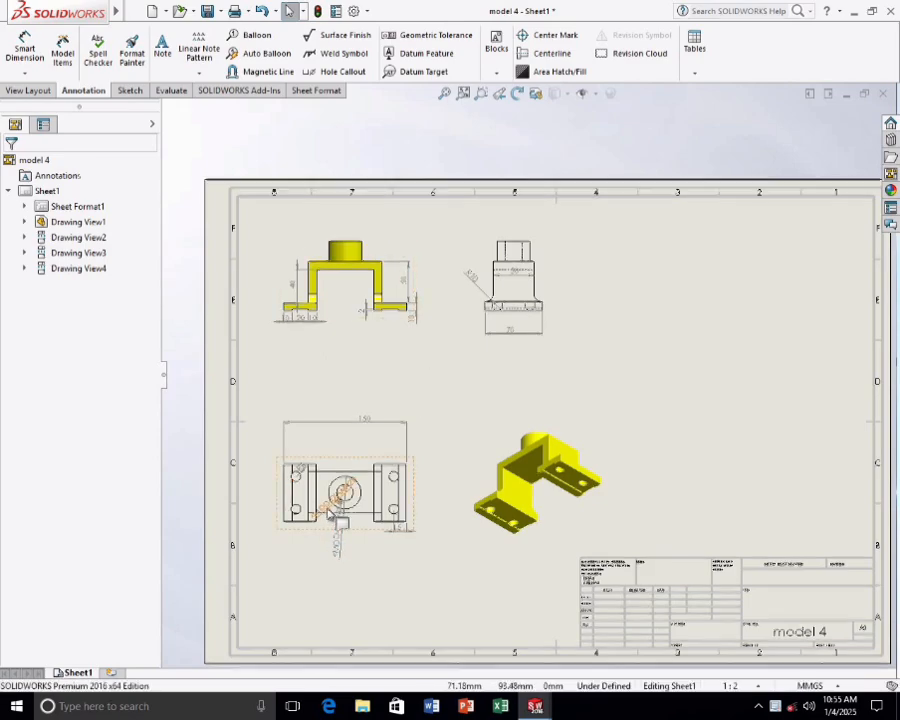
scroll(345, 520, down, 4)
scroll(395, 470, down, 2)
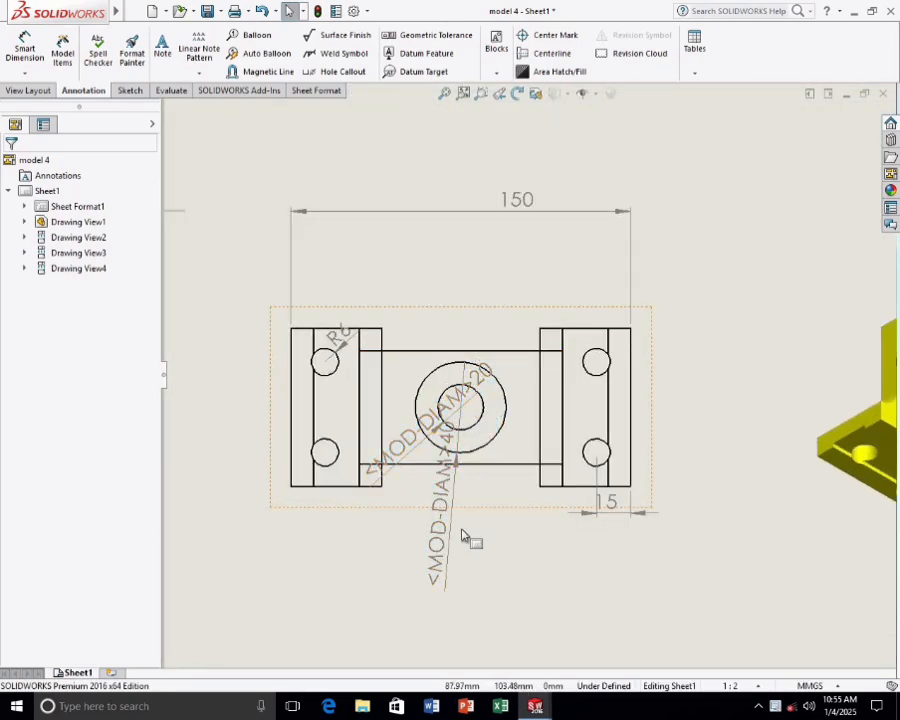
scroll(512, 479, up, 3)
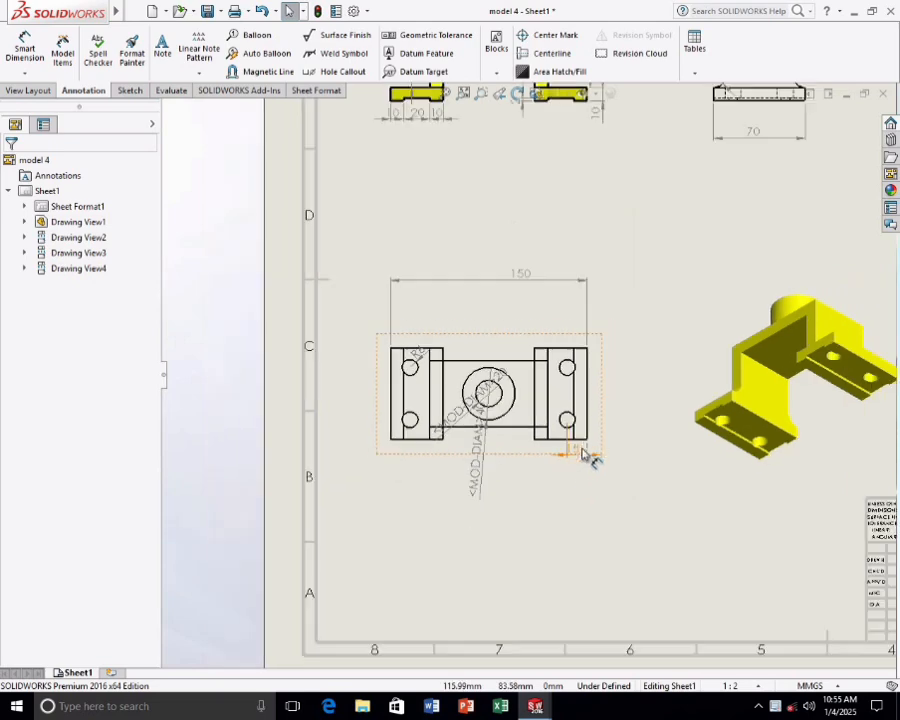
scroll(733, 287, up, 4)
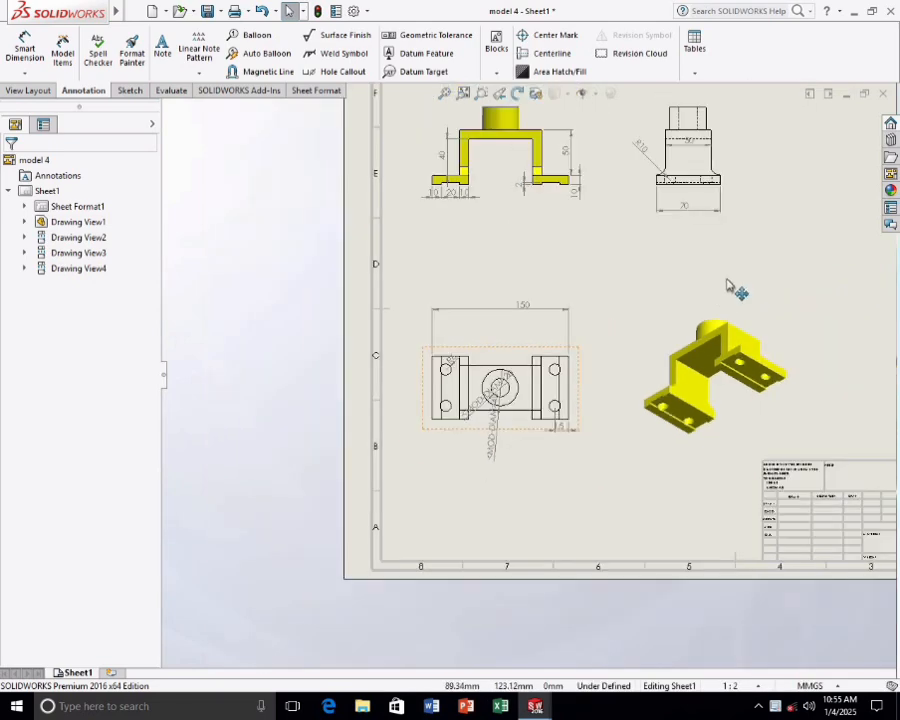
scroll(703, 203, down, 2)
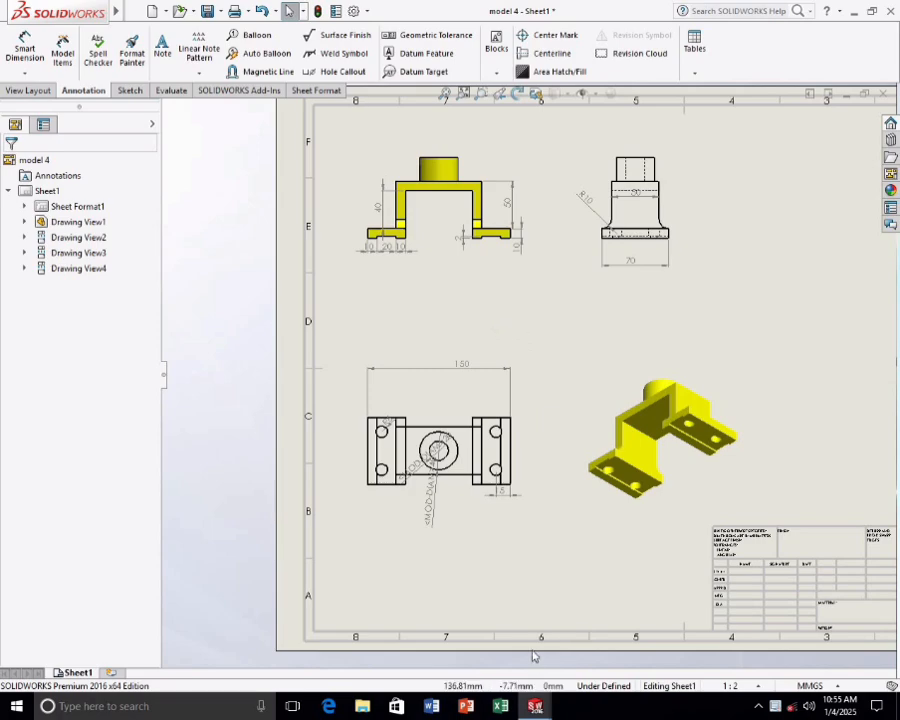
- Switch to the Part1 window and delete its existing Sketch2
click(532, 706)
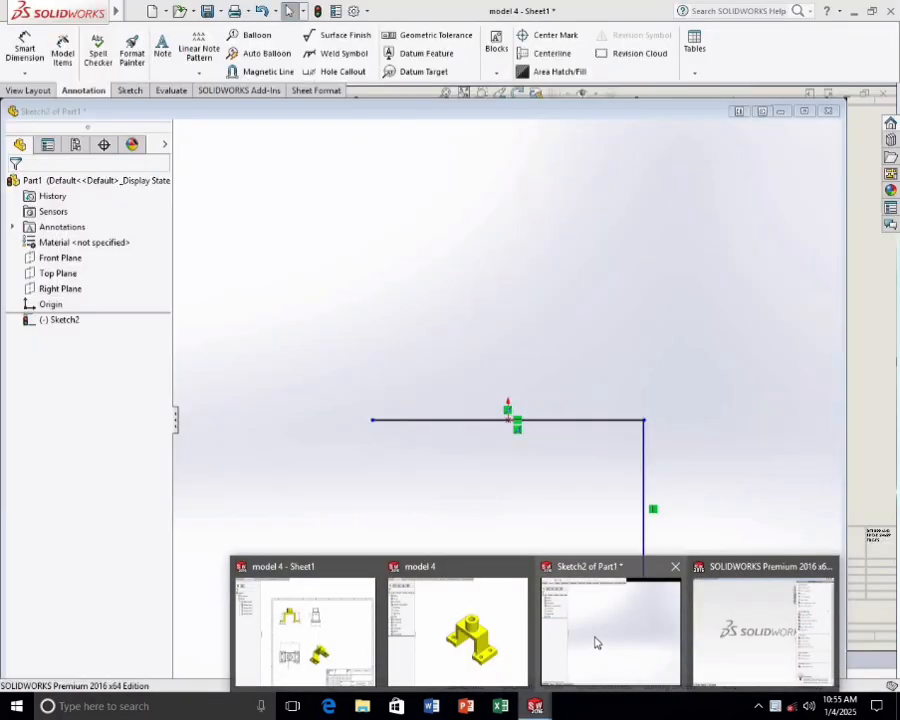
click(593, 640)
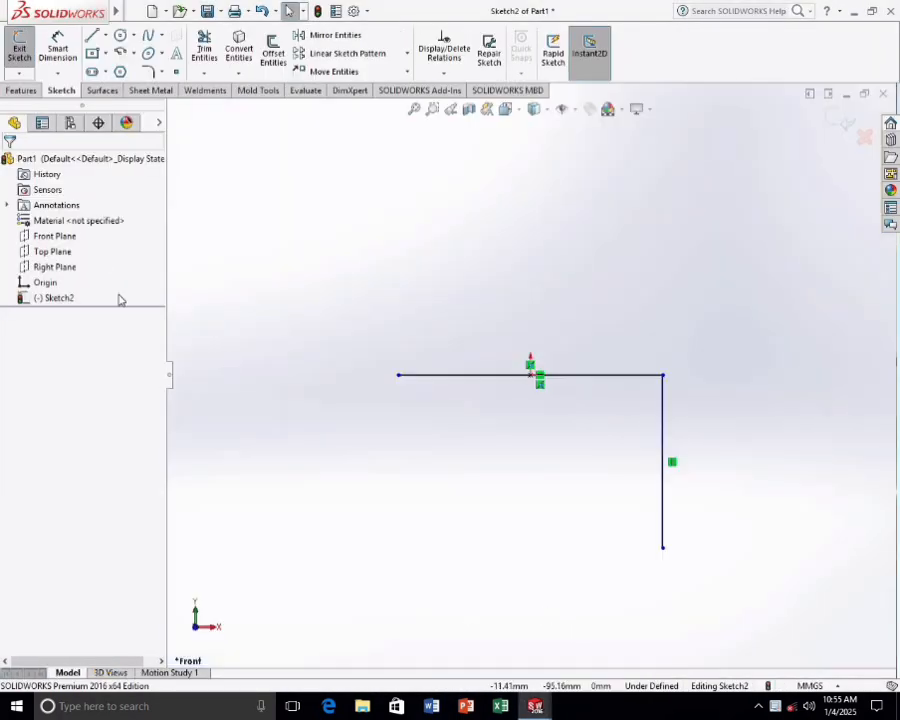
right_click(64, 297)
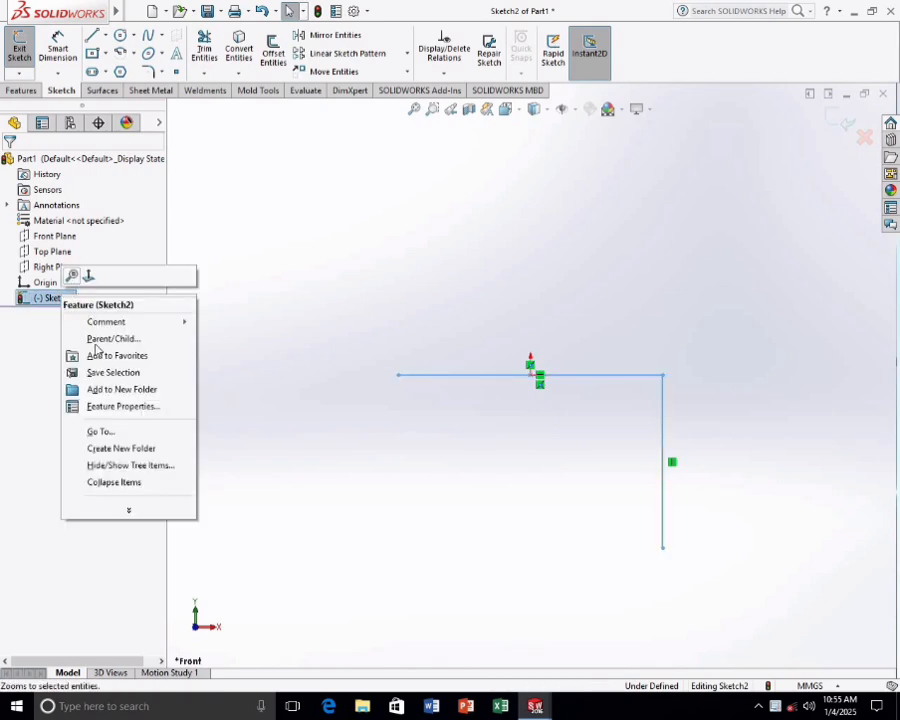
click(250, 271)
click(19, 47)
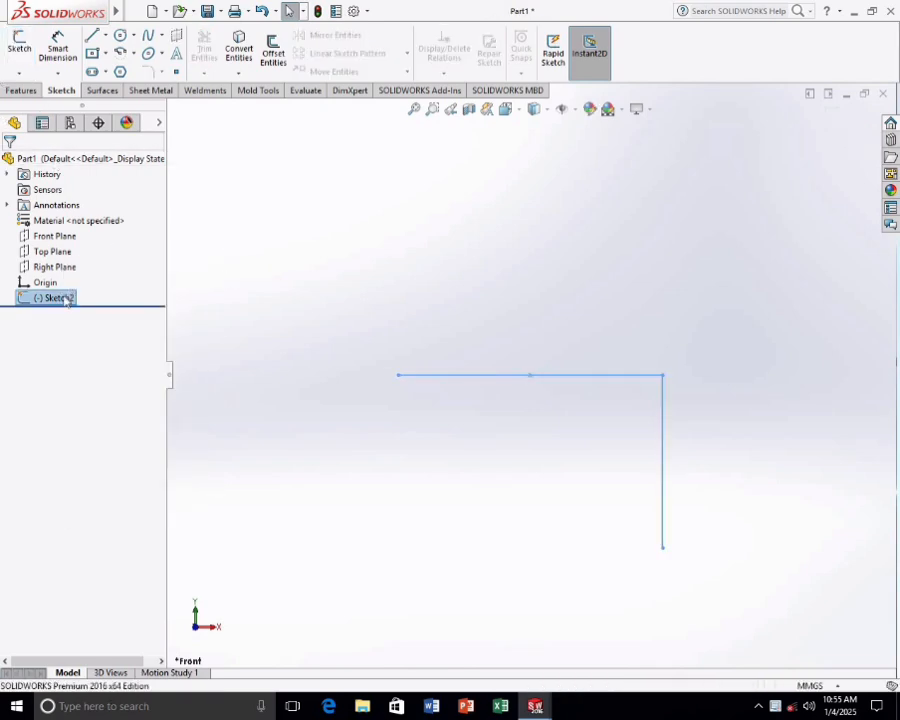
right_click(66, 297)
click(96, 372)
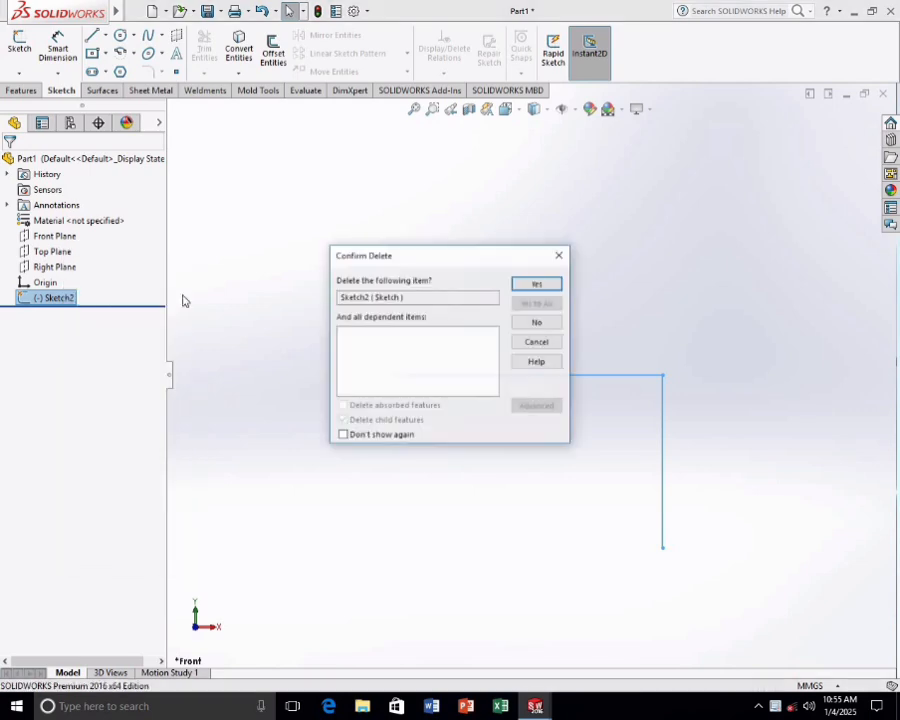
click(537, 284)
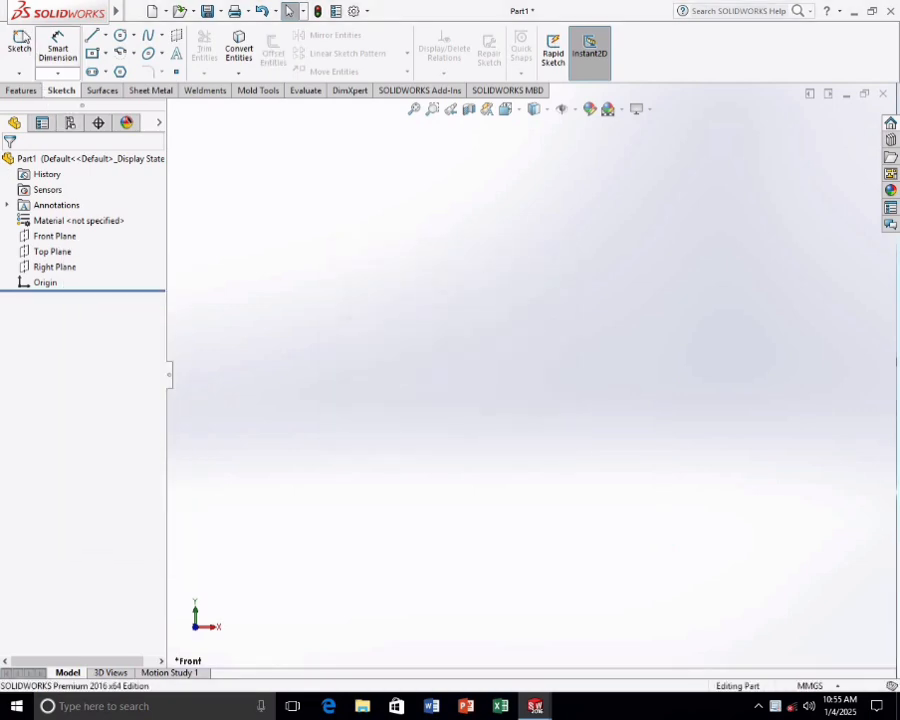
- Start a new sketch on the Front Plane
click(23, 38)
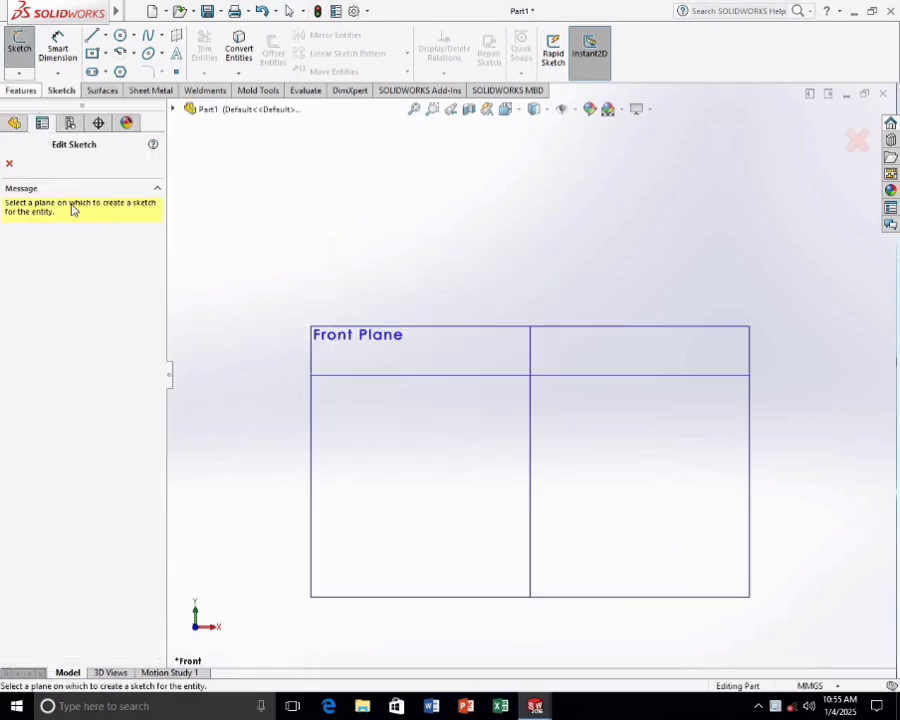
click(346, 346)
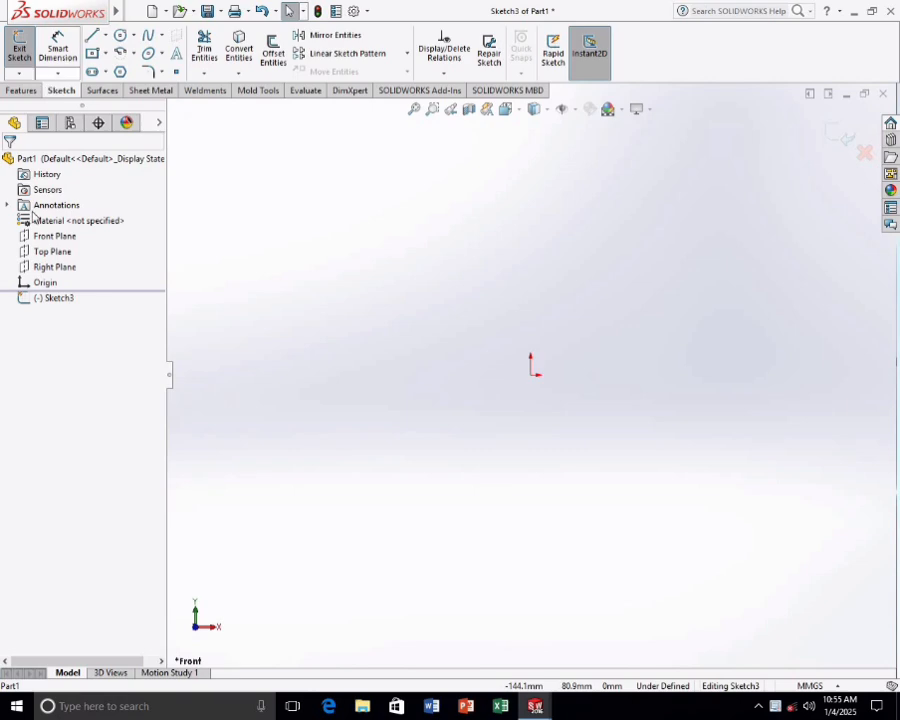
click(55, 236)
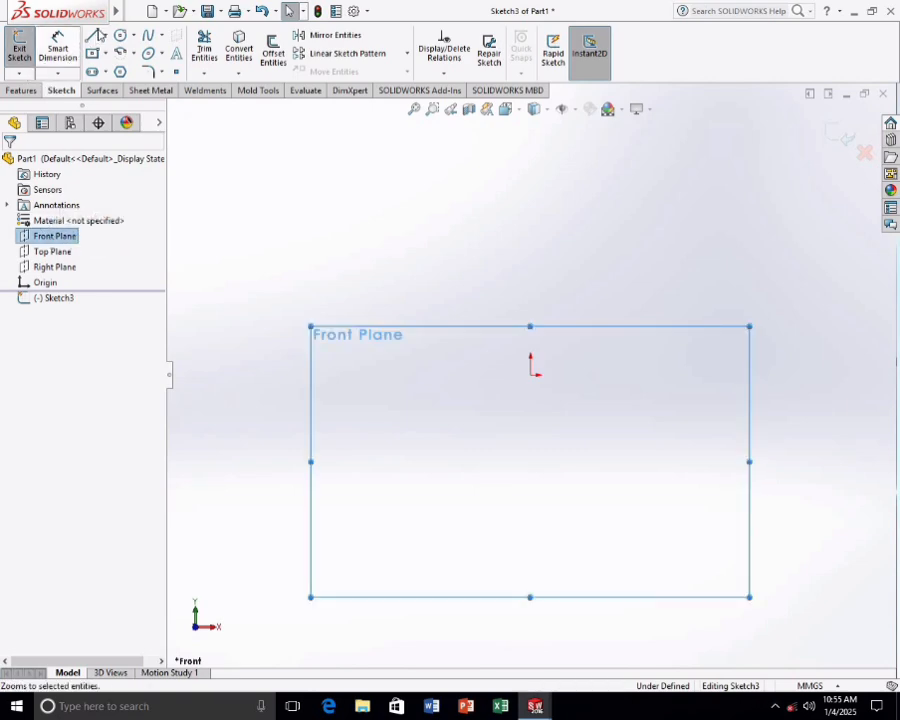
- Draw a horizontal midpoint line about 105 mm long centred on the origin, with a vertical line about 73 mm down from its right end
click(92, 36)
click(105, 37)
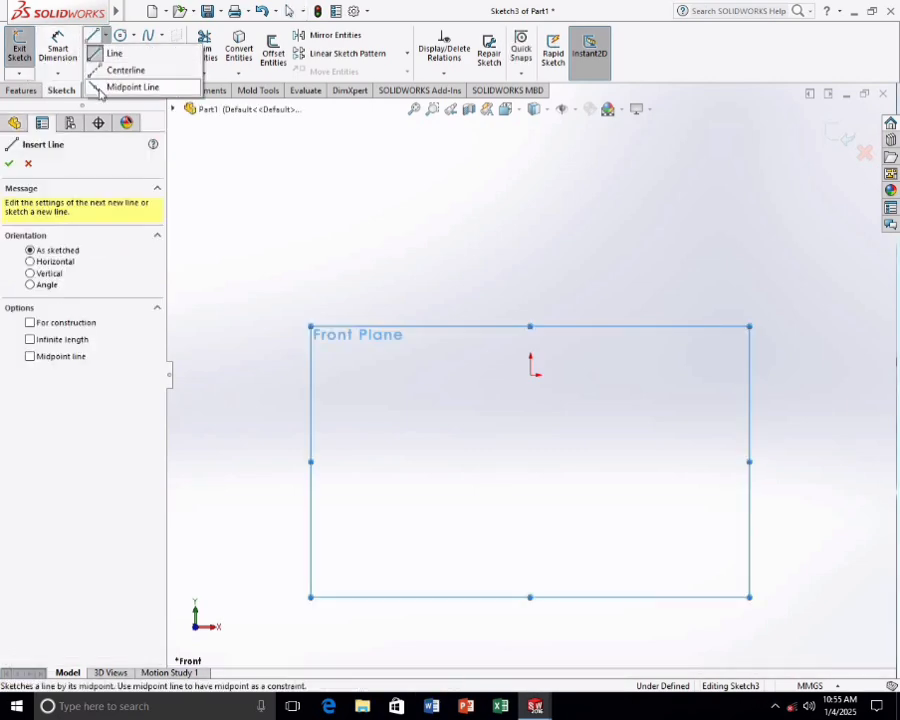
click(101, 90)
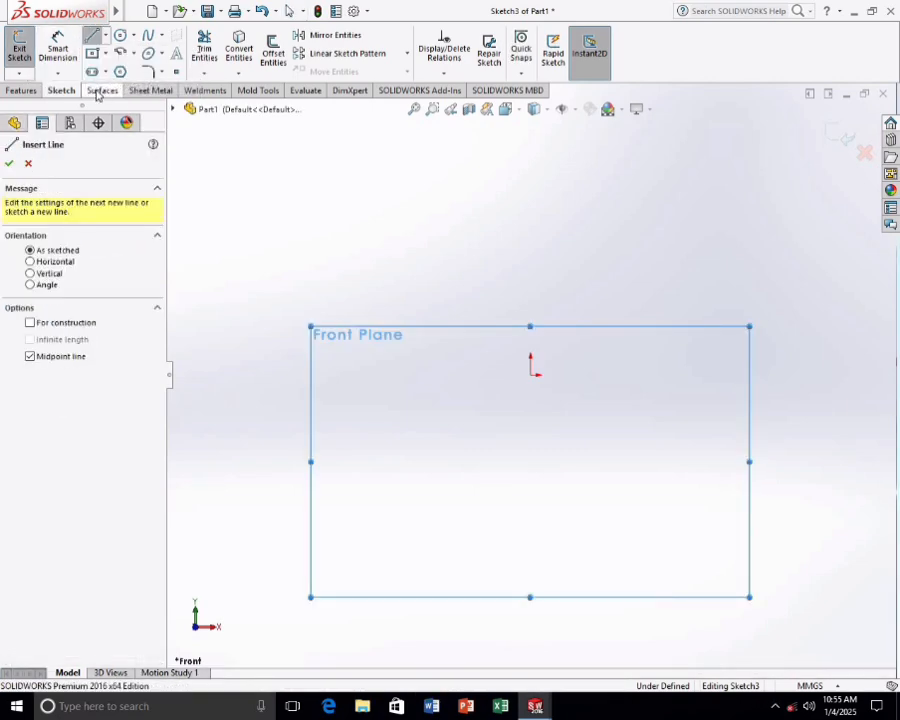
click(531, 376)
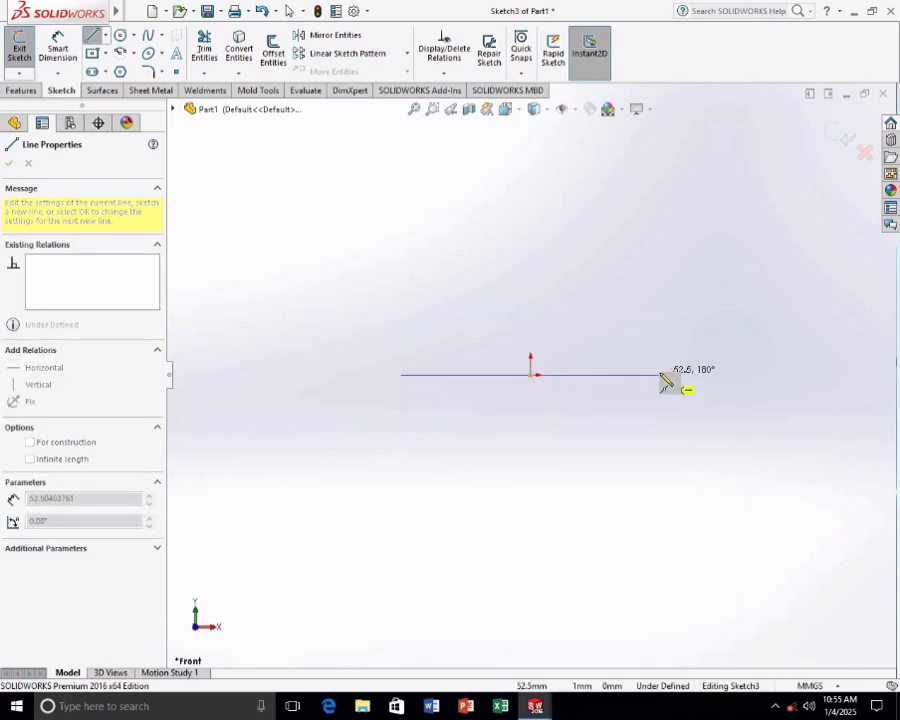
click(660, 376)
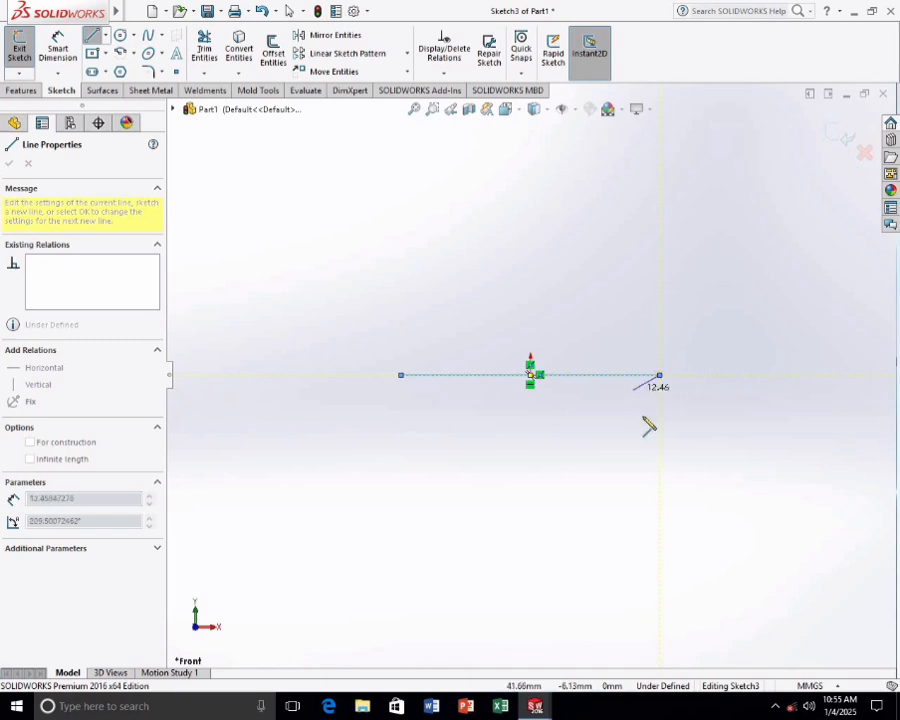
click(662, 558)
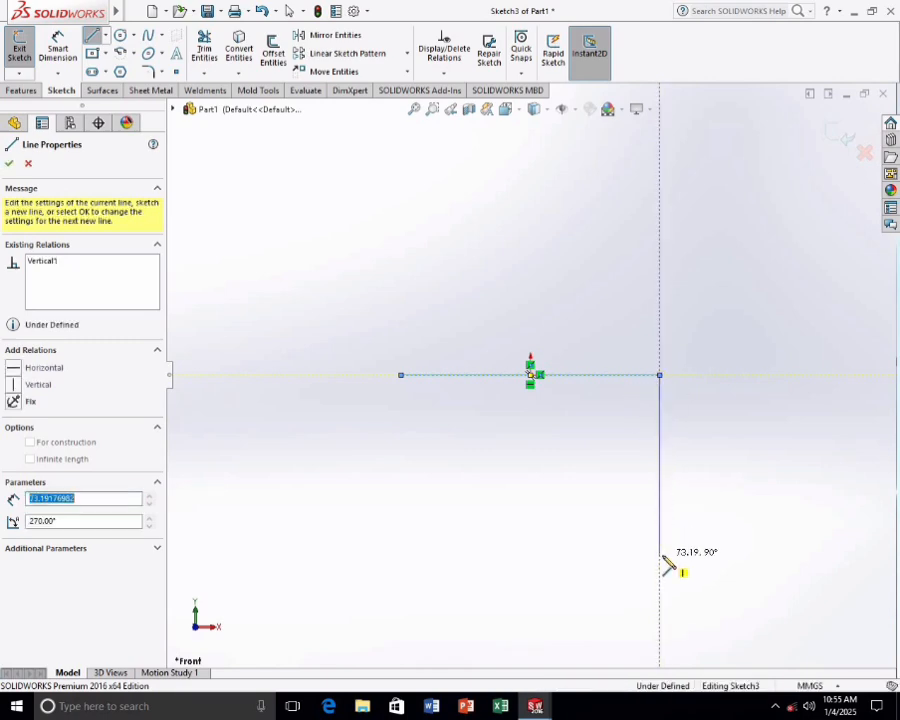
key(Escape)
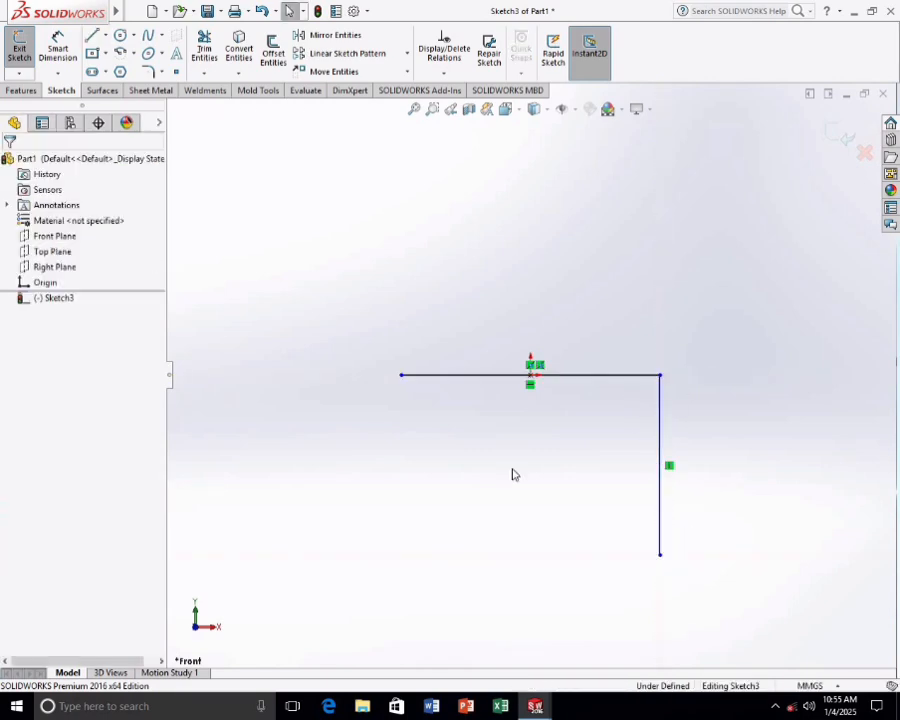
- Draw a vertical line about 73 mm down from the horizontal line's left end, level with the right leg's lower end
click(92, 36)
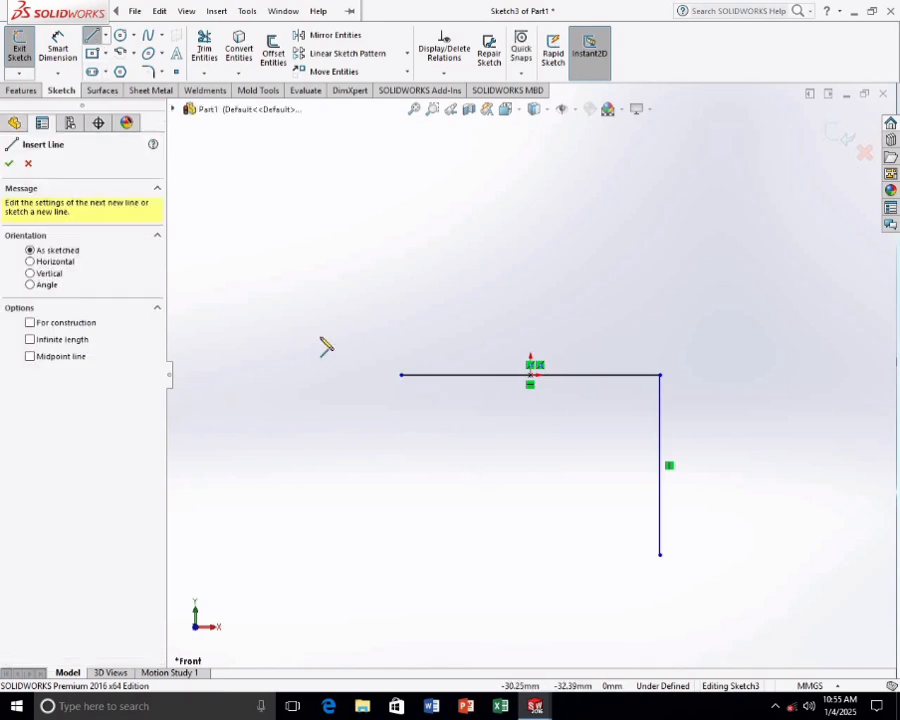
click(401, 377)
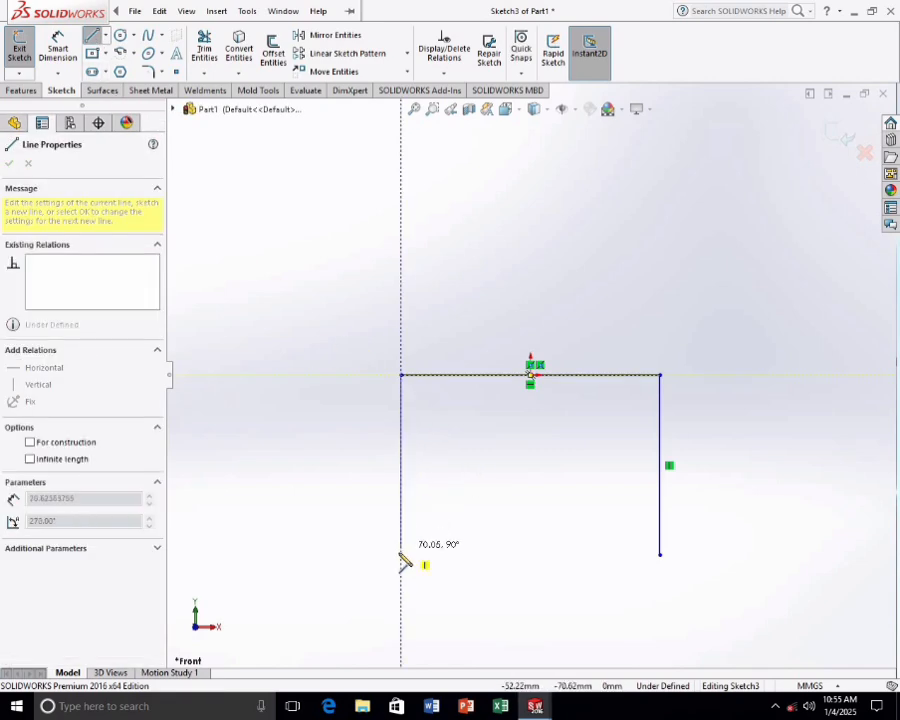
click(401, 557)
key(Escape)
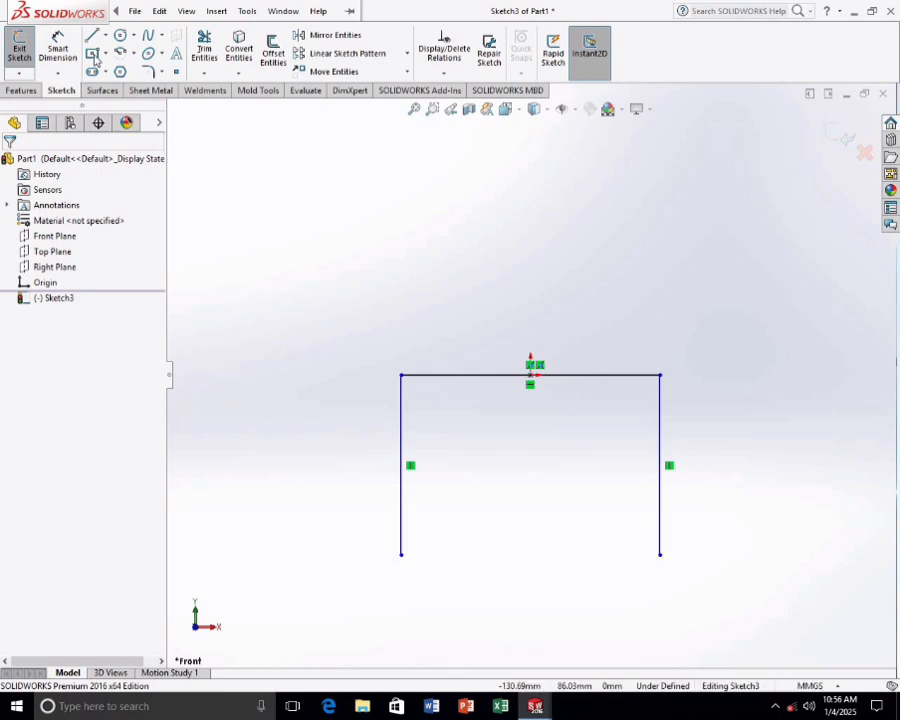
- Dimension the horizontal top line to 70 mm
click(60, 52)
click(476, 377)
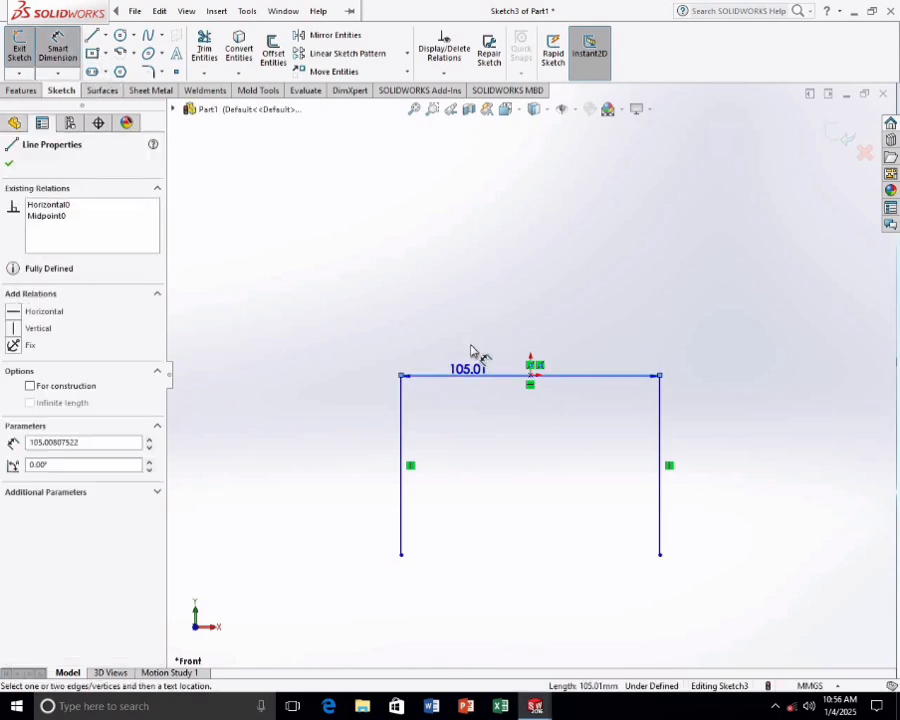
click(474, 335)
text(70)
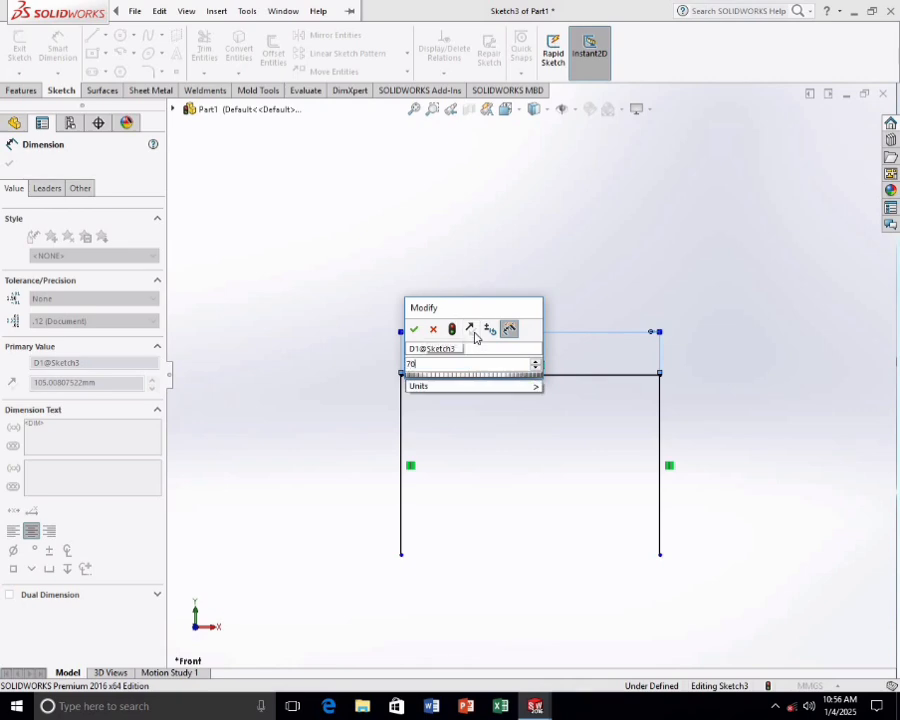
key(Return)
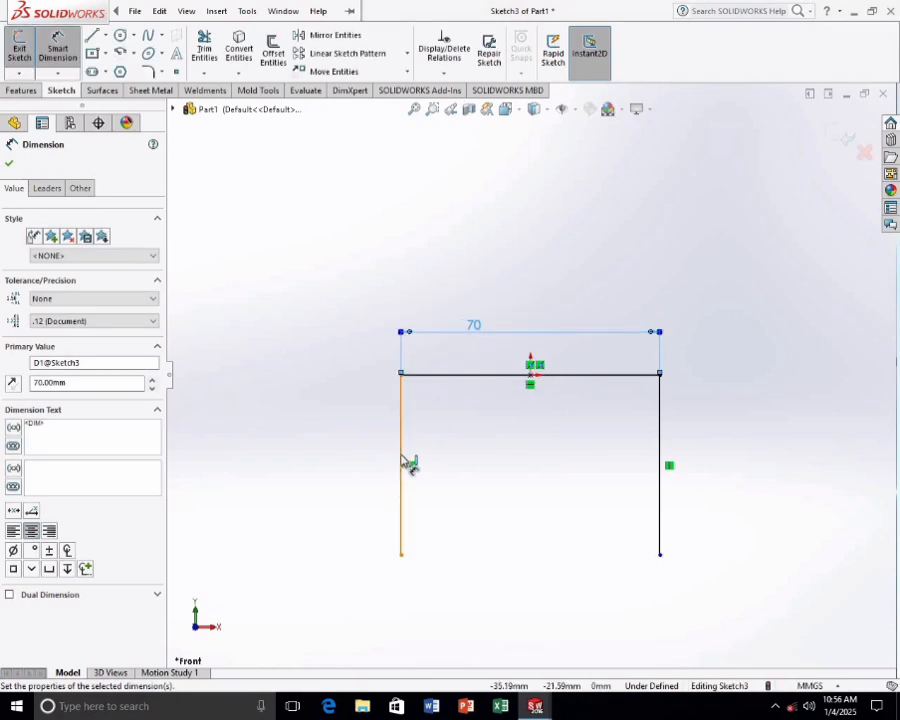
- Dimension the left and right vertical lines to 40 mm each
click(403, 462)
click(335, 458)
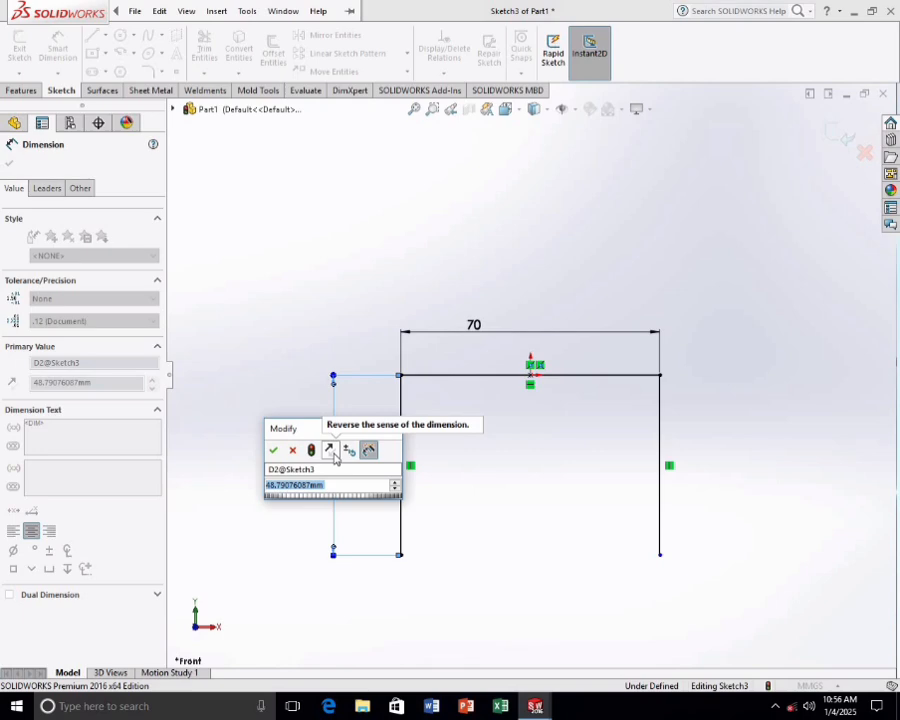
text(40)
key(Return)
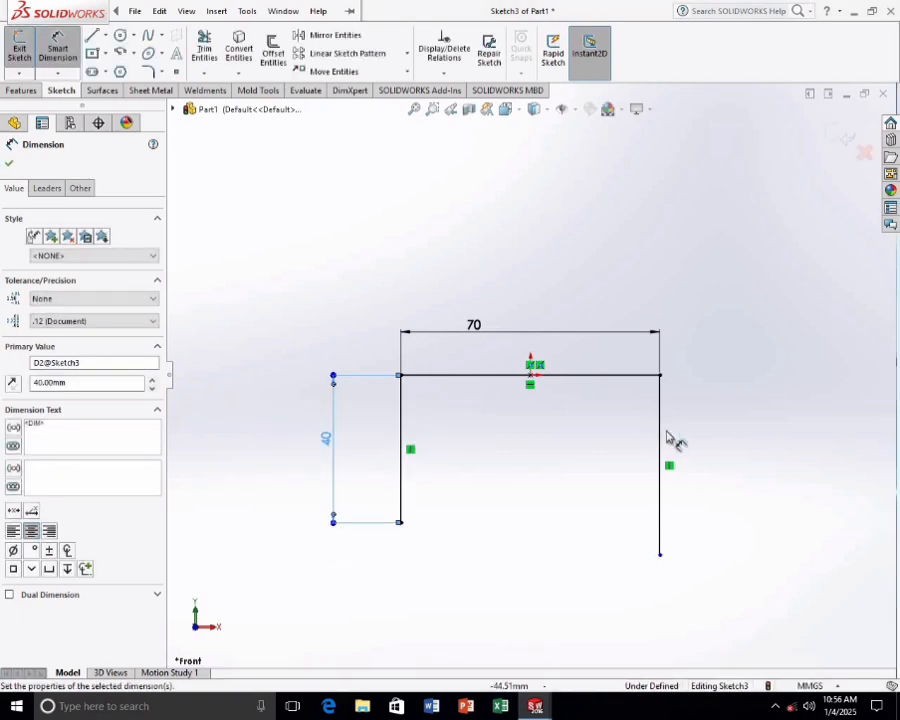
click(671, 446)
click(713, 438)
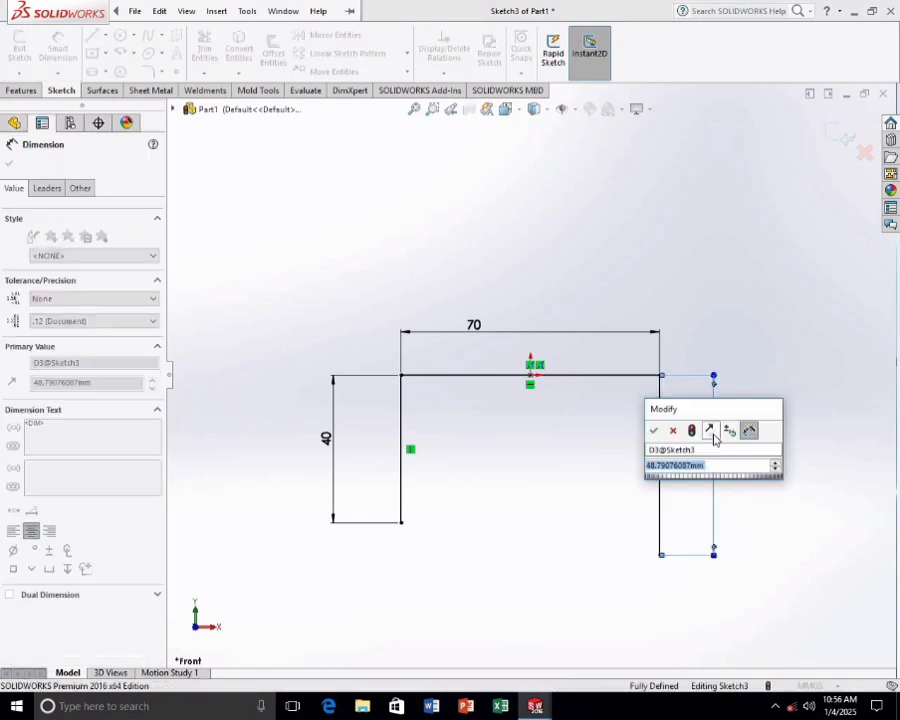
text(40)
key(Return)
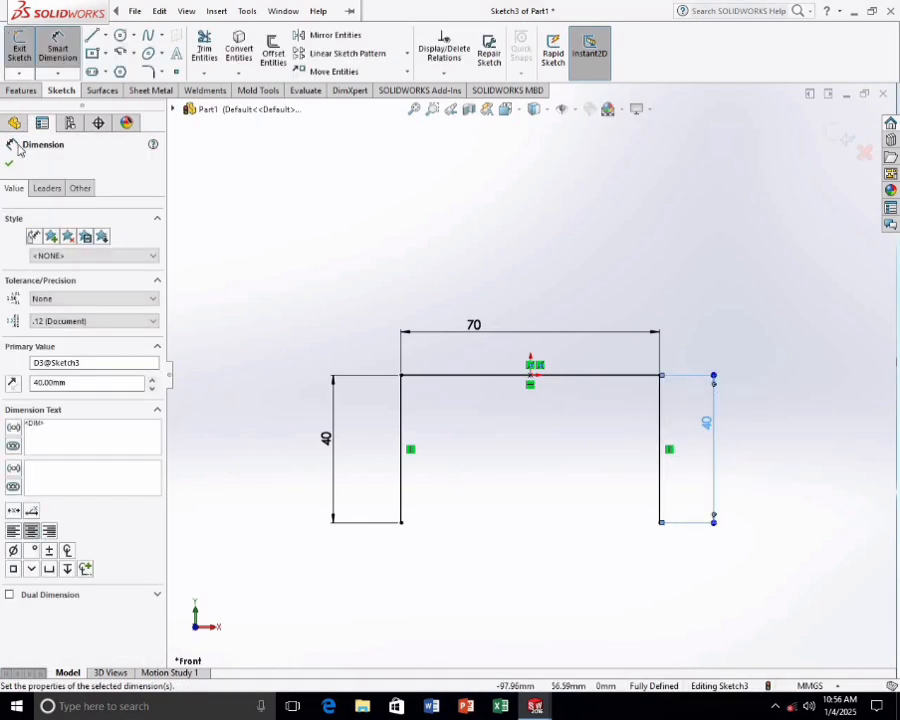
click(9, 163)
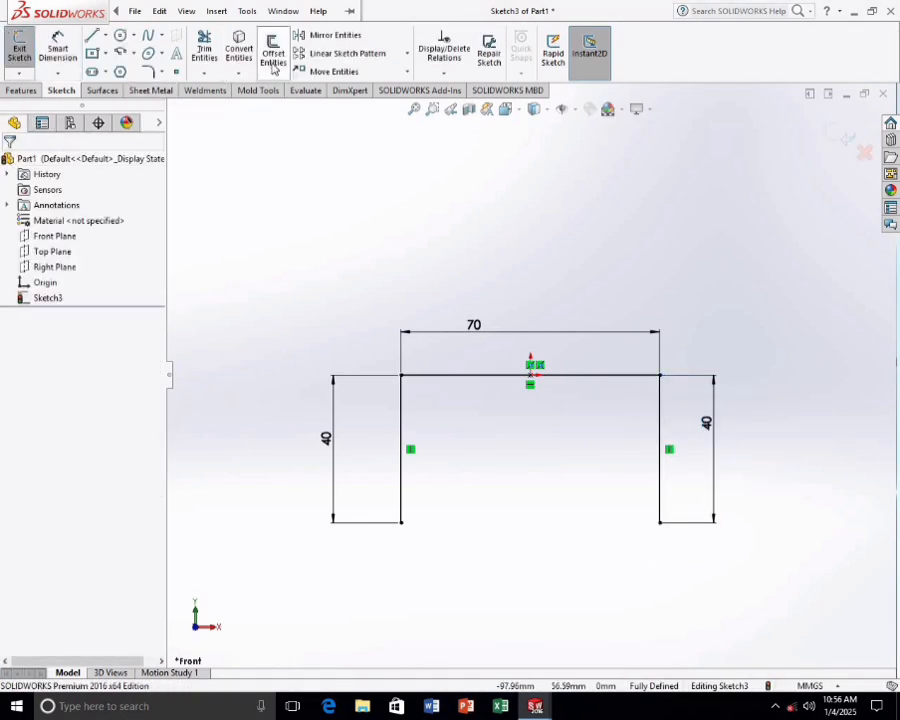
- Offset the three-line chain 10 mm inward with dimensions added
click(273, 52)
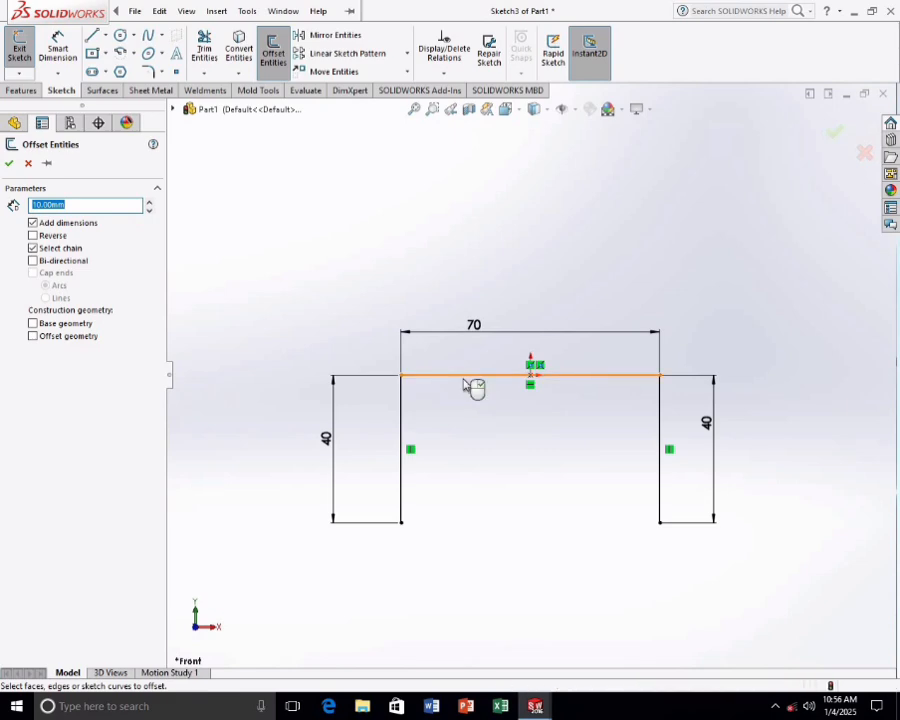
click(464, 385)
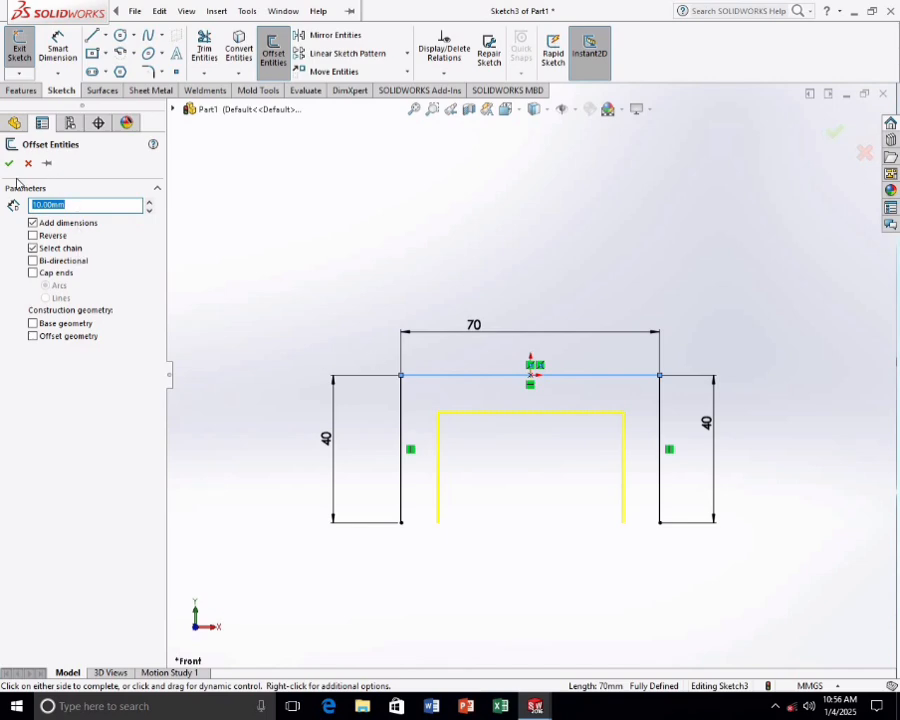
click(9, 164)
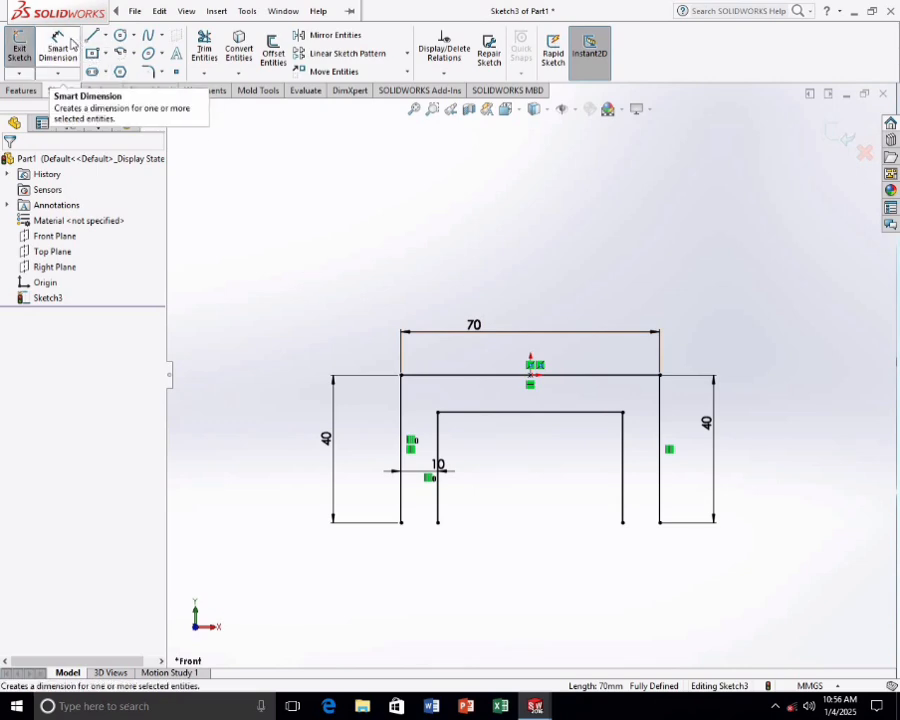
click(58, 50)
click(506, 376)
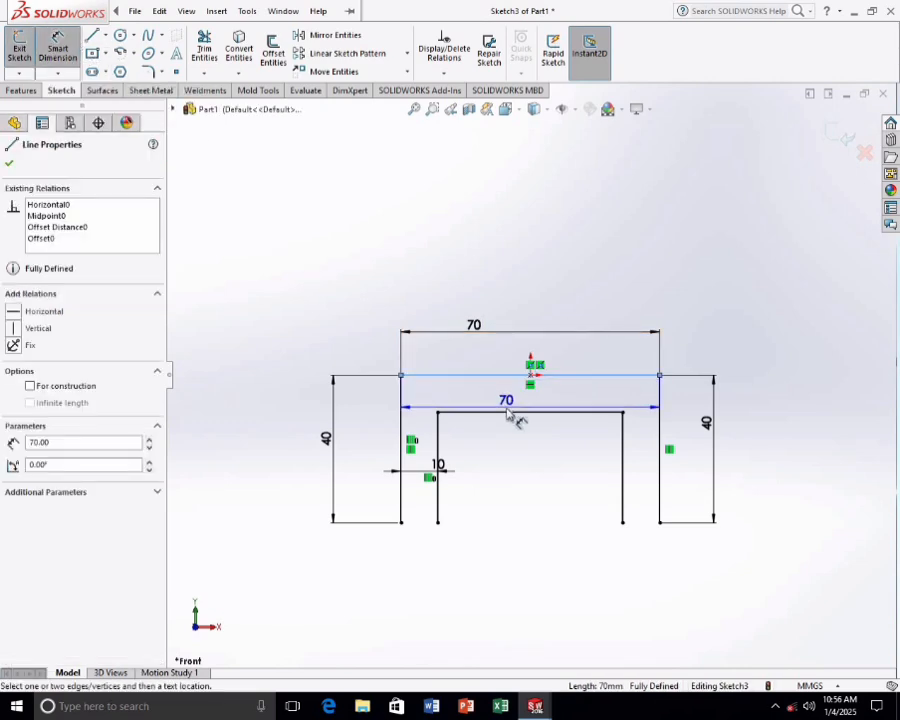
click(509, 414)
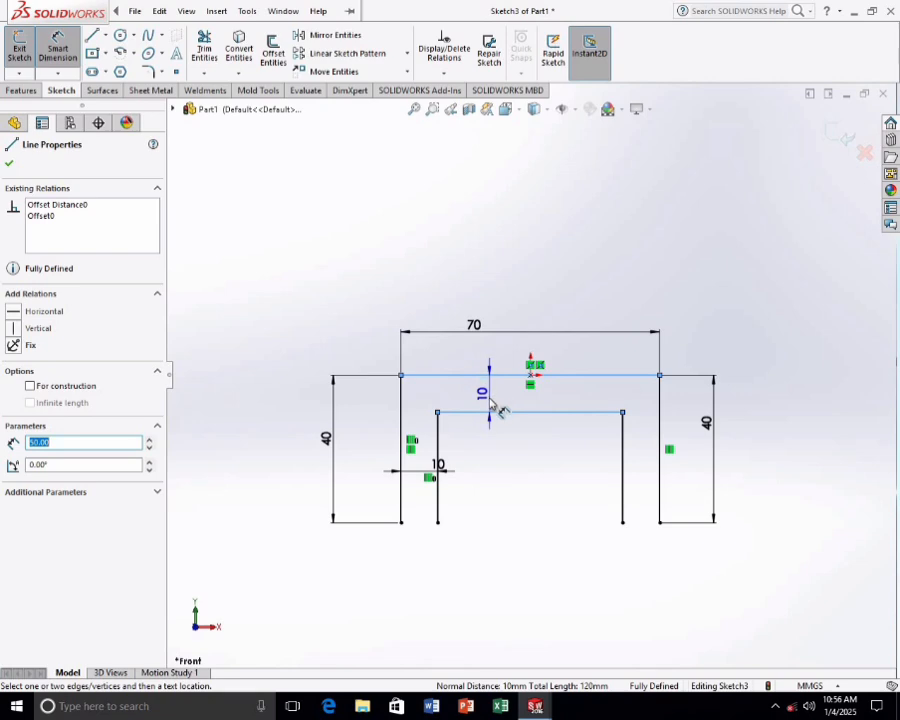
key(Escape)
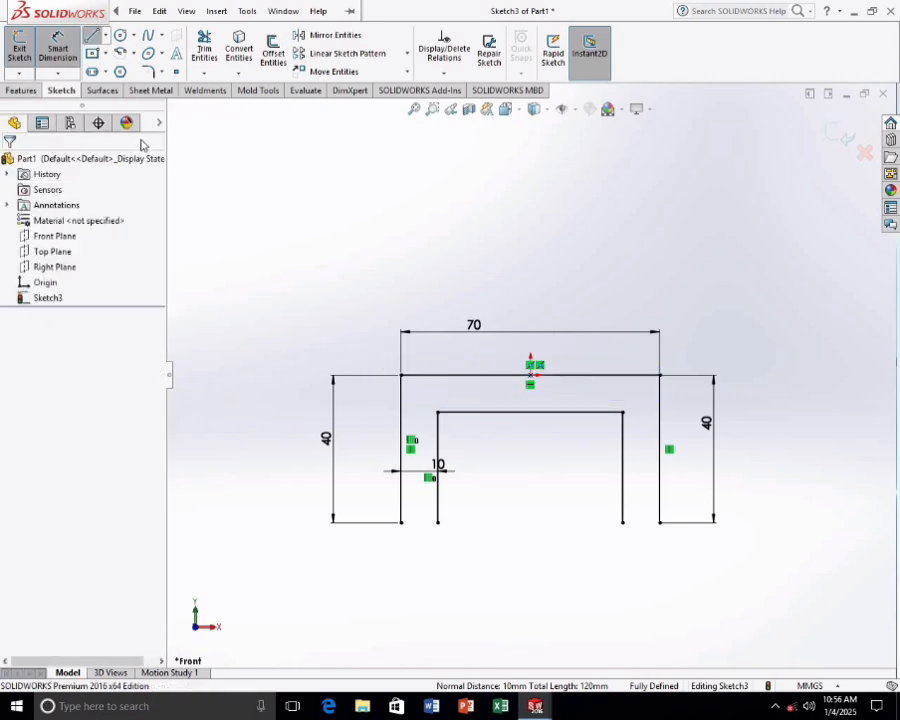
- Close the U-shaped profile with a horizontal line across the open lower end of each leg
drag(401, 522, 437, 522)
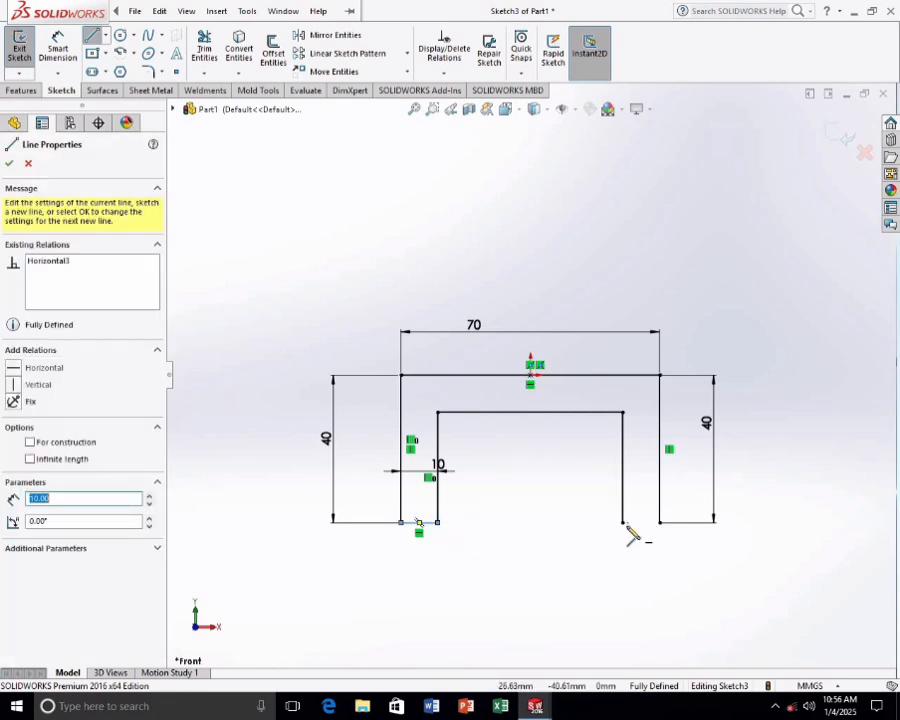
click(622, 522)
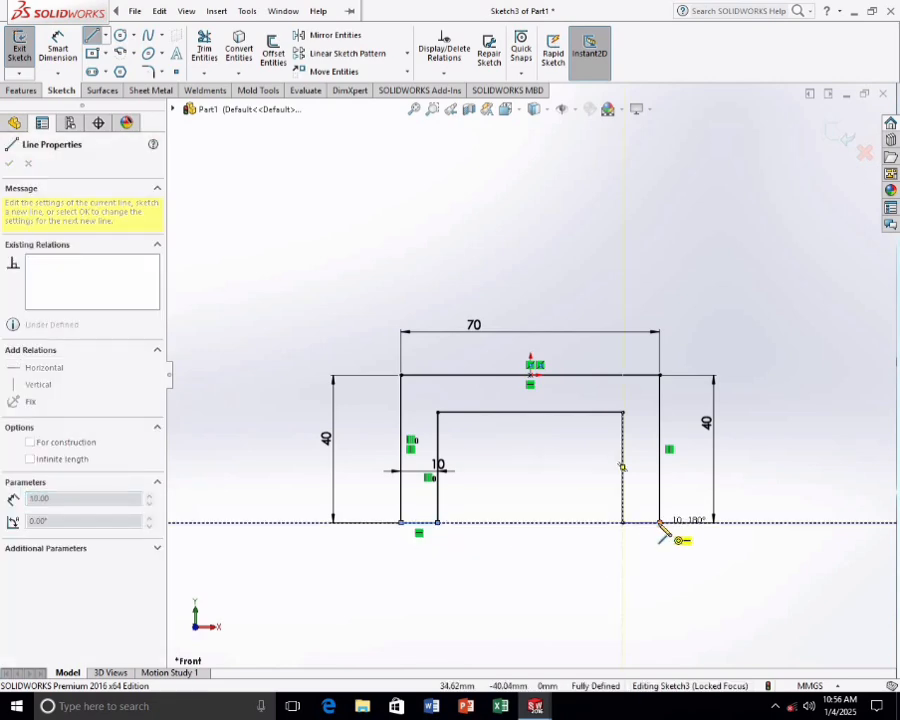
click(659, 522)
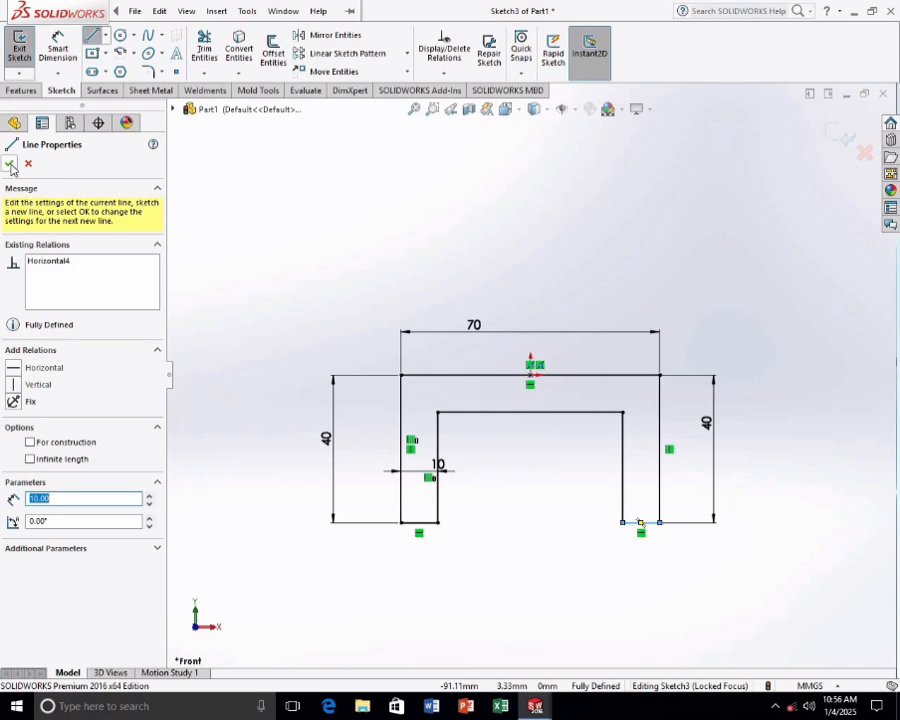
key(Escape)
key(Escape)
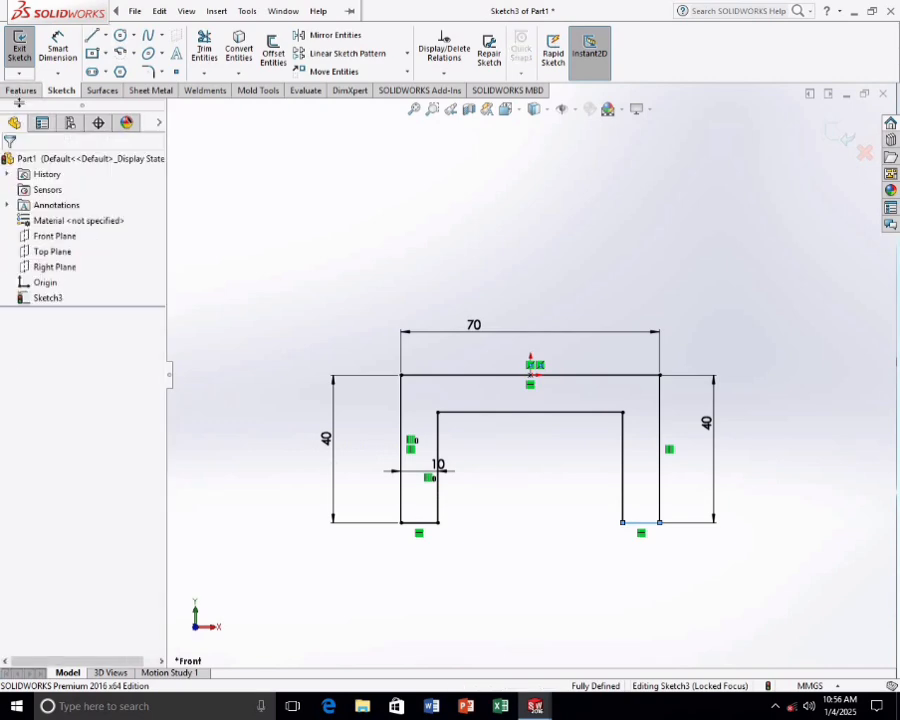
- Extrude the closed U-shaped profile 50 mm with the Mid Plane end condition
click(22, 91)
click(25, 50)
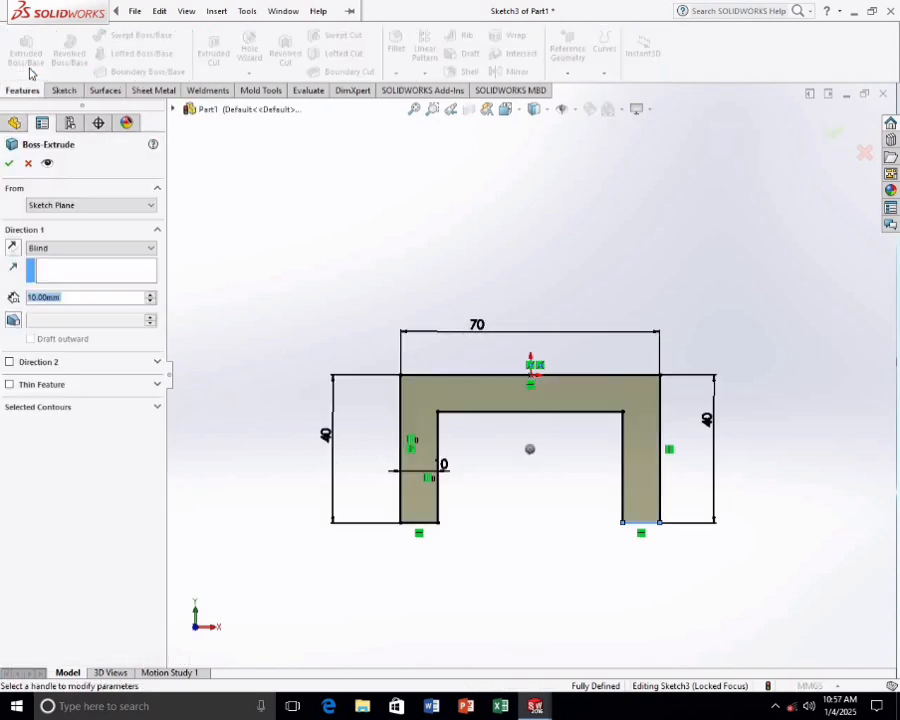
click(120, 249)
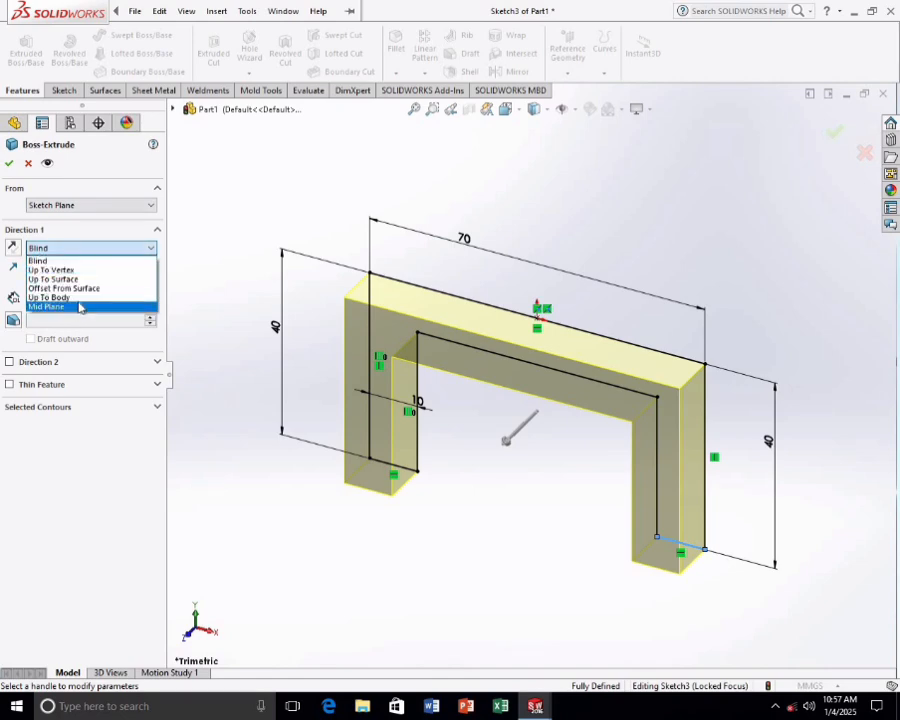
click(80, 308)
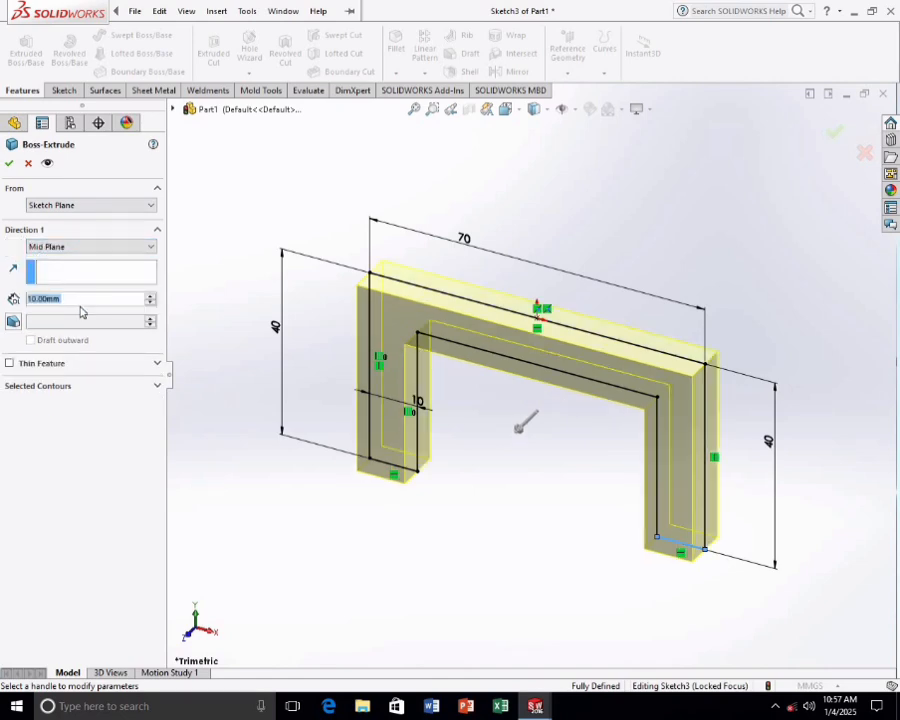
text(50)
key(Return)
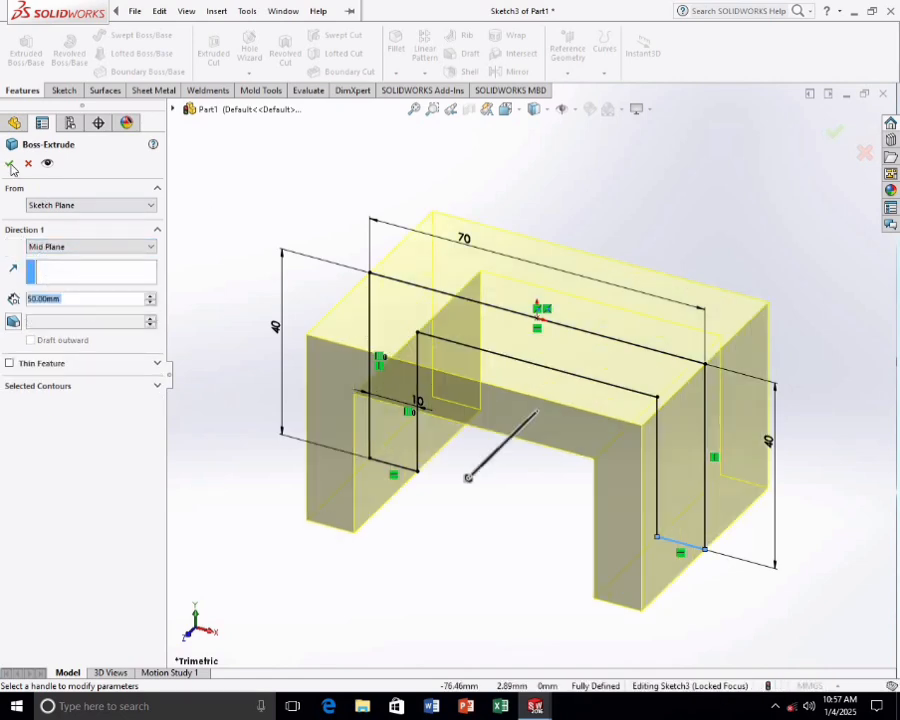
click(10, 163)
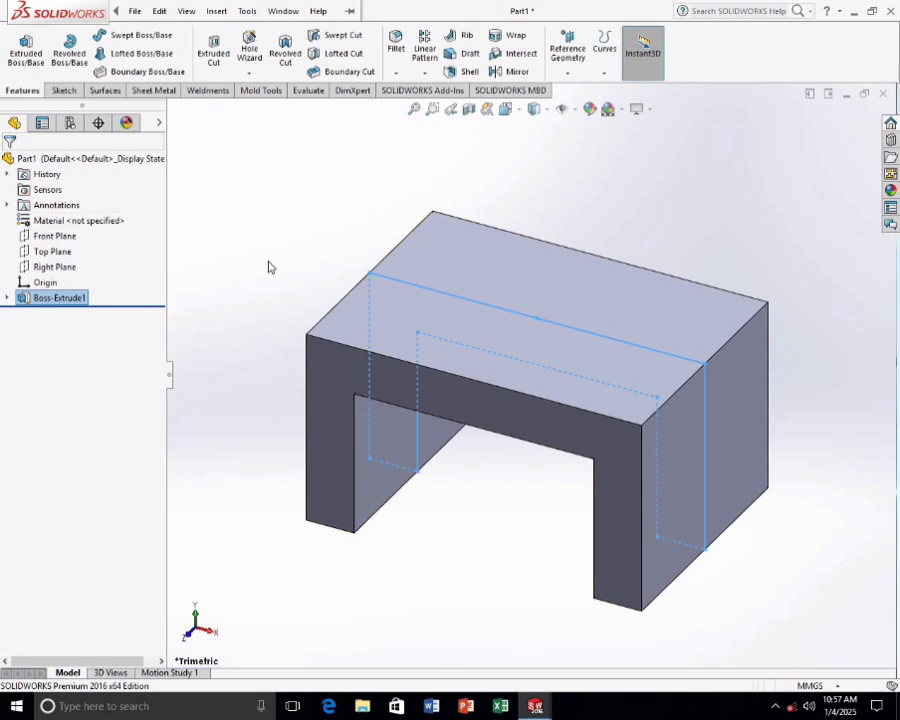
click(268, 261)
- On the bracket's top face, sketch two concentric circles centred on the origin, with radii of about 11.3 mm and 4.6 mm
right_click(528, 327)
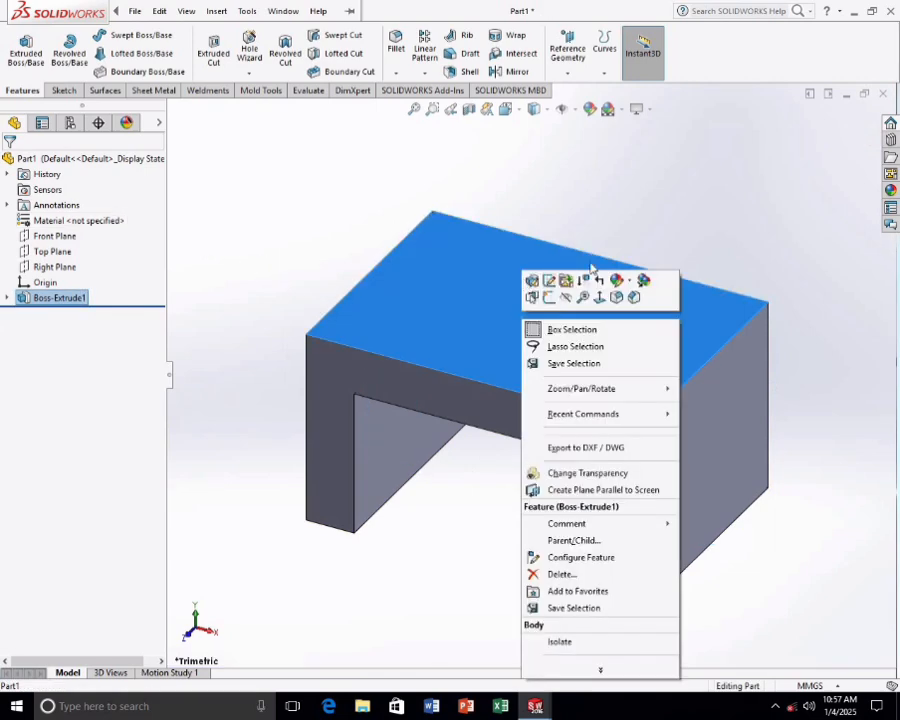
click(598, 299)
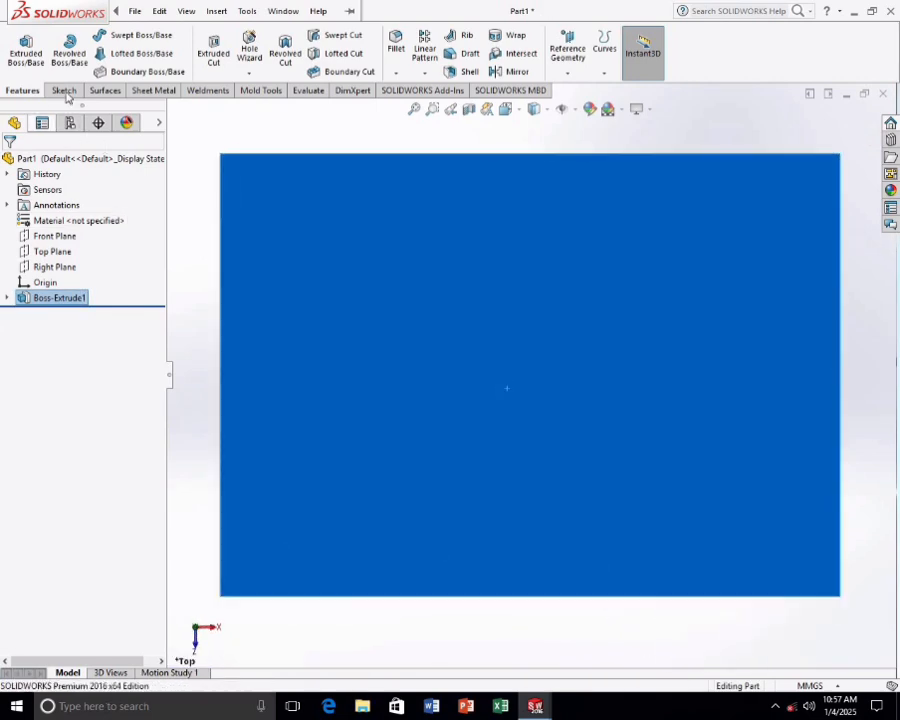
click(19, 42)
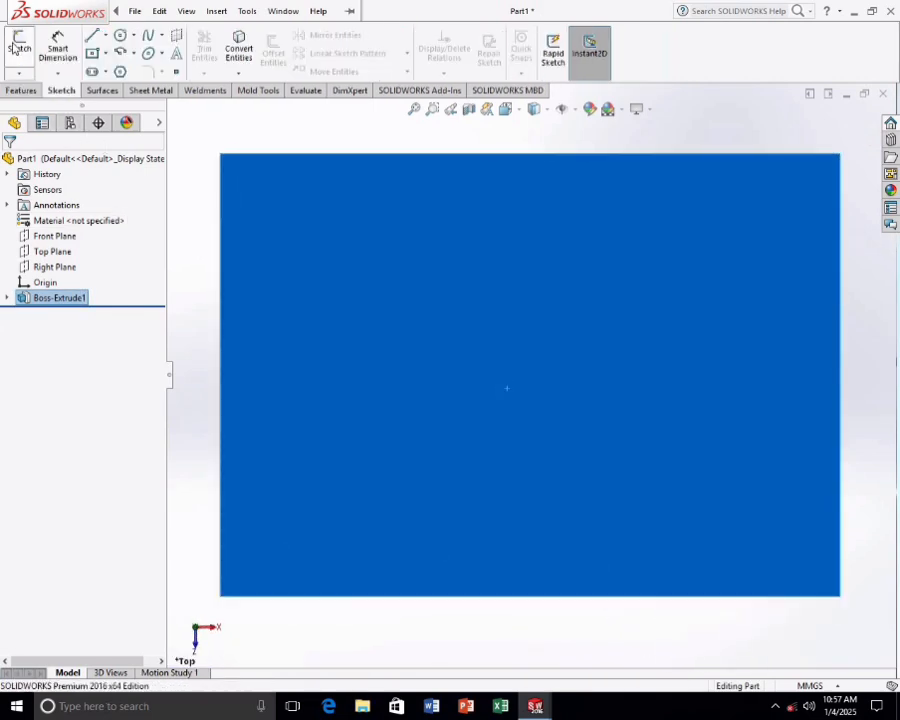
click(120, 37)
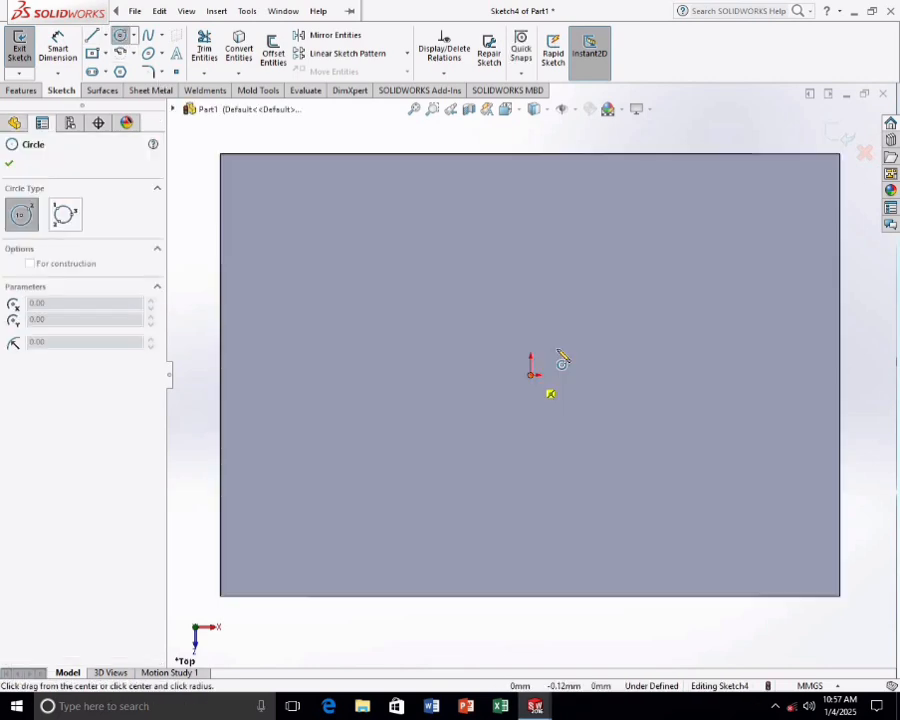
click(531, 376)
click(603, 301)
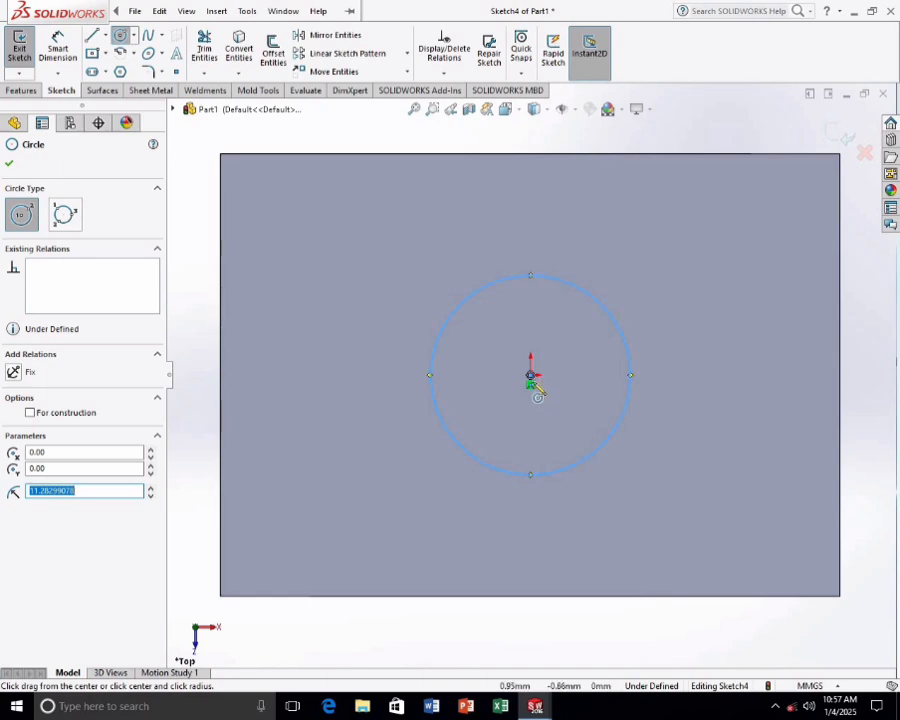
click(531, 376)
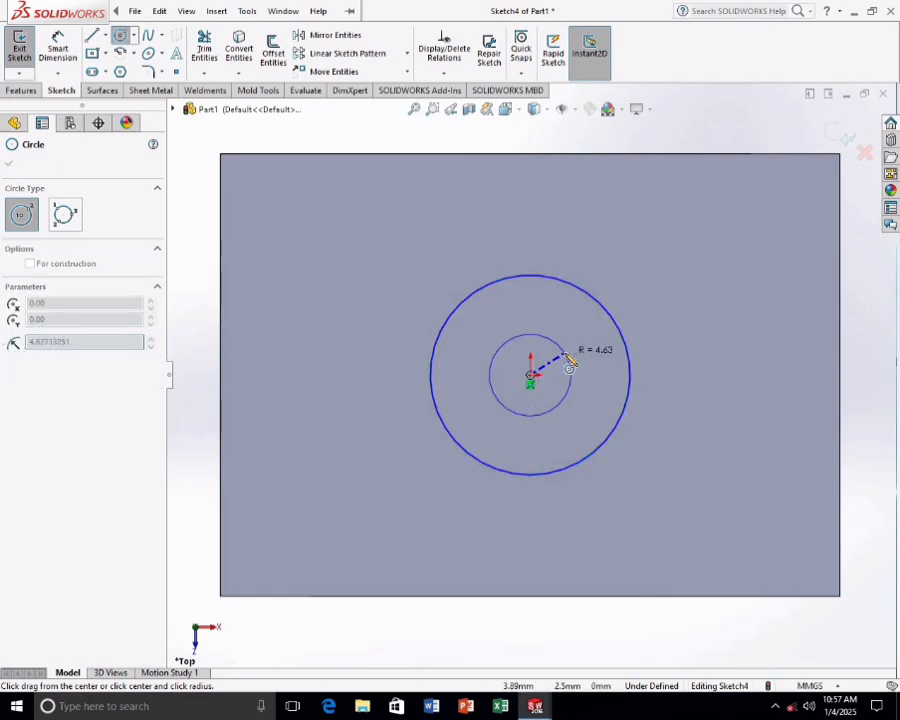
click(569, 362)
- Dimension the outer circle's diameter to 40 mm and the inner circle's diameter to 20 mm
click(58, 48)
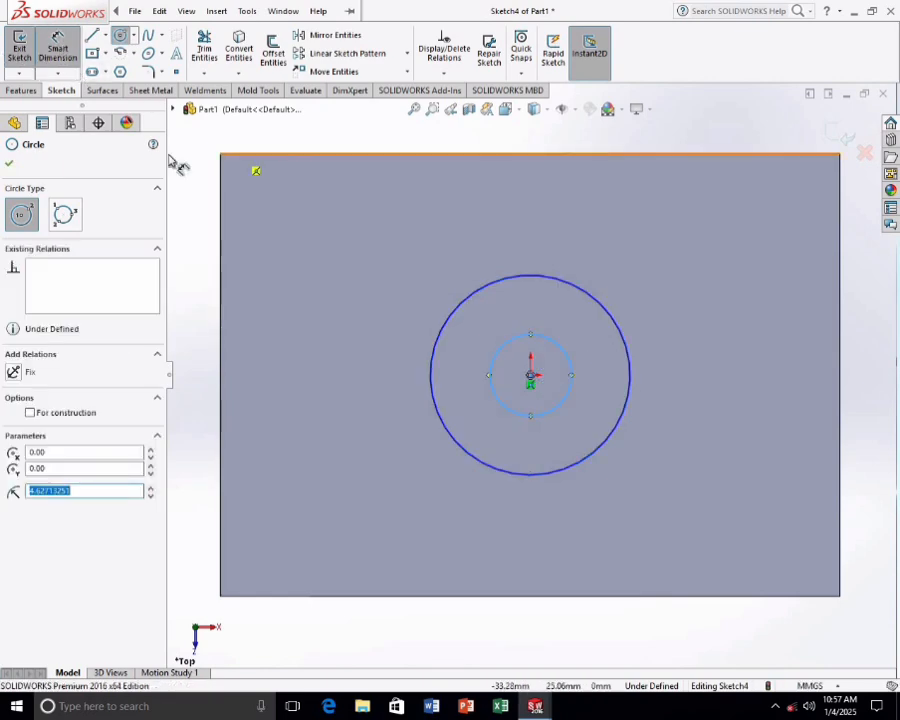
click(446, 328)
click(363, 342)
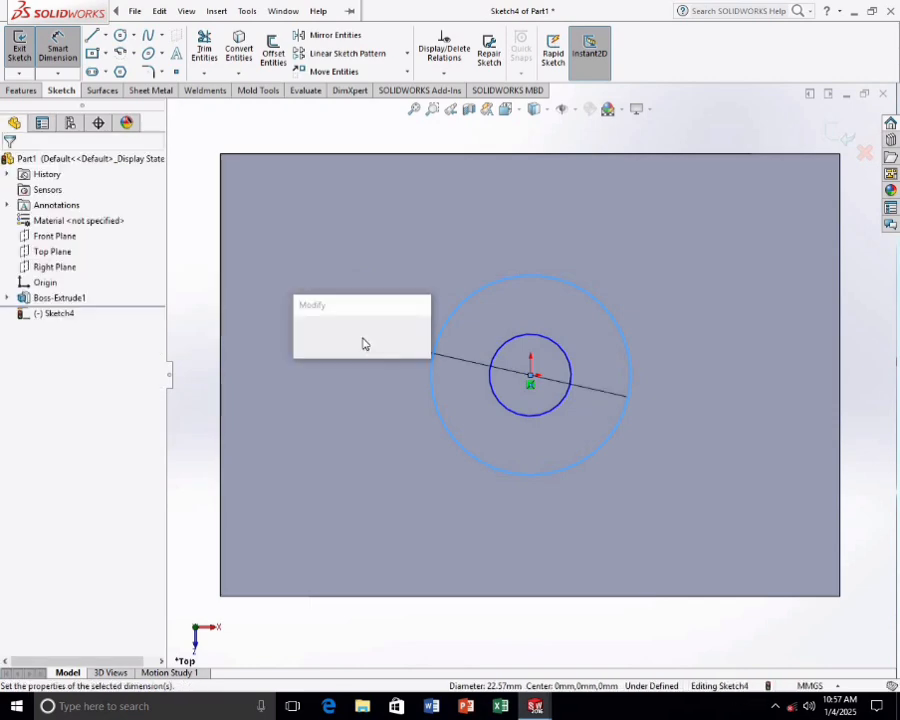
text(40)
key(Return)
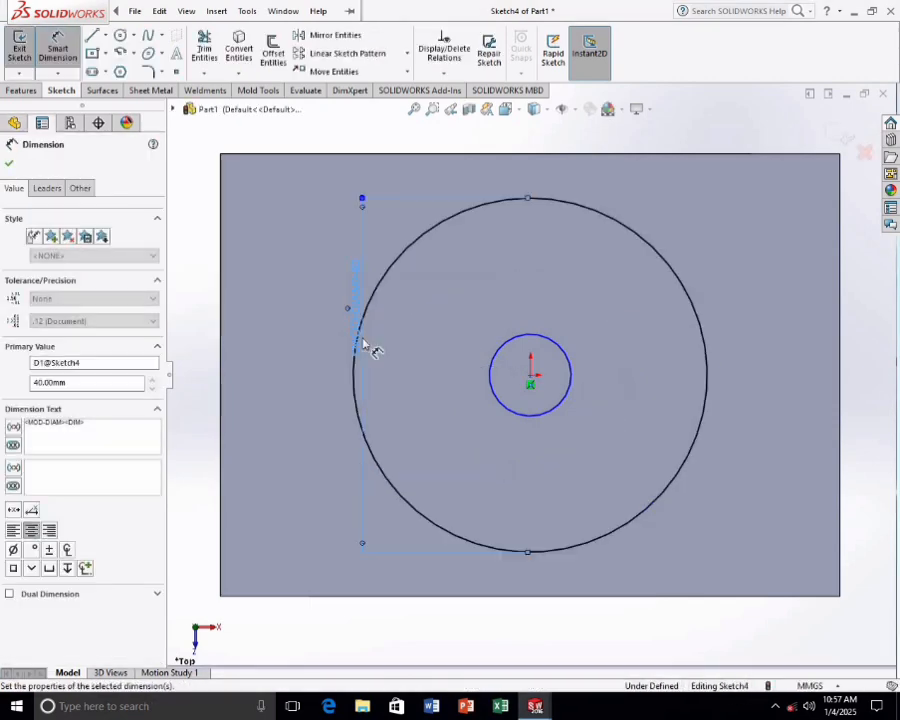
click(579, 368)
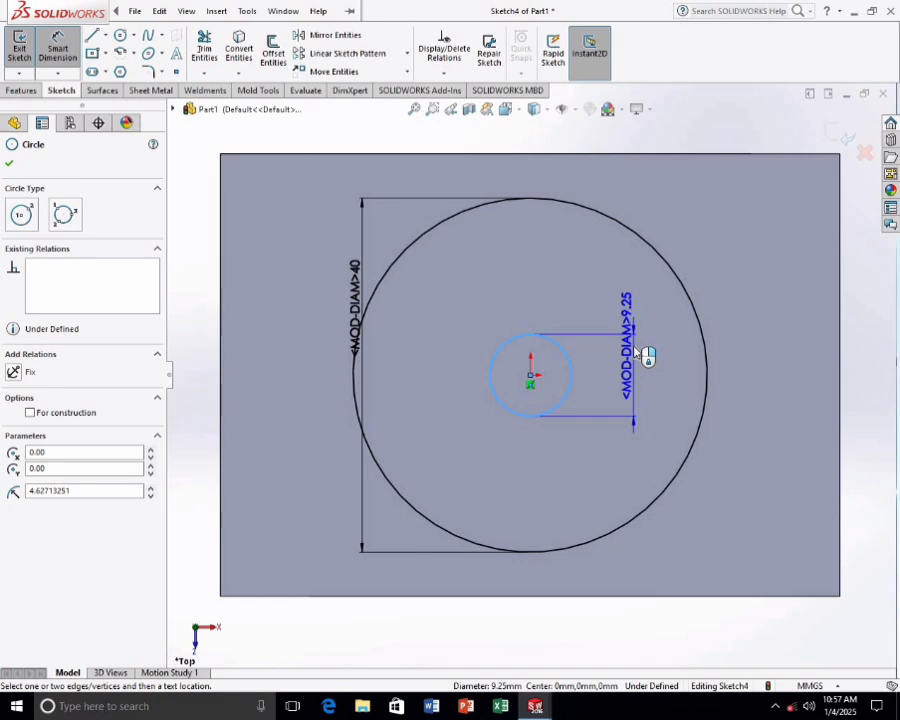
click(636, 352)
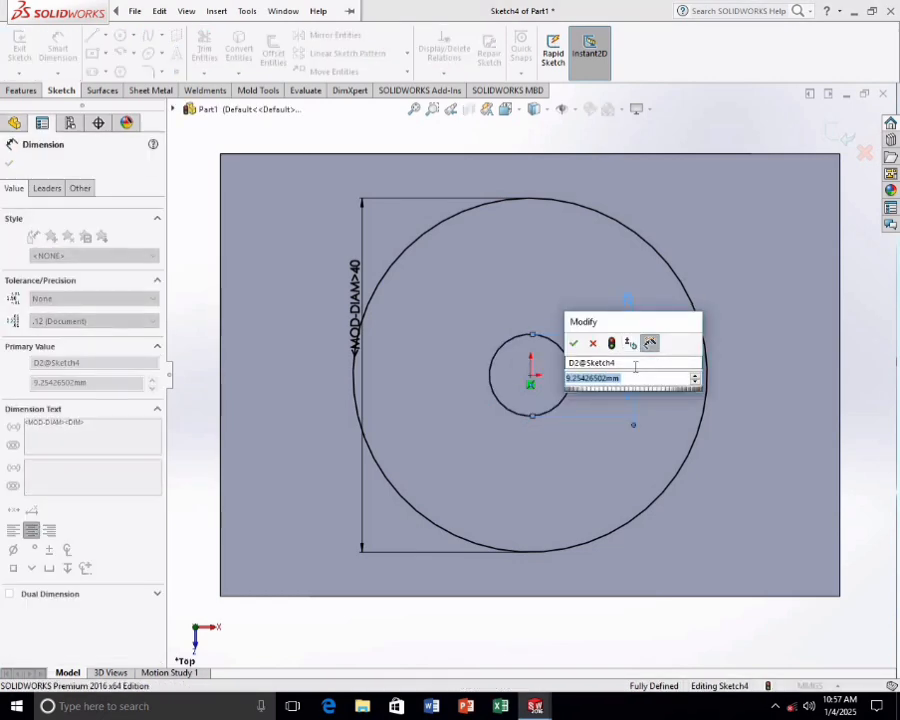
text(20)
key(Return)
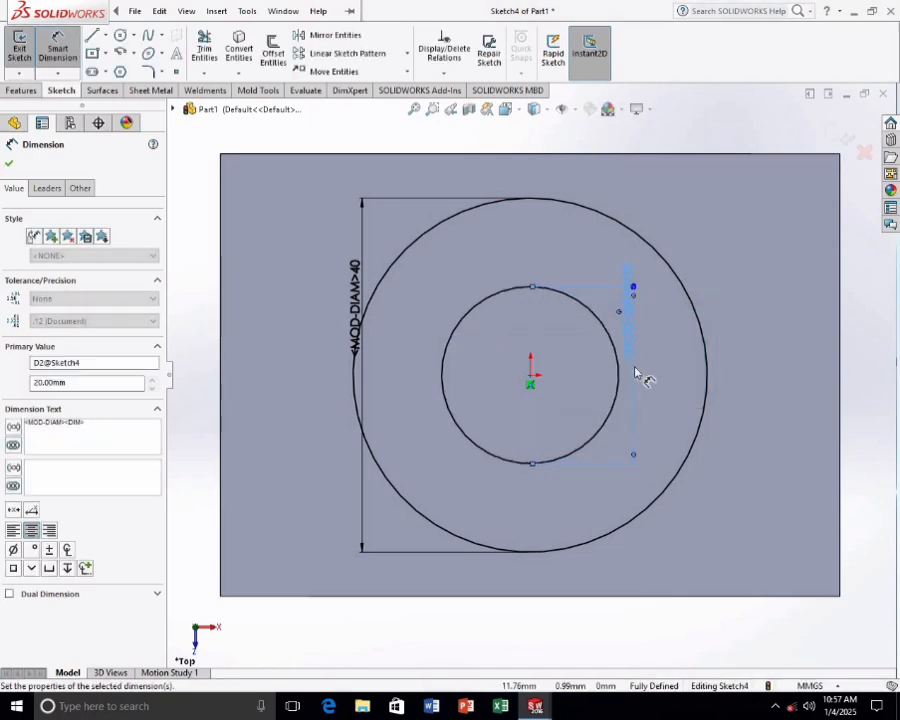
click(9, 166)
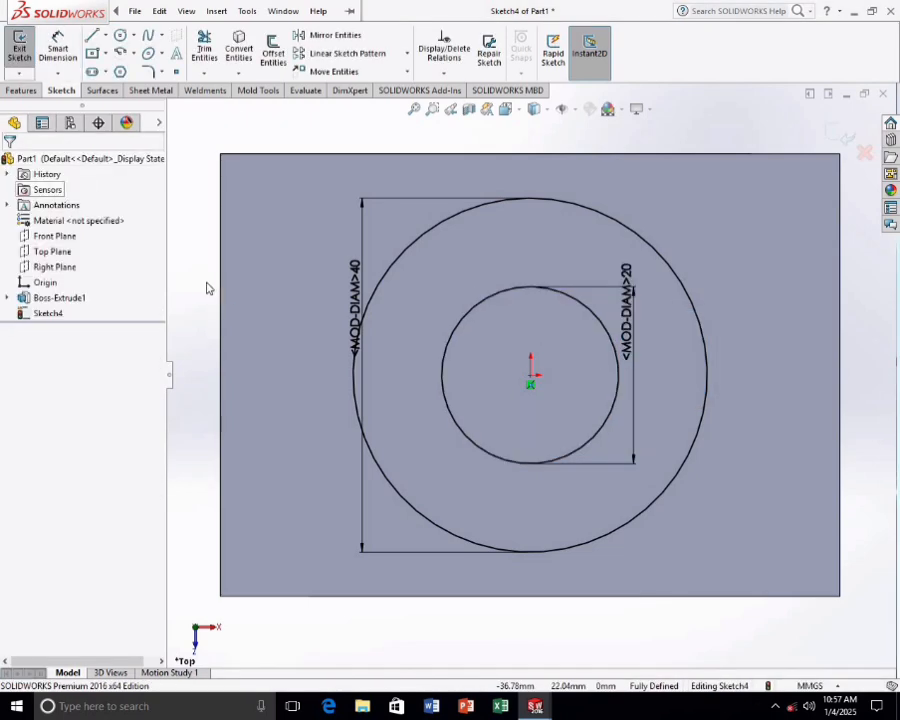
- Extrude the ring between the two circles 25 mm Blind upward from the top face, merged with the body
key(z)
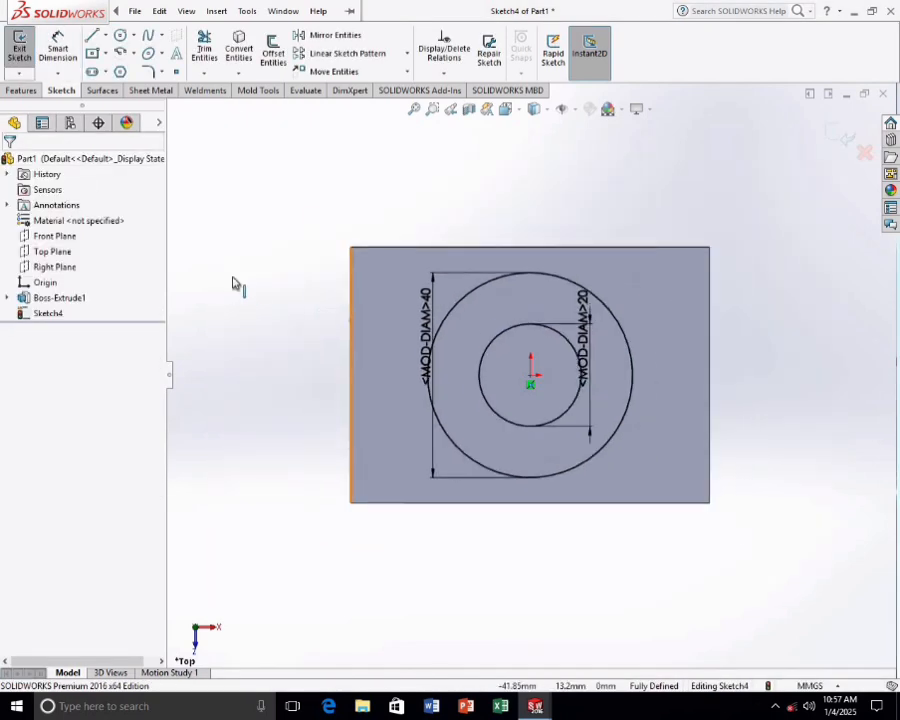
click(24, 91)
click(26, 70)
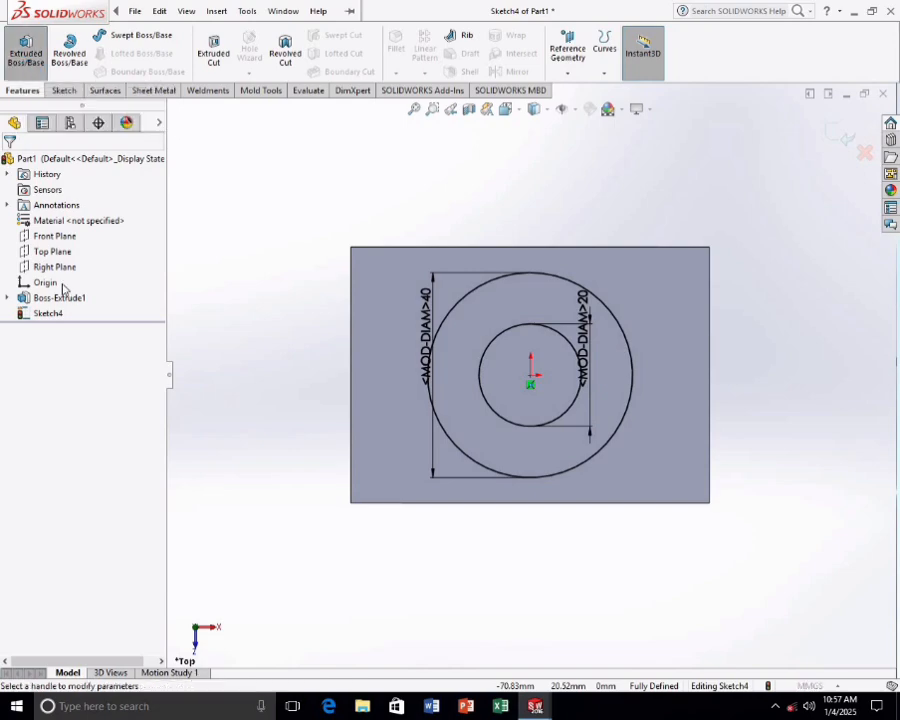
middle_drag(348, 502, 318, 353)
key(z)
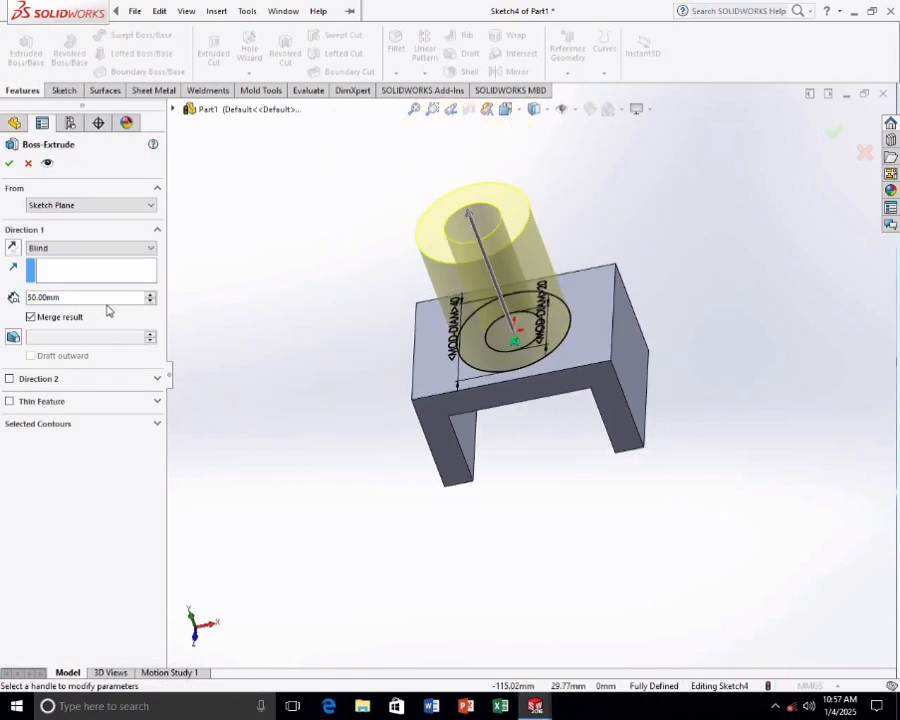
text(25)
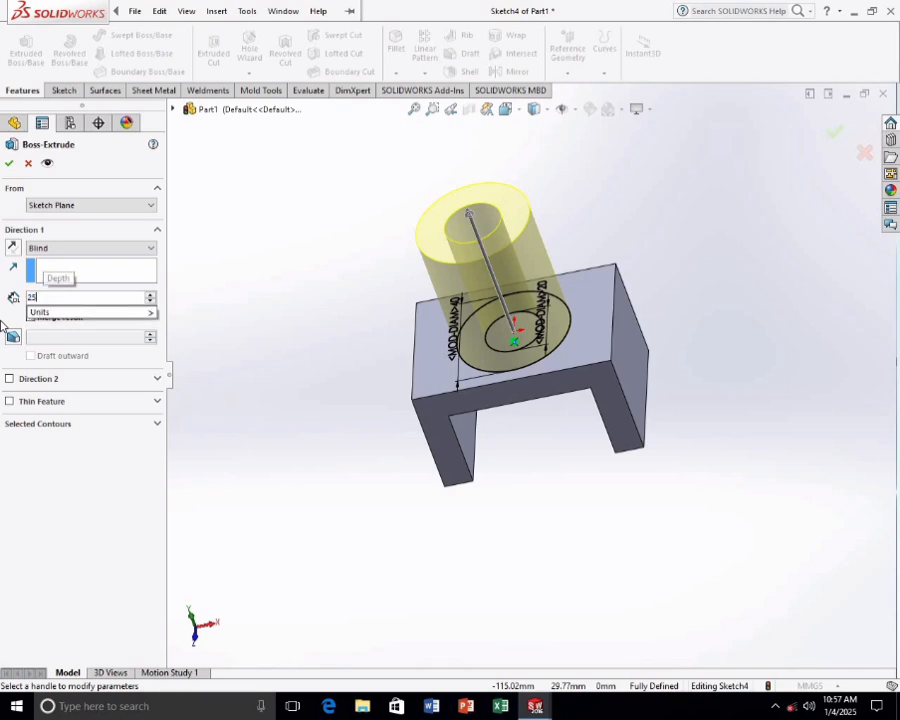
key(Return)
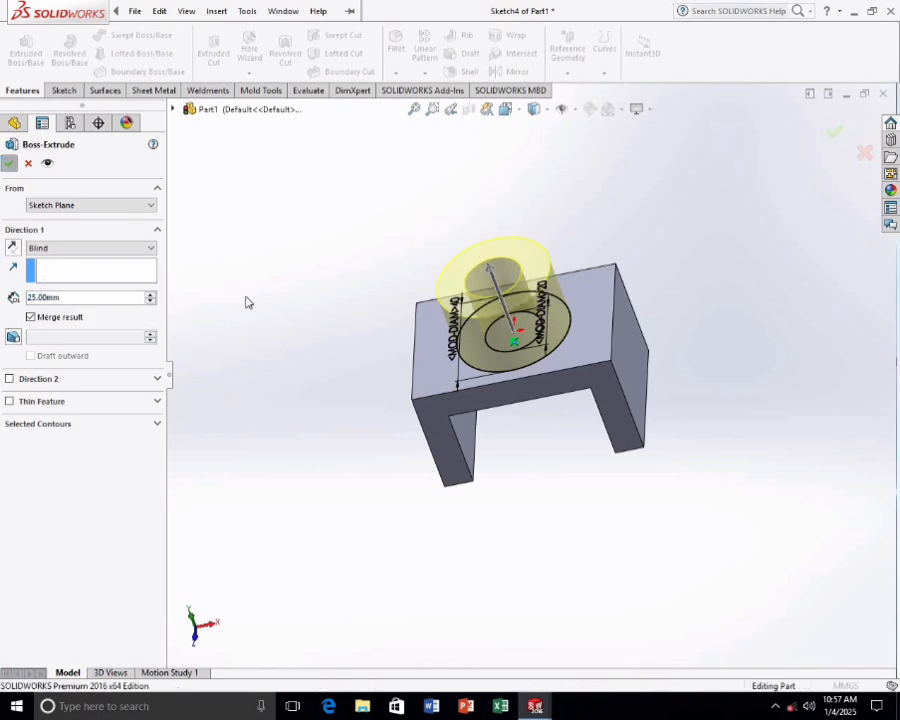
key(Return)
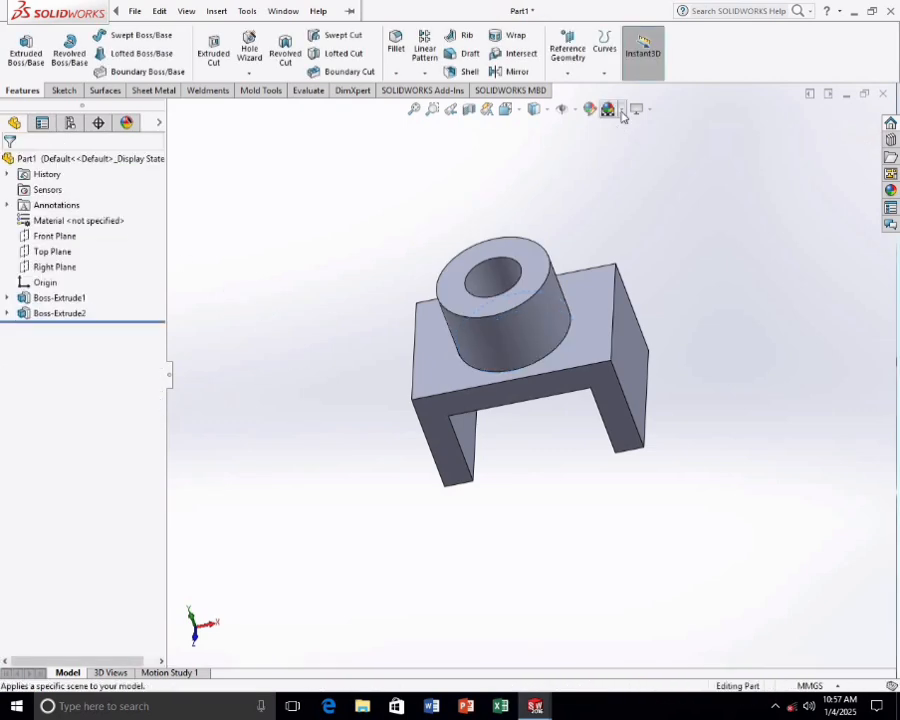
- Change the background scene to plain white
click(610, 110)
click(636, 146)
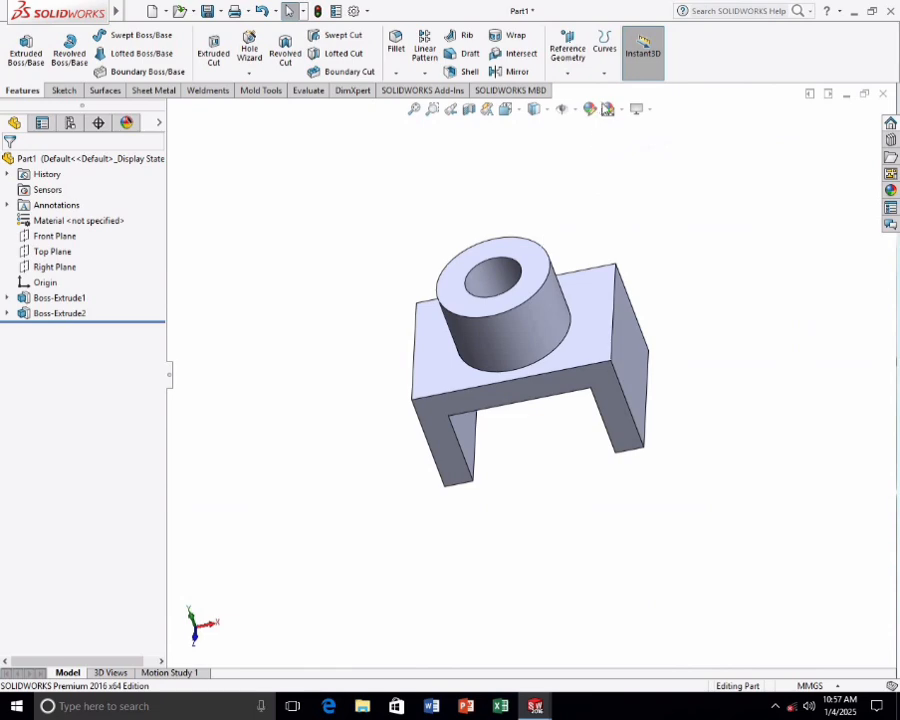
middle_drag(401, 453, 508, 484)
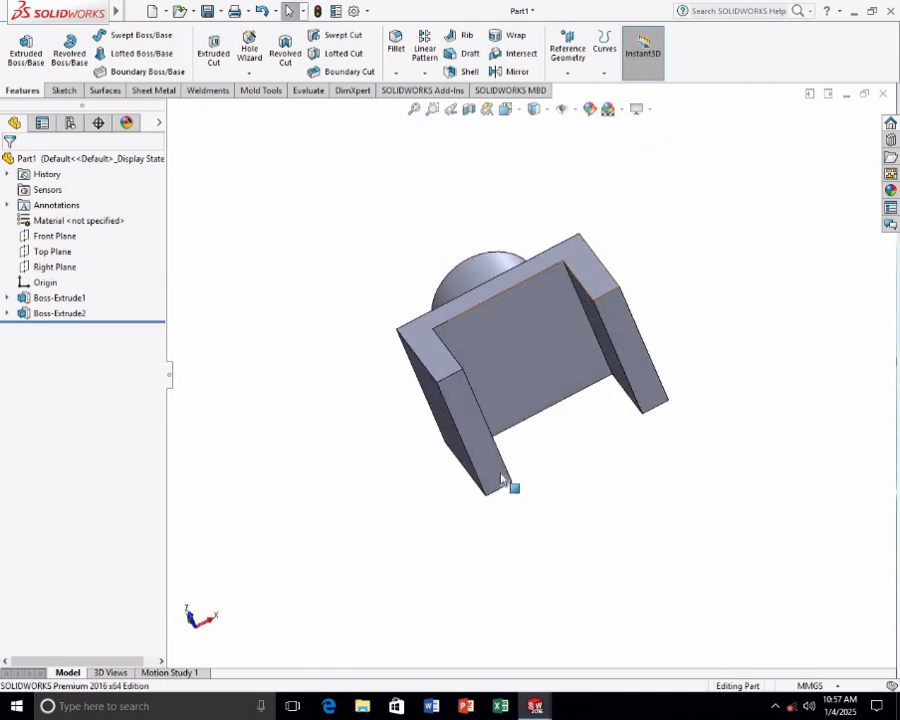
click(475, 445)
right_click(475, 445)
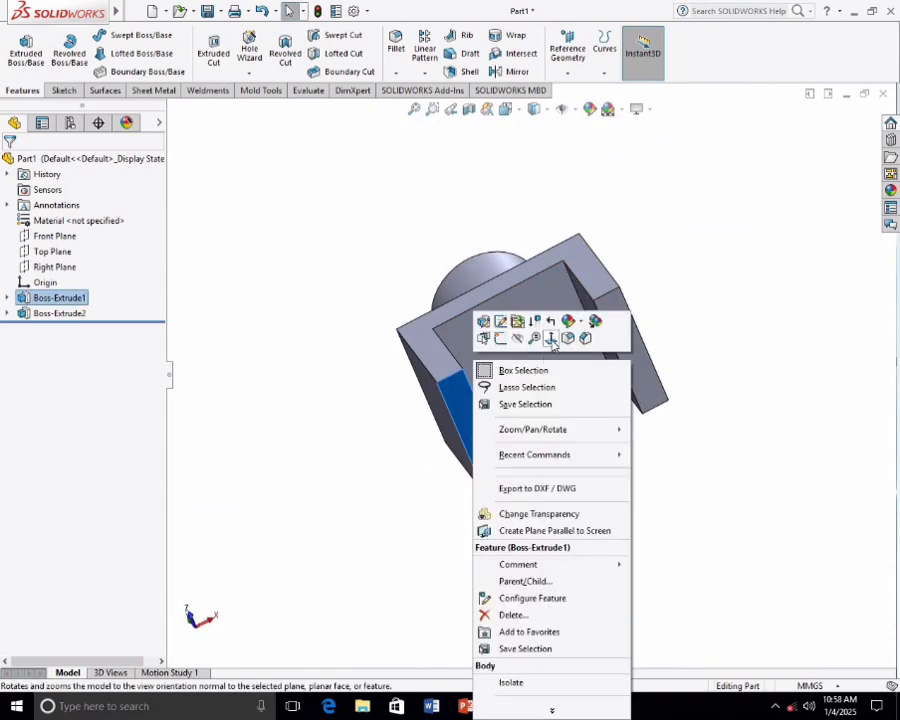
click(551, 338)
scroll(523, 369, up, 3)
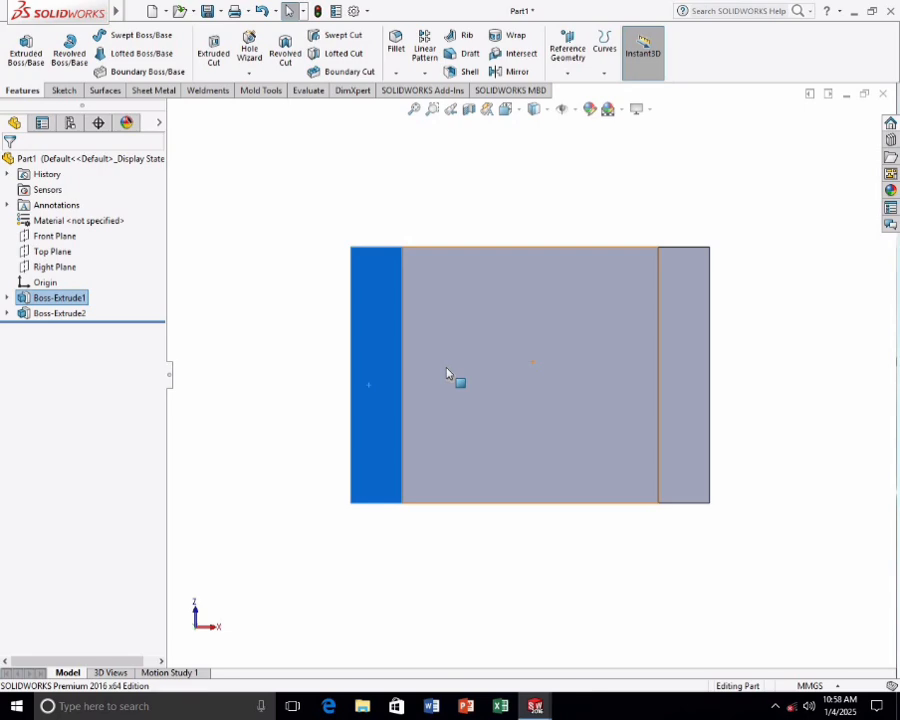
click(291, 203)
middle_drag(291, 203, 393, 458)
right_click(393, 458)
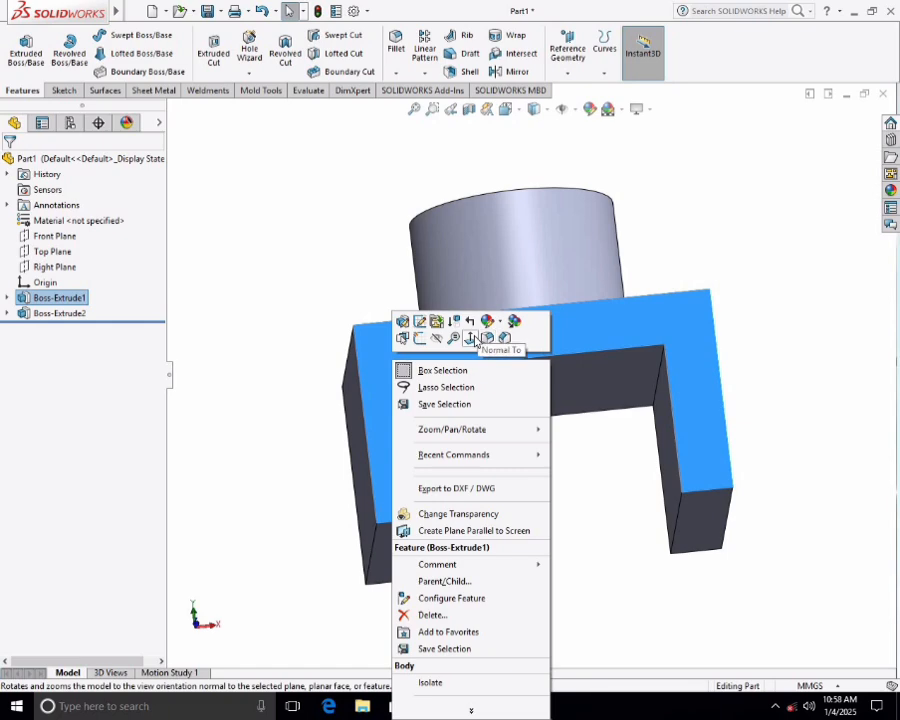
click(291, 370)
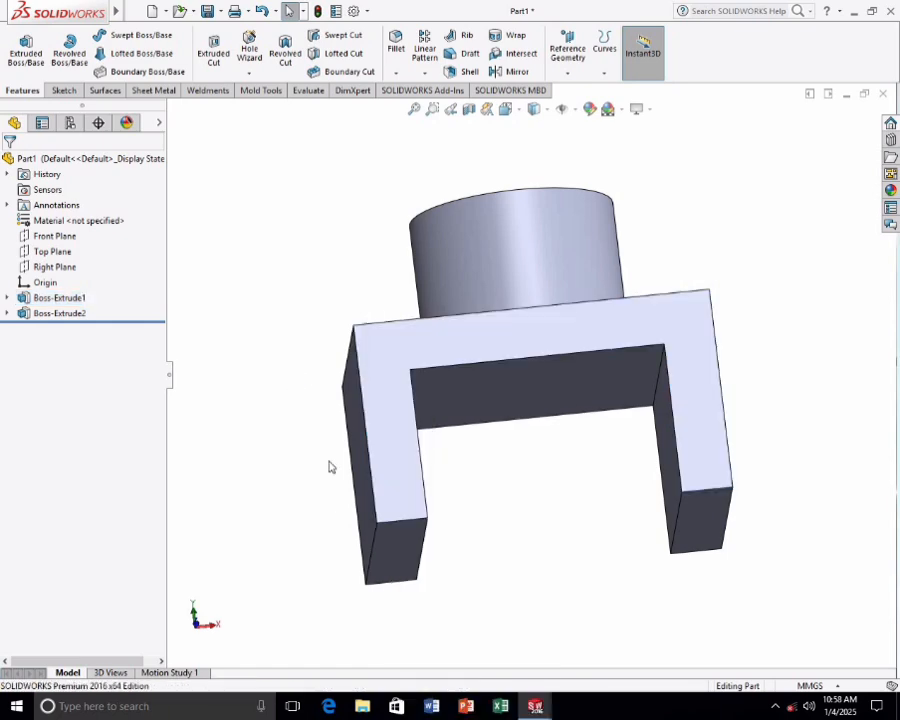
- View the left leg's bottom end face straight on and start a new sketch on it
middle_drag(329, 466, 362, 472)
right_click(360, 470)
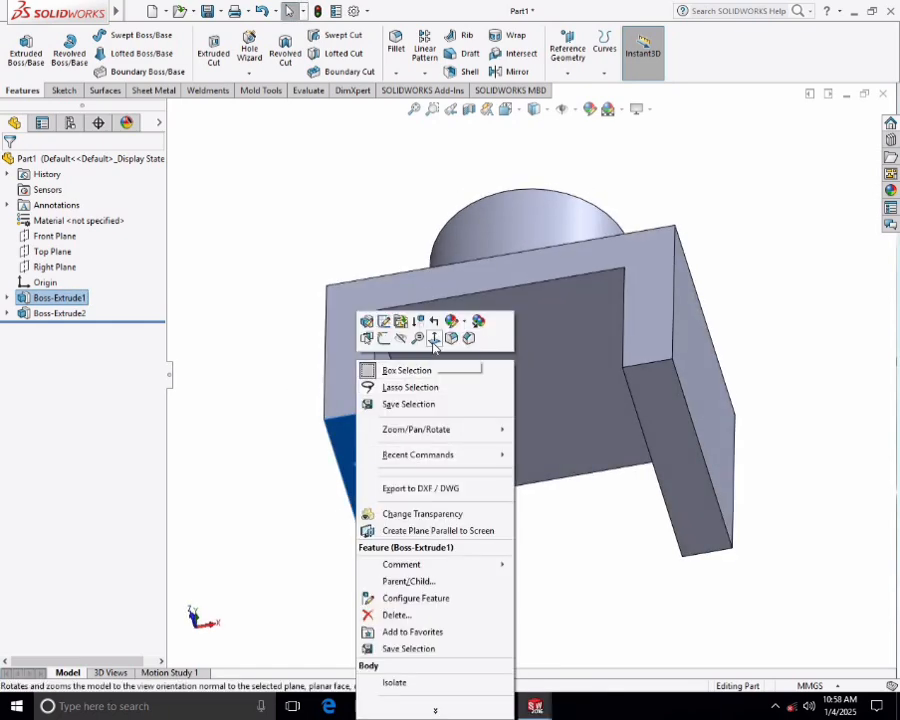
click(434, 338)
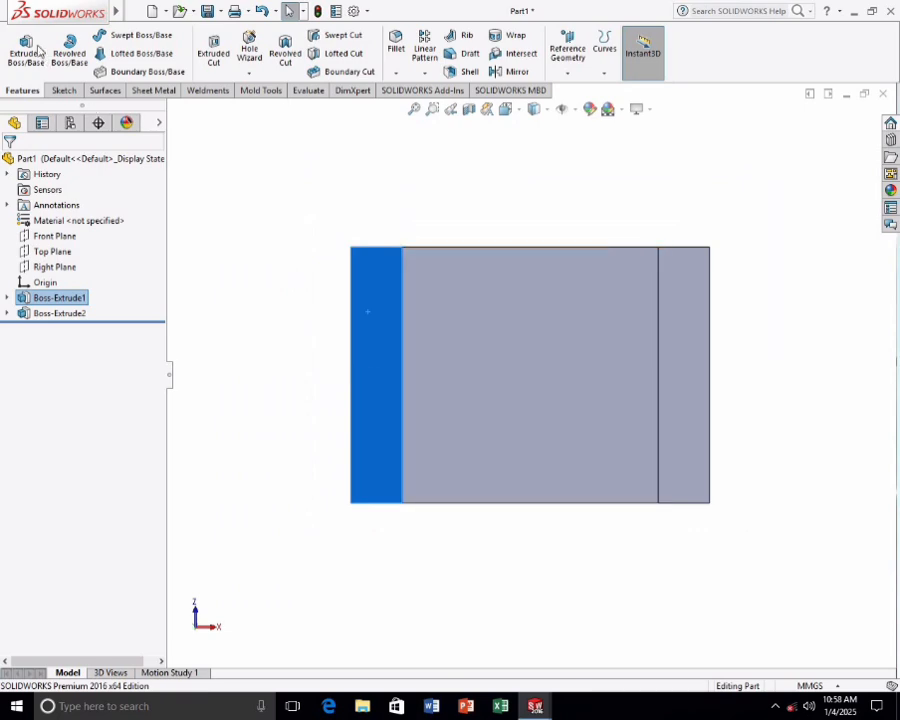
click(6, 55)
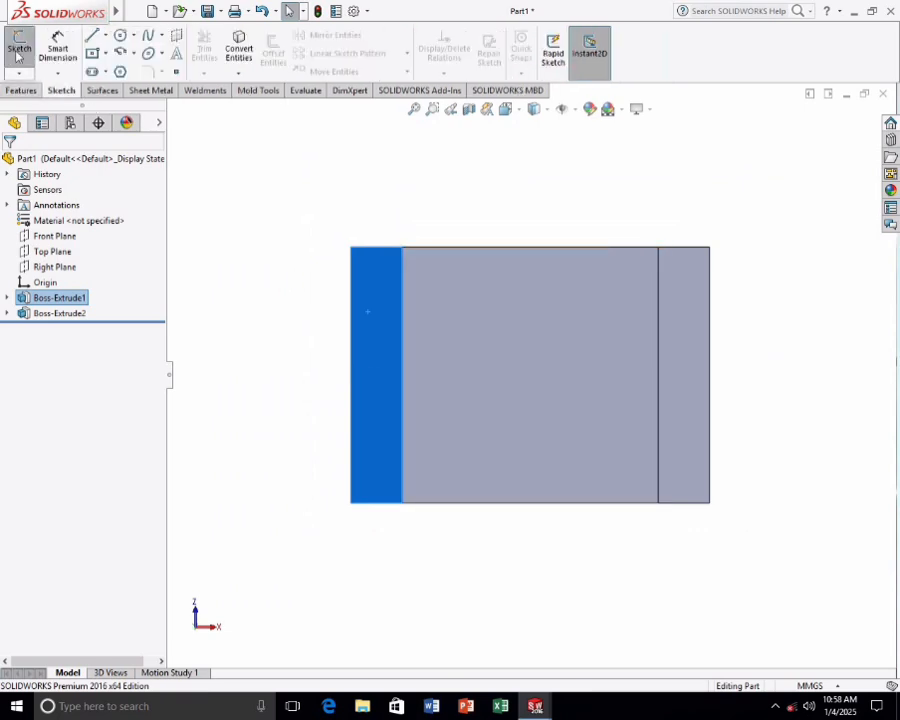
click(91, 35)
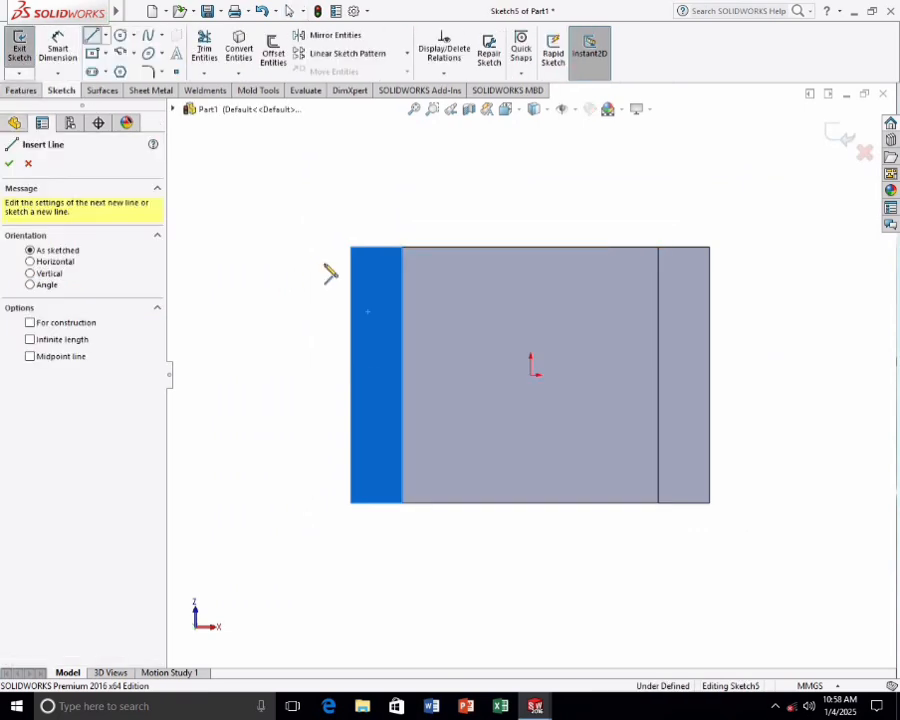
click(400, 378)
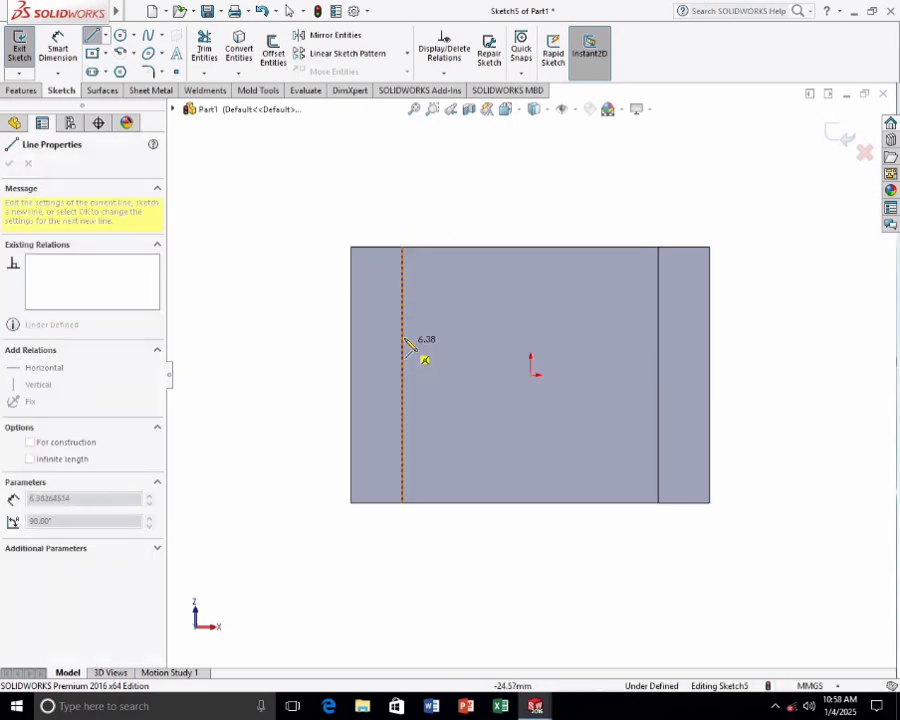
key(Escape)
- Sketch a rectangle about 28.7 by 70.1 mm extending outward over the left leg, starting with a midpoint line centred on the leg's inner edge
click(104, 36)
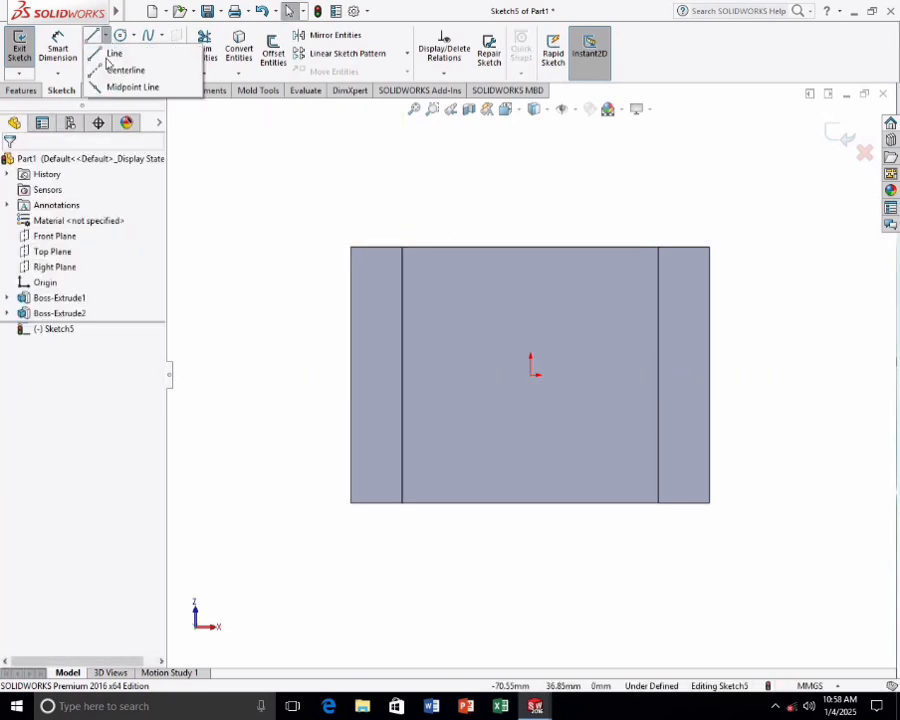
click(112, 89)
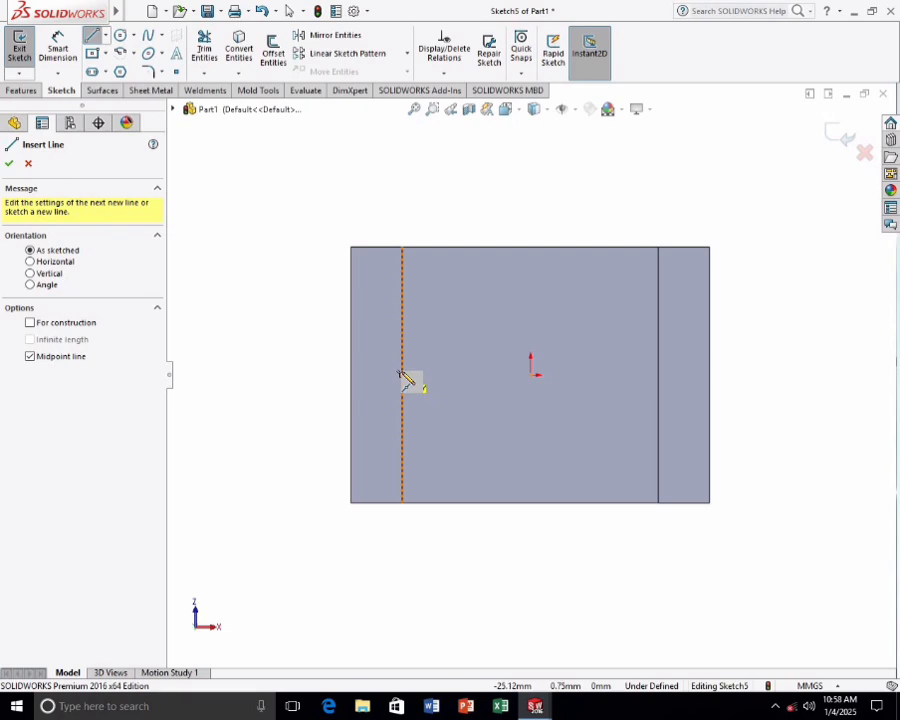
click(402, 375)
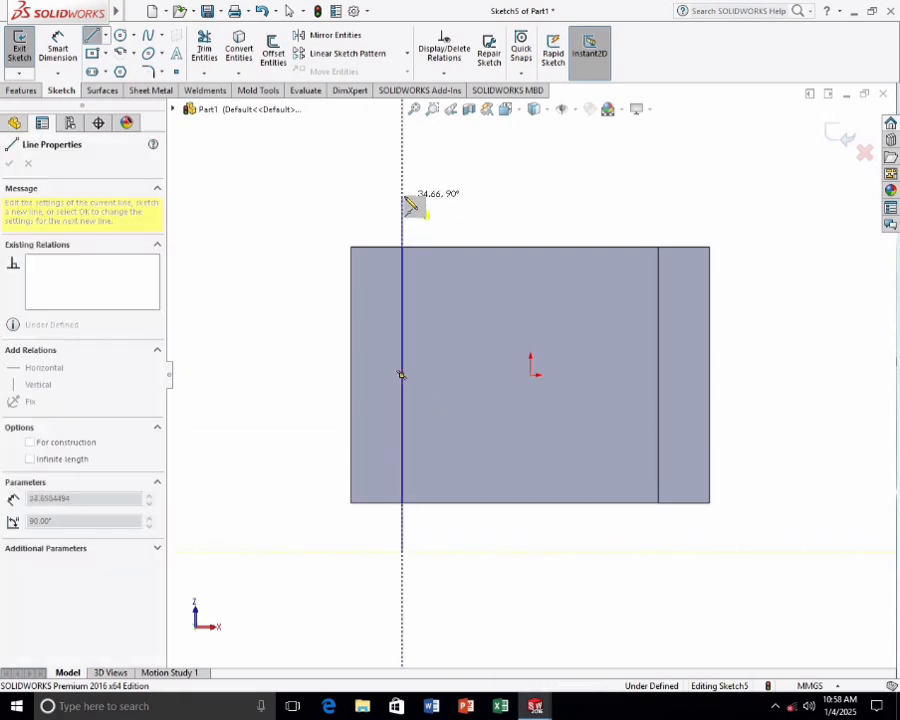
click(403, 196)
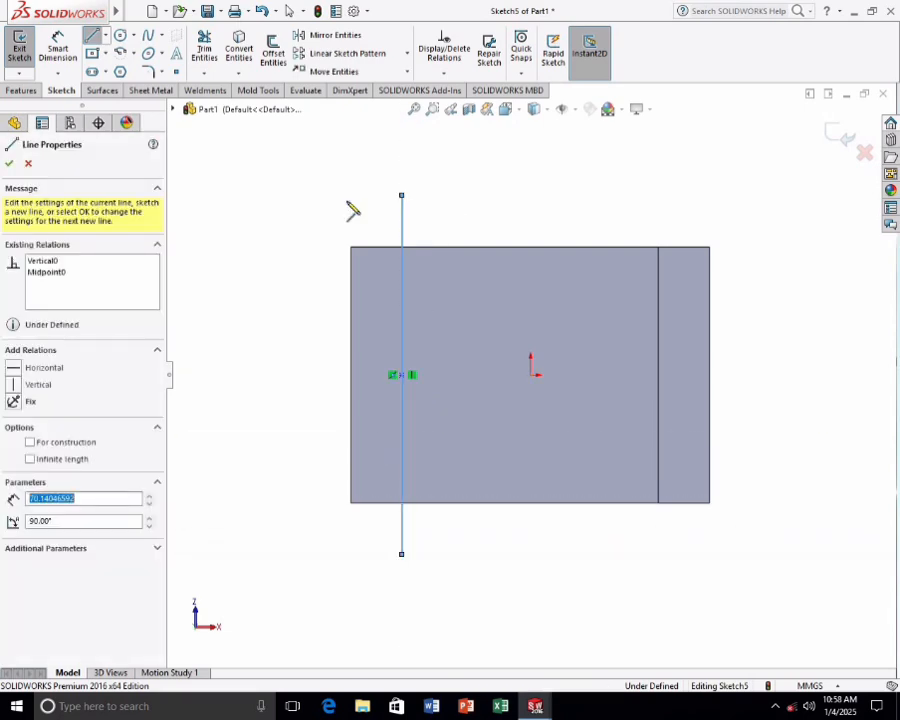
click(256, 195)
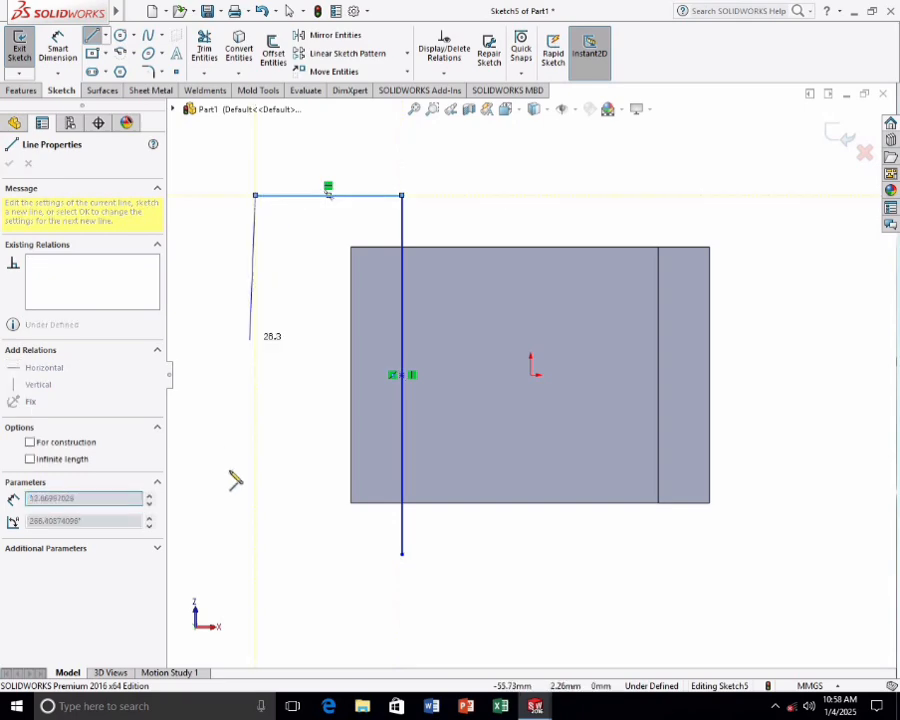
click(256, 555)
click(402, 554)
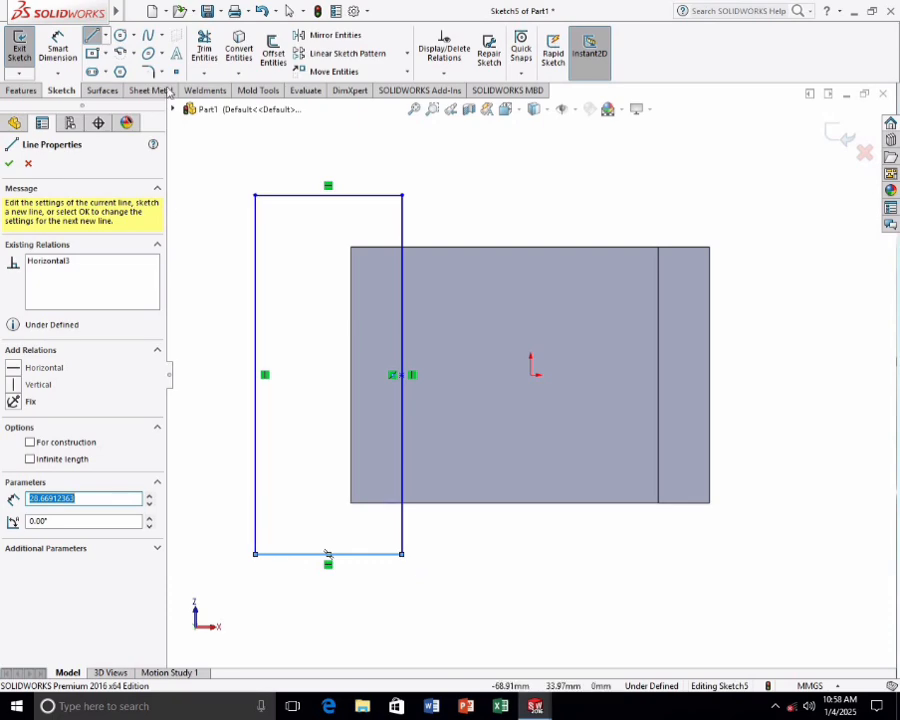
key(Escape)
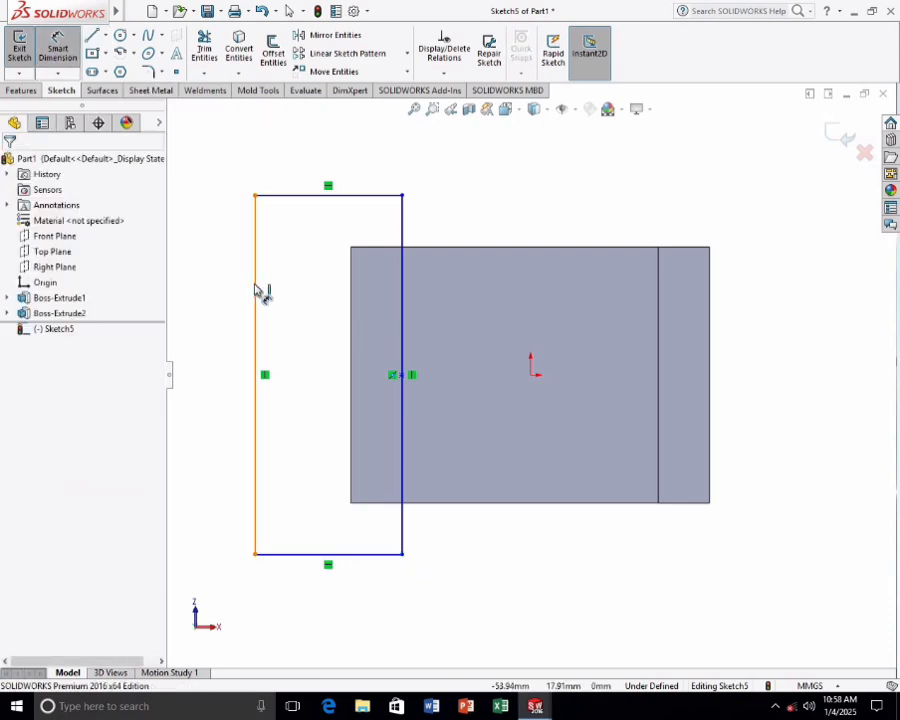
- Dimension the rectangle's outer vertical side to 70 mm
click(257, 292)
click(217, 287)
text(7)
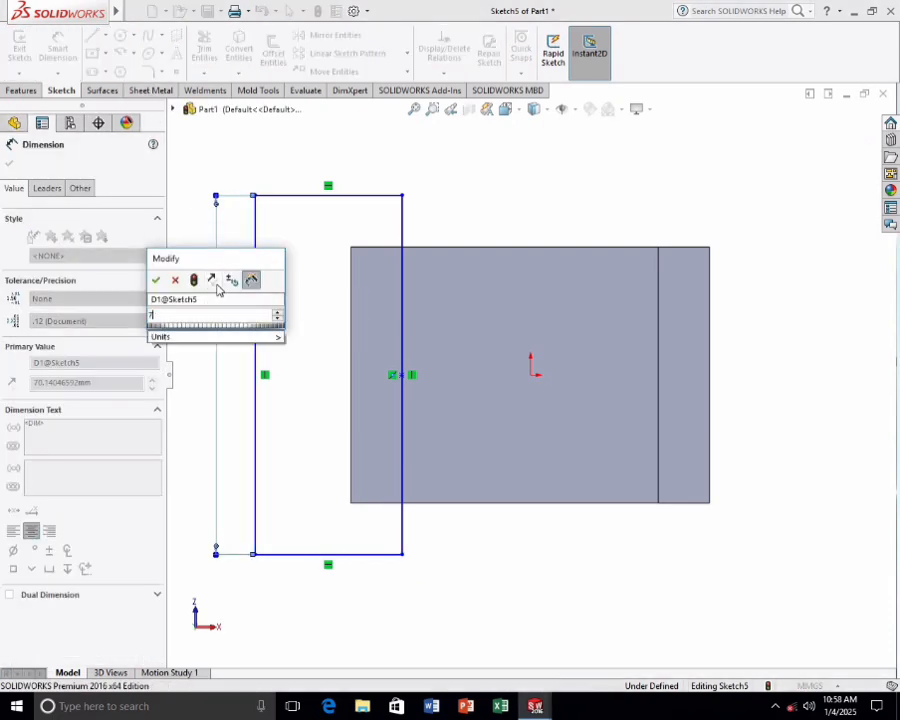
text(0)
key(Return)
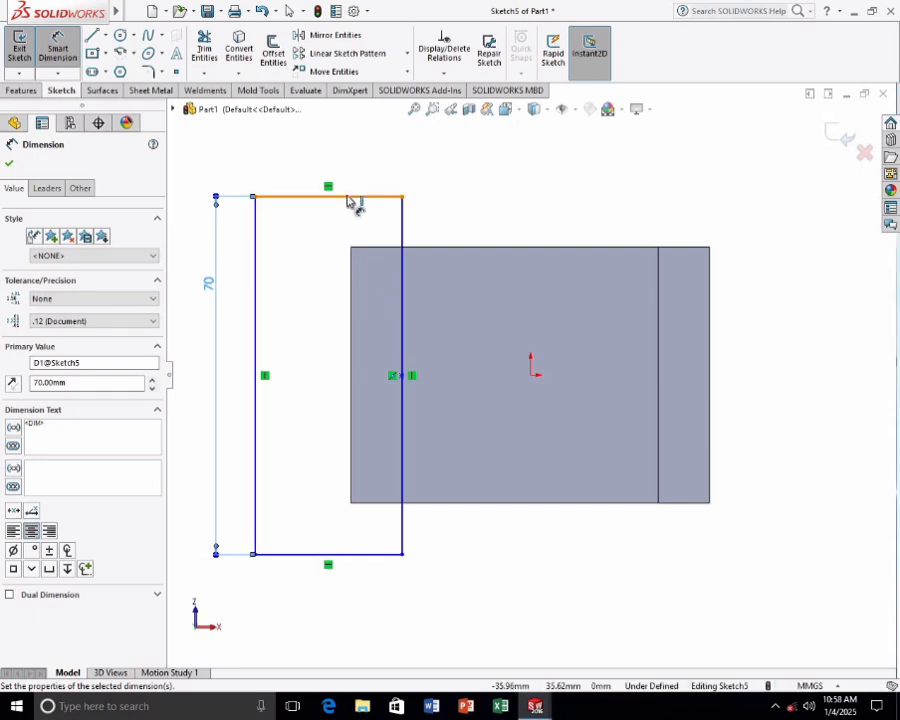
- Add a width dimension to the rectangle's upper side, try it at 40 mm, and undo that value change
click(348, 200)
click(351, 167)
text(4)
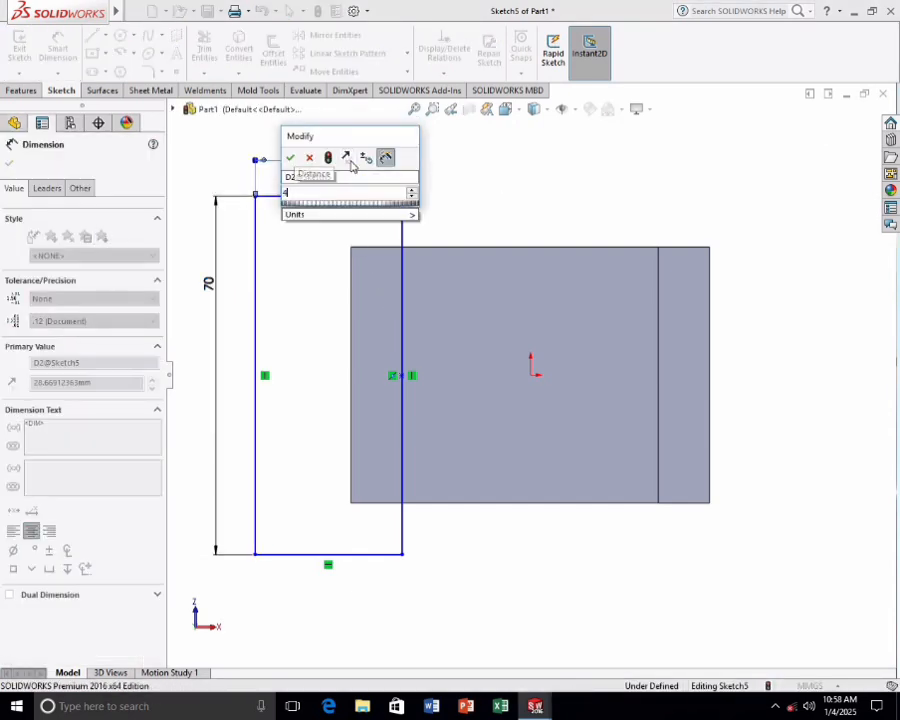
text(0)
key(Return)
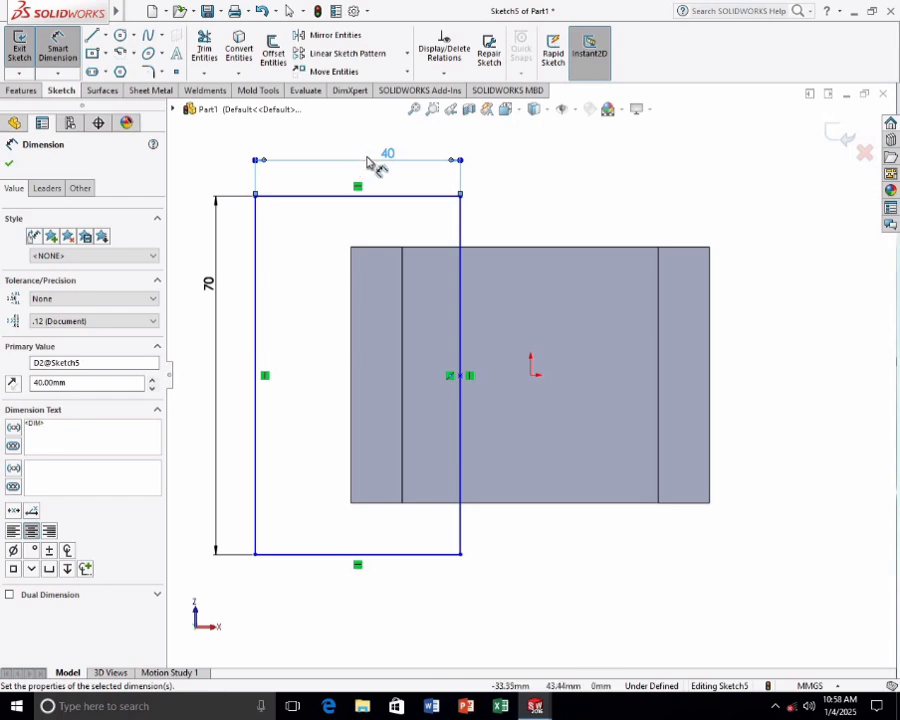
key(Escape)
key(ctrl+z)
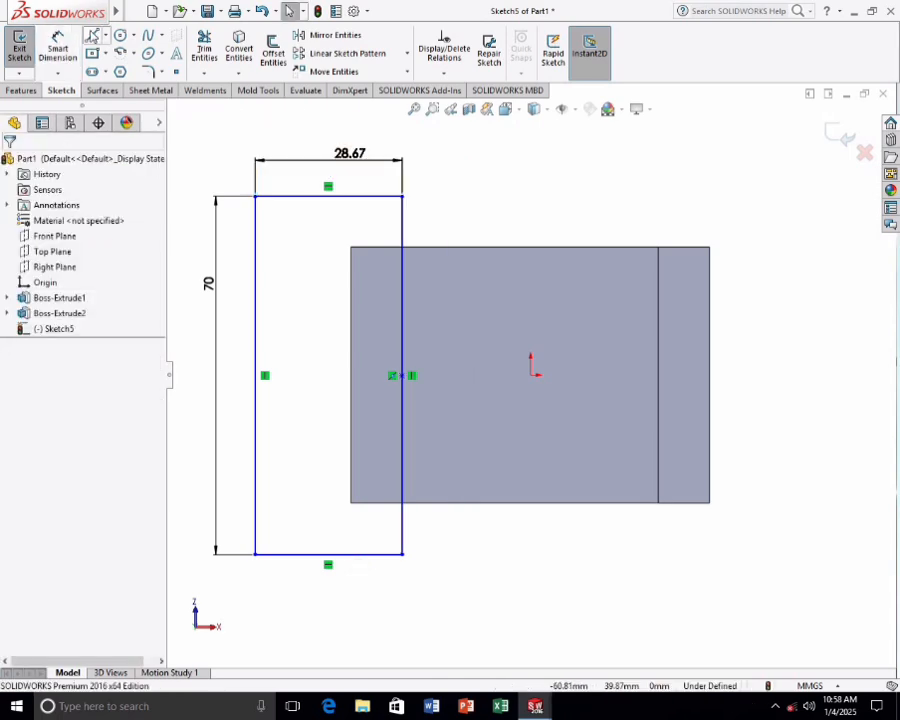
- Draw a horizontal centerline from the midpoint of the rectangle's inner side to the midpoint of the left leg's outer edge
click(95, 37)
click(105, 40)
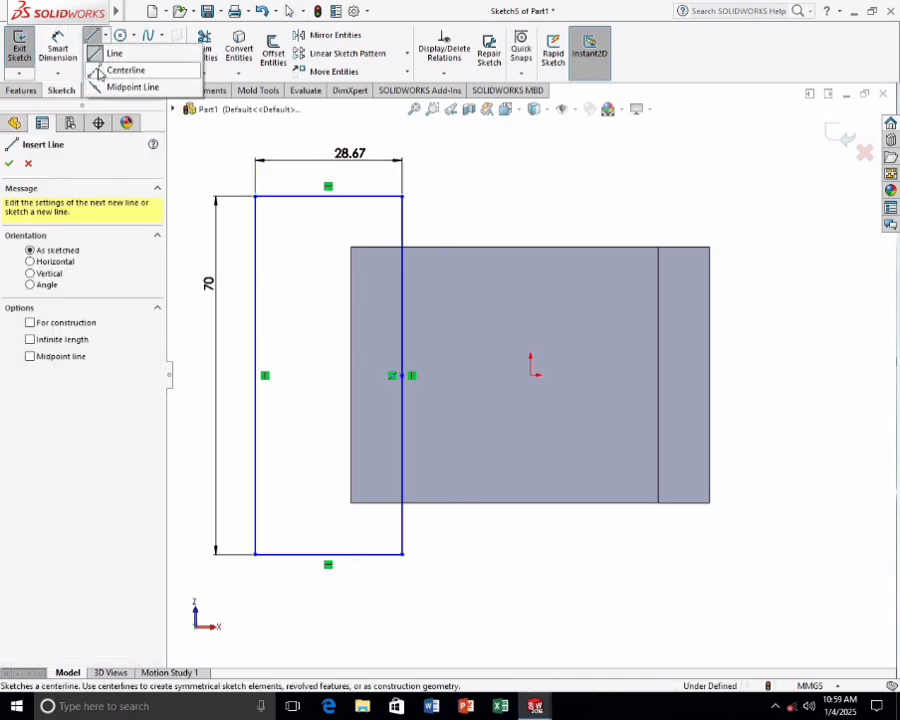
click(120, 68)
click(403, 376)
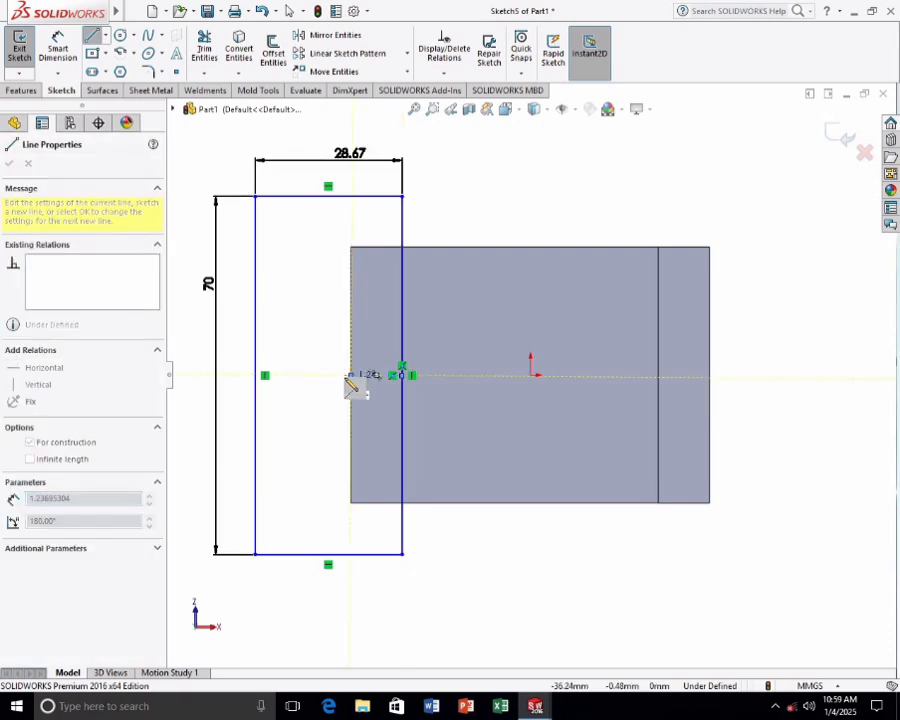
double_click(351, 376)
key(Escape)
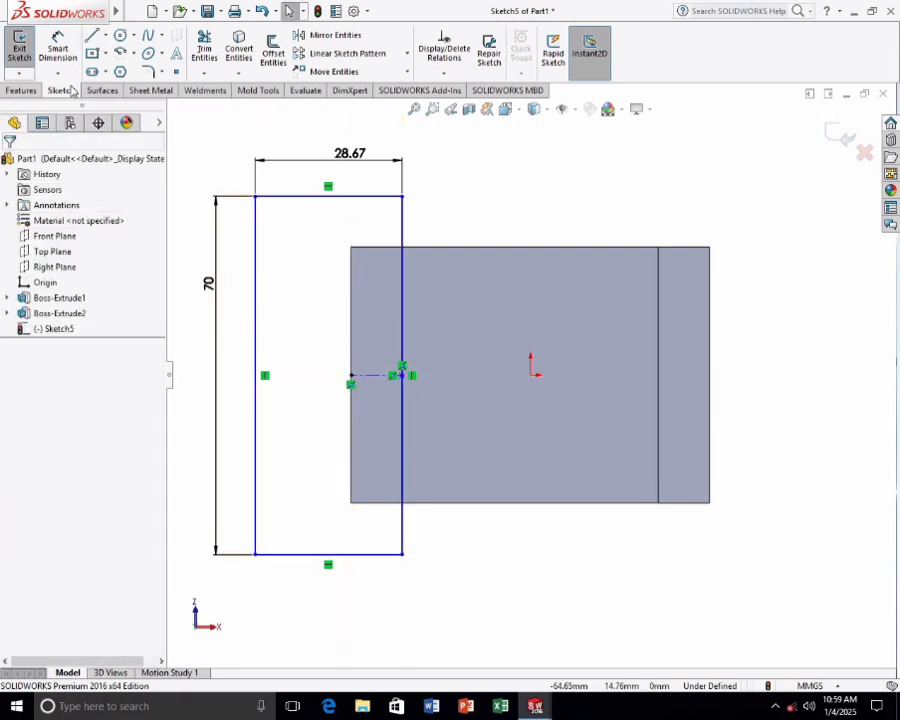
- Try setting the rectangle's width dimension to 40 mm with the horizontal centerline in place, and undo the change
click(59, 45)
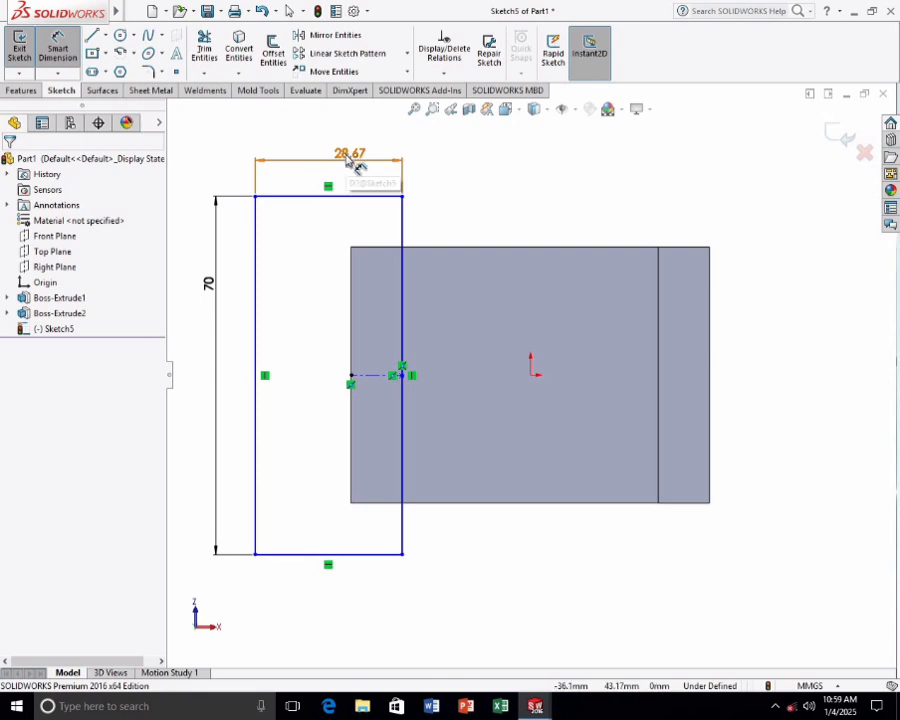
click(350, 155)
text(40)
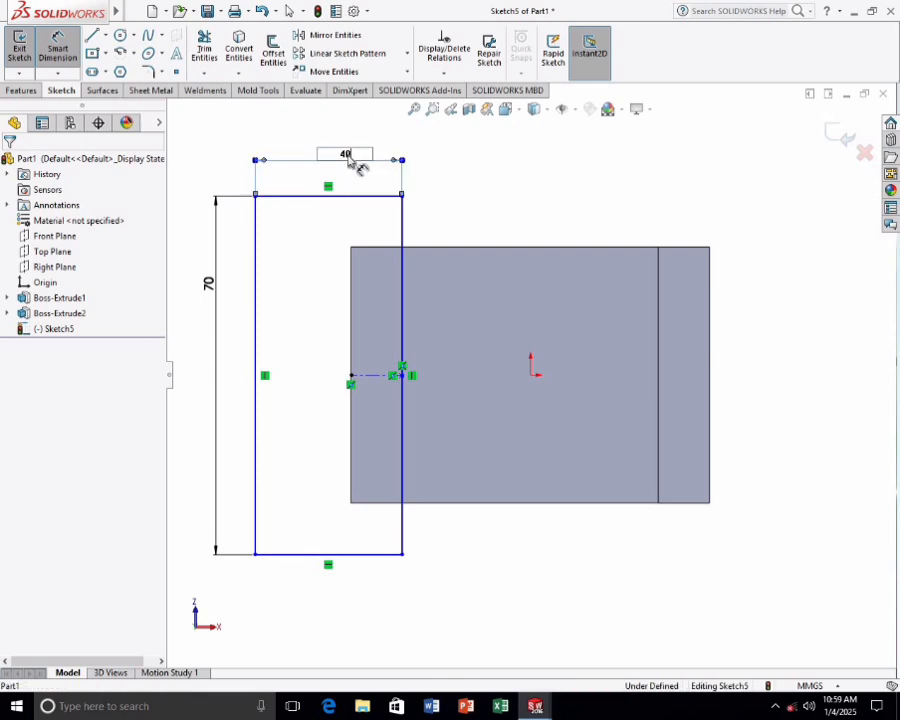
key(Return)
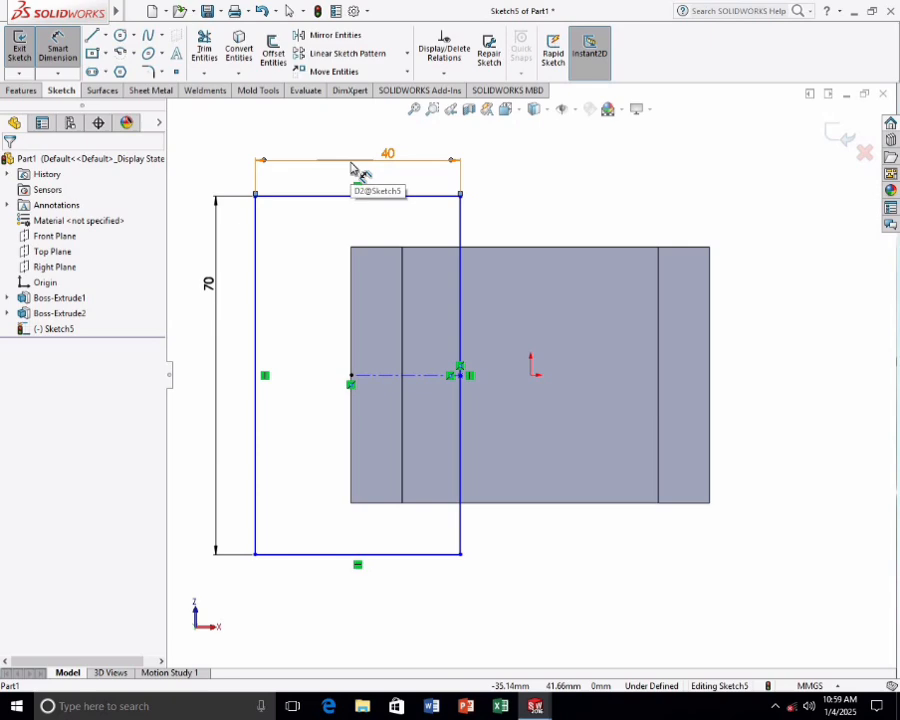
key(ctrl+z)
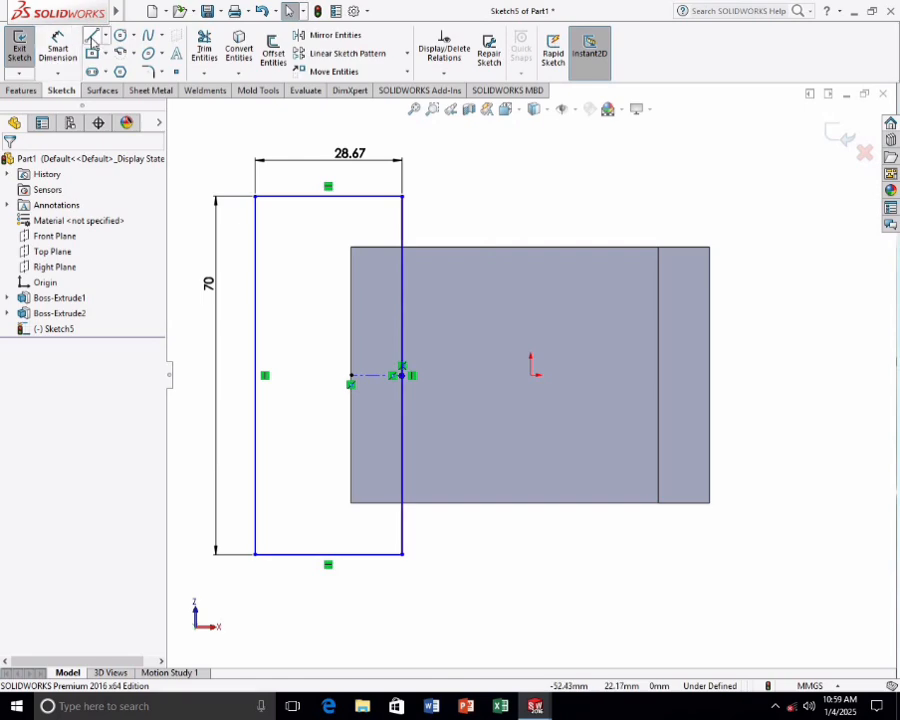
- Draw a vertical centerline about 25 mm long from the midpoint of the rectangle's inner side up to the leg face's inner corner
click(104, 41)
click(122, 70)
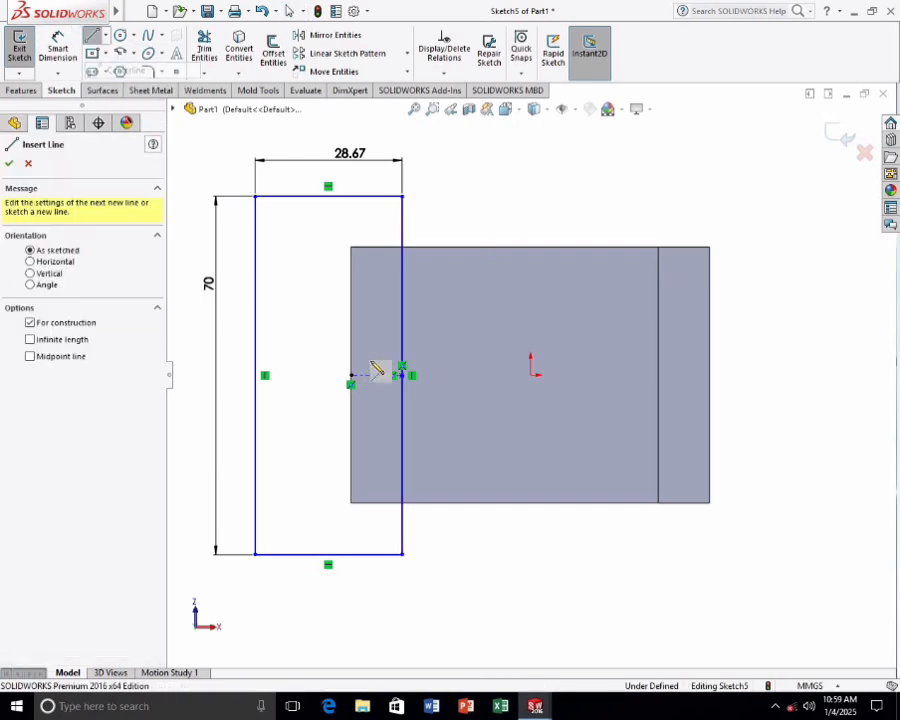
click(403, 375)
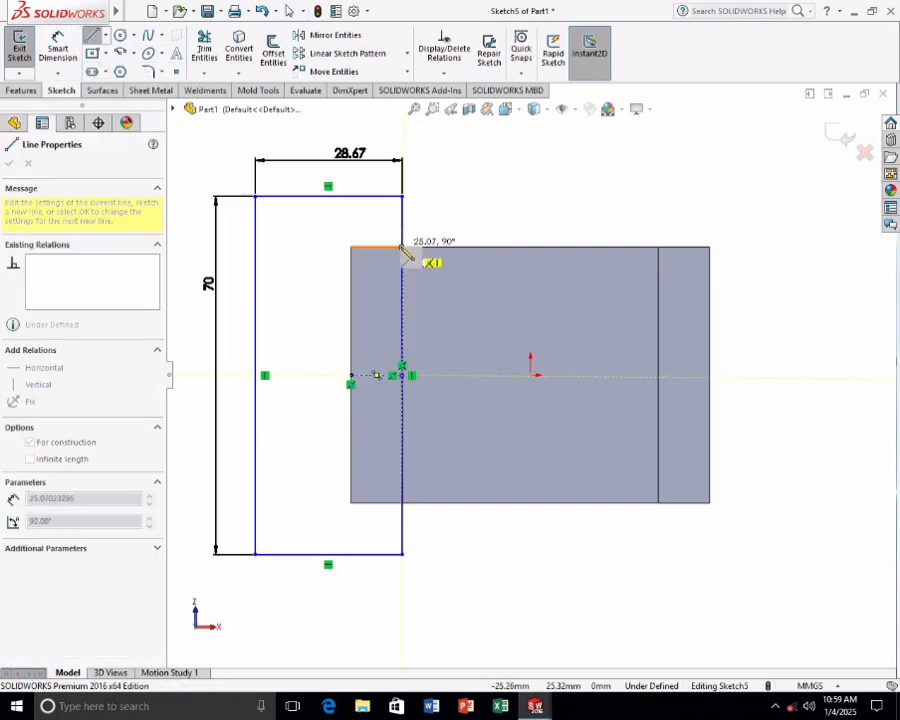
click(403, 255)
key(Escape)
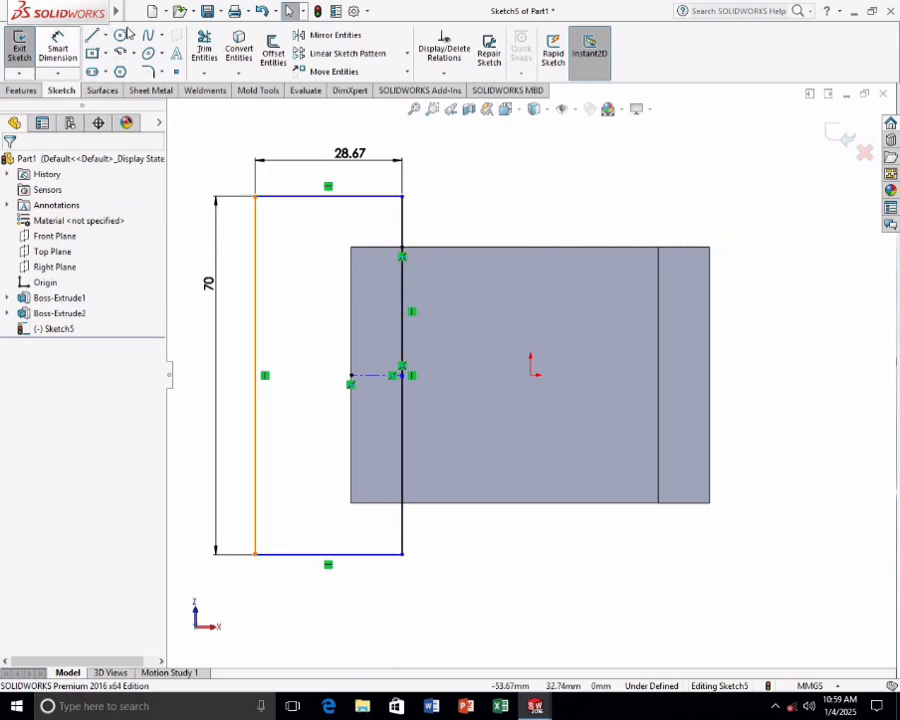
- Set the rectangle's width dimension to 40 mm
click(58, 48)
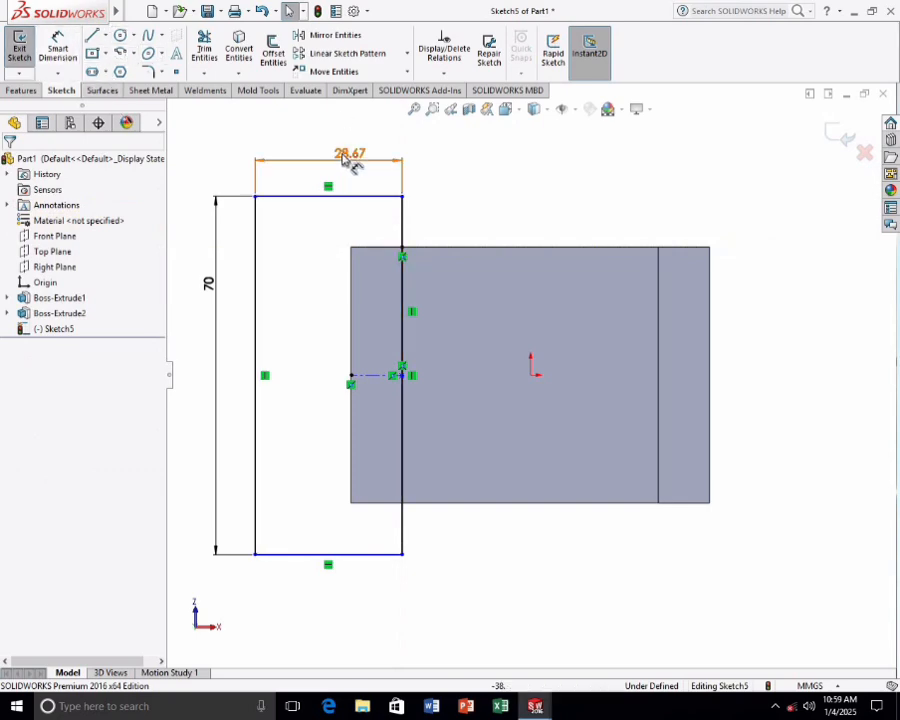
click(360, 154)
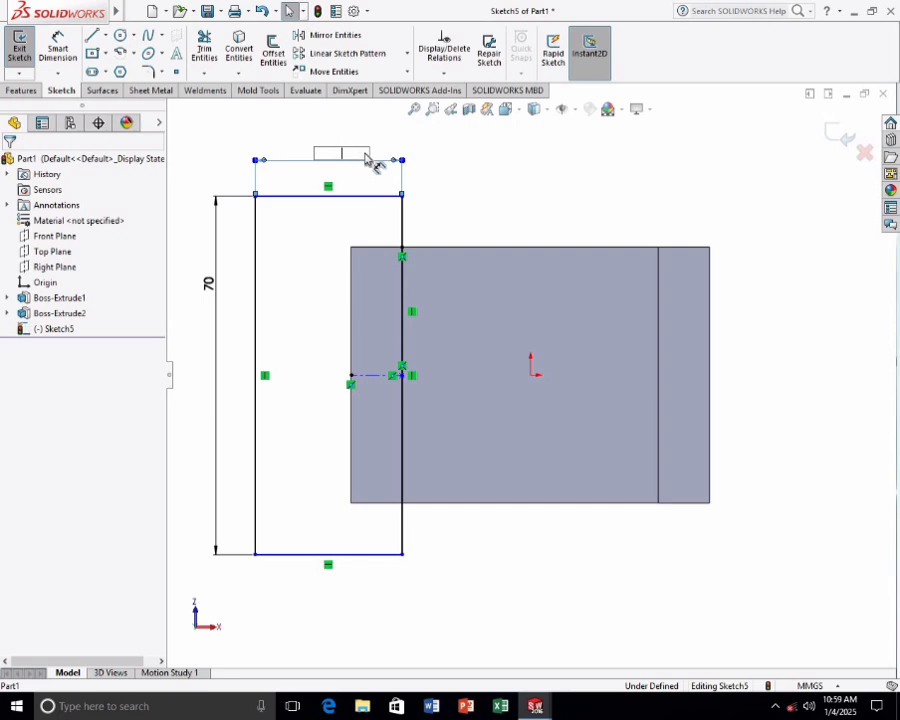
text(40)
key(Return)
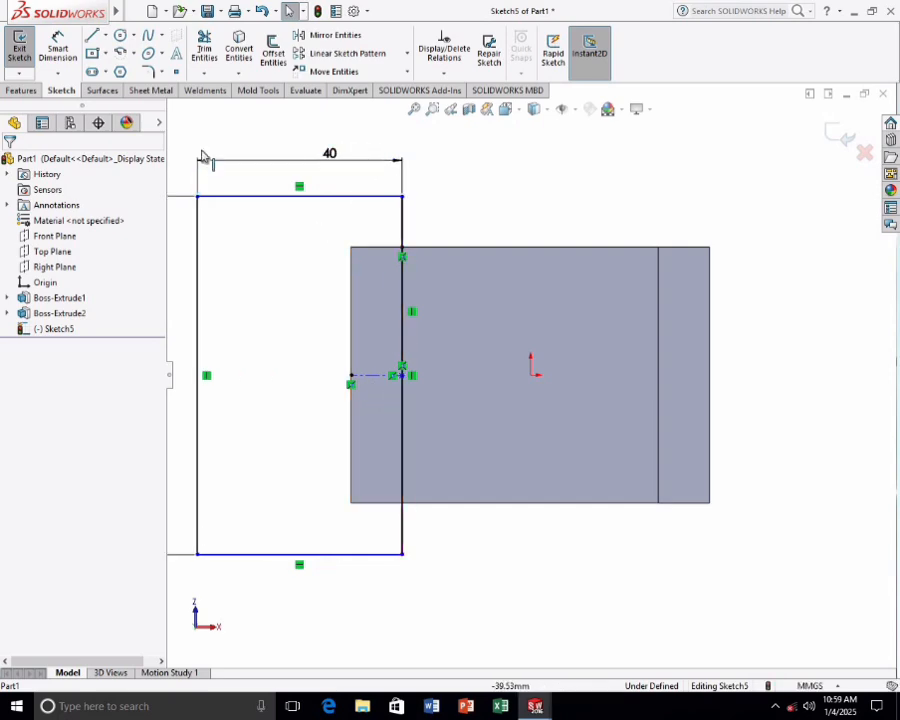
- Try adding a dimension of 35 between the rectangle's upper side and the horizontal centerline, and undo it
click(57, 42)
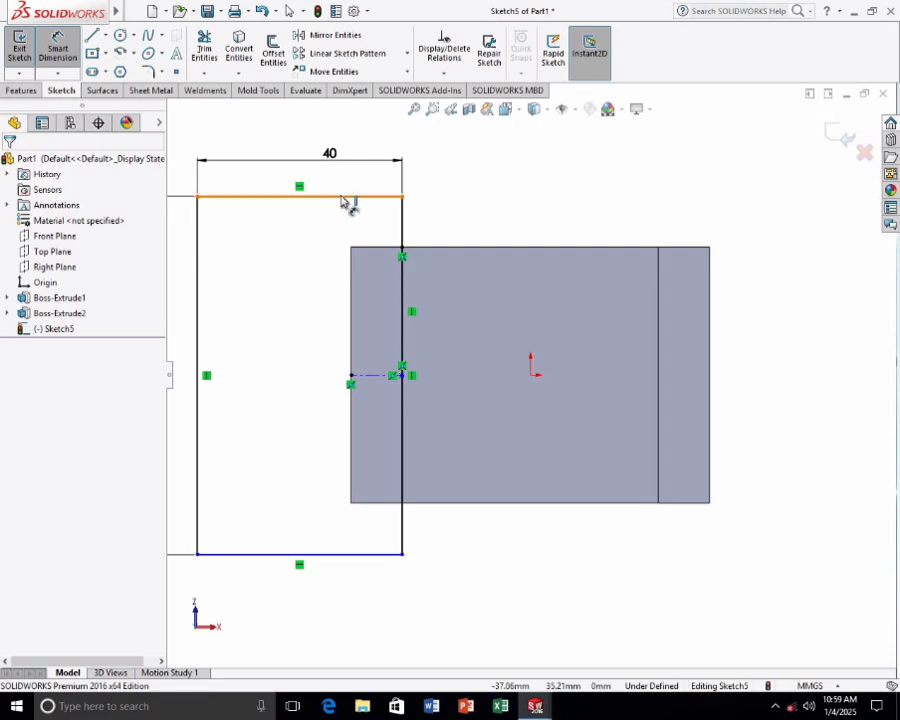
click(346, 197)
click(381, 376)
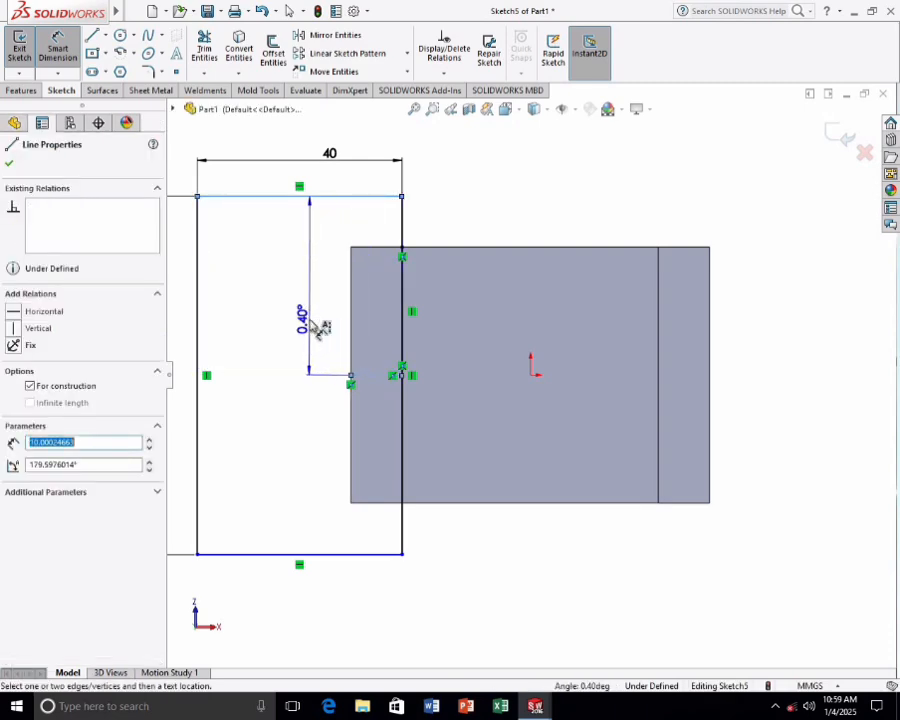
click(311, 321)
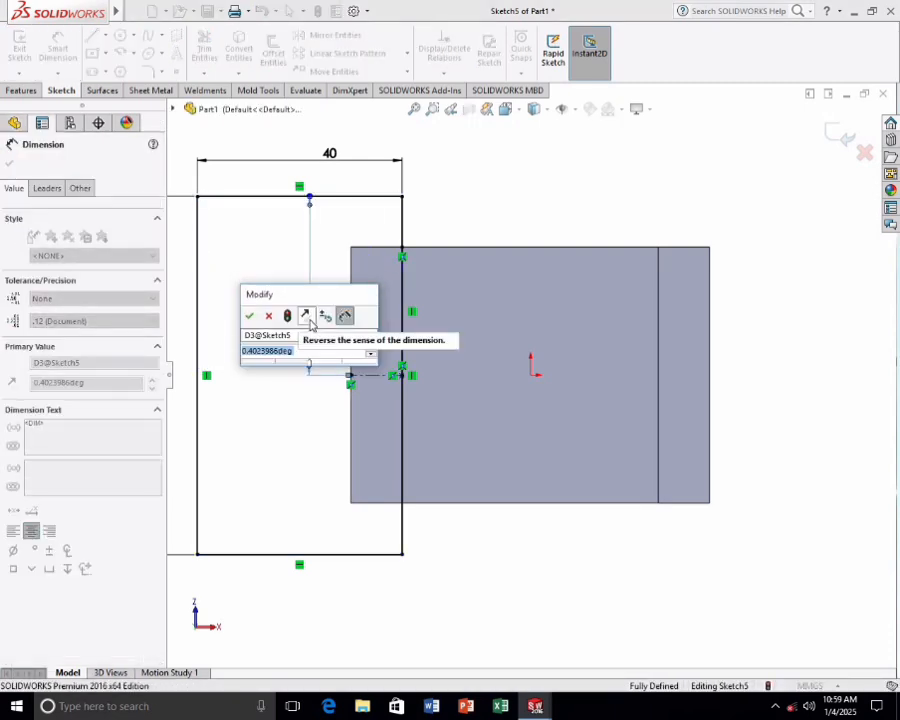
text(35)
key(Return)
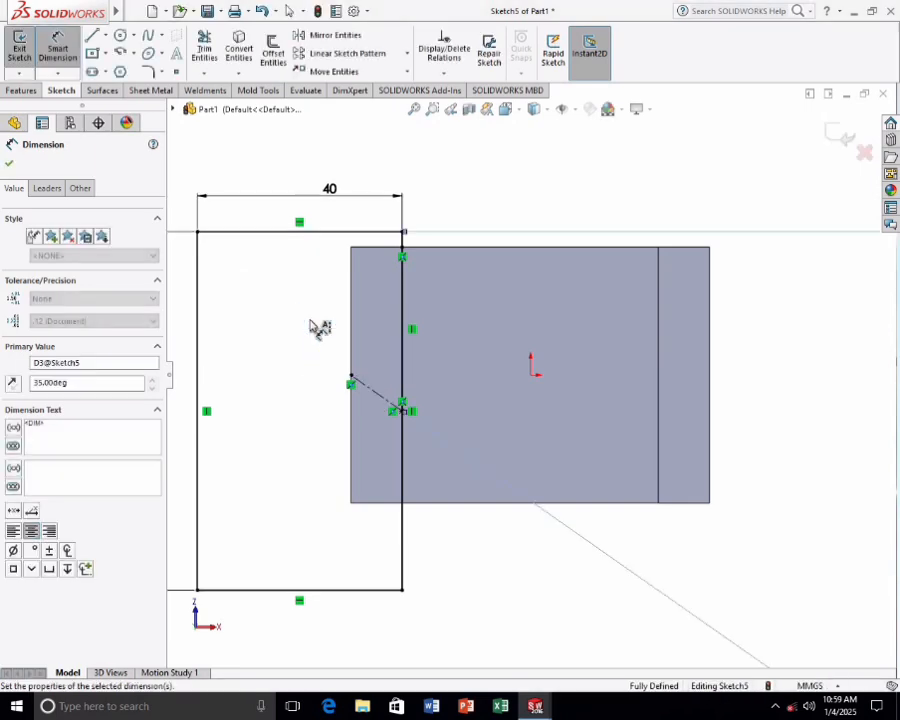
key(ctrl+z)
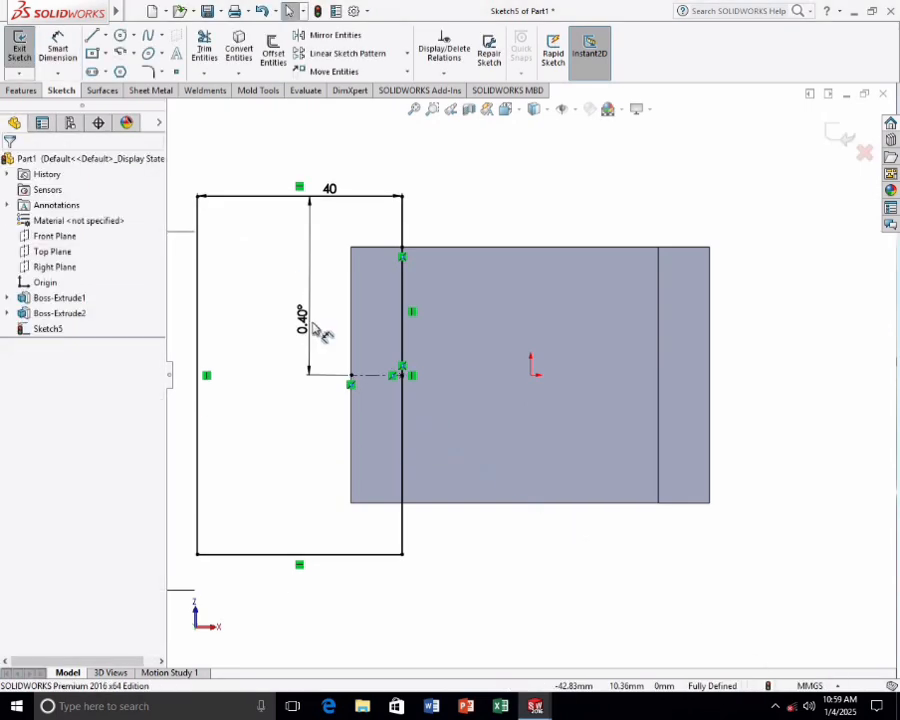
key(ctrl+z)
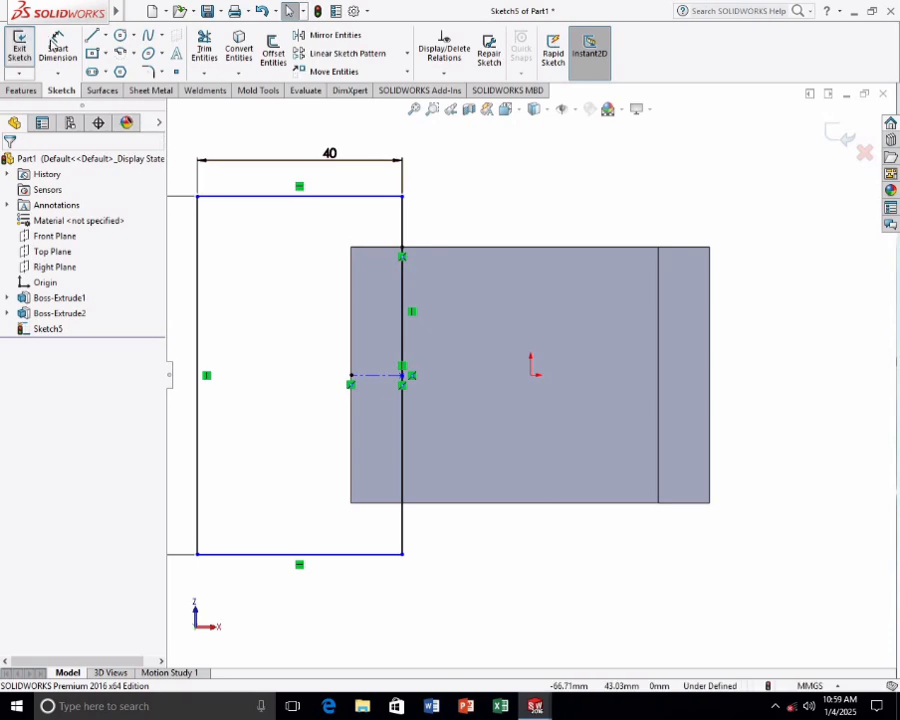
click(57, 48)
click(403, 377)
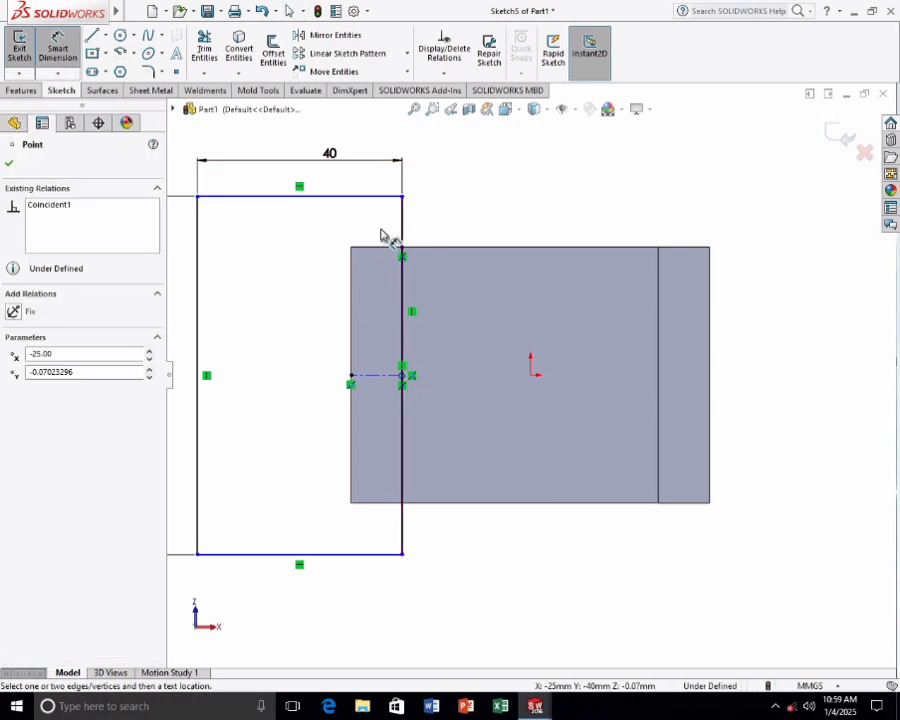
click(403, 197)
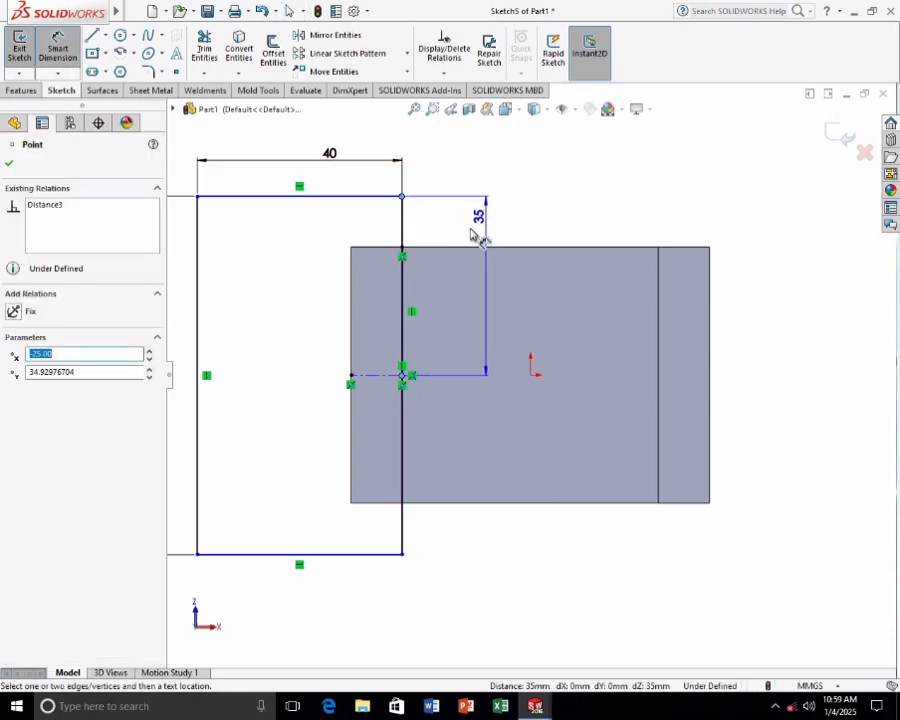
key(Escape)
- Extrude the rectangle under the left leg 10 mm downward as a foot merged with the body
scroll(352, 423, up, 3)
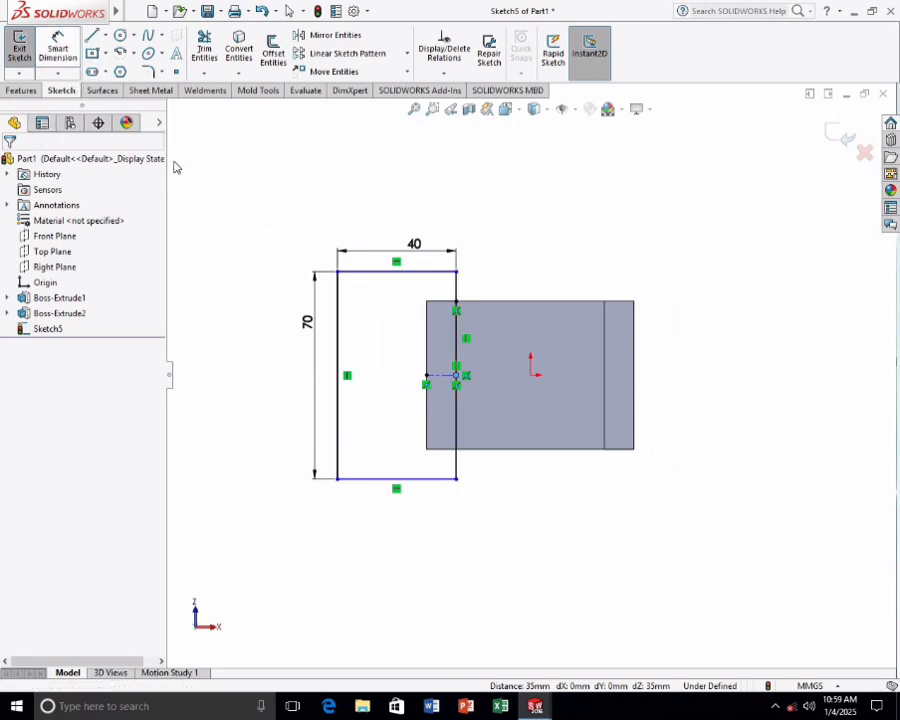
mouse_move(297, 267)
middle_down()
mouse_move(325, 415)
mouse_move(353, 493)
middle_up()
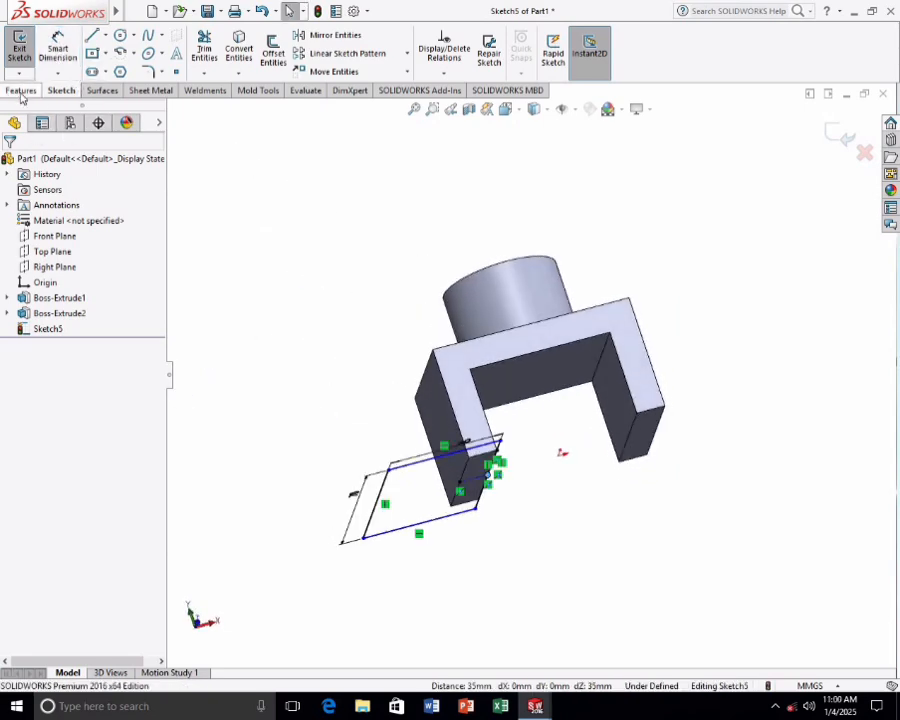
click(20, 90)
click(24, 45)
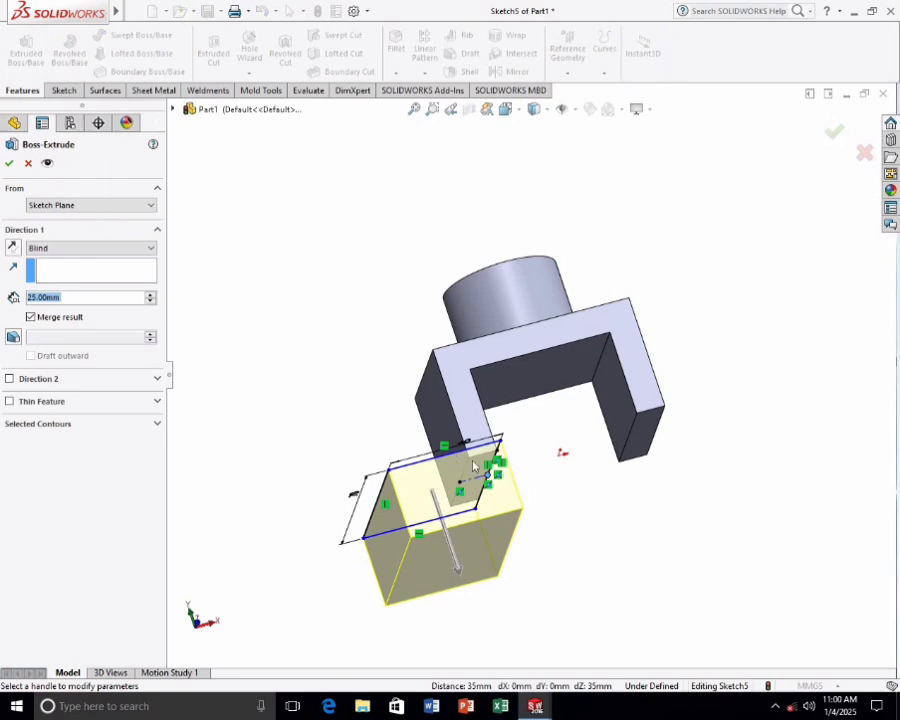
text(10)
key(Return)
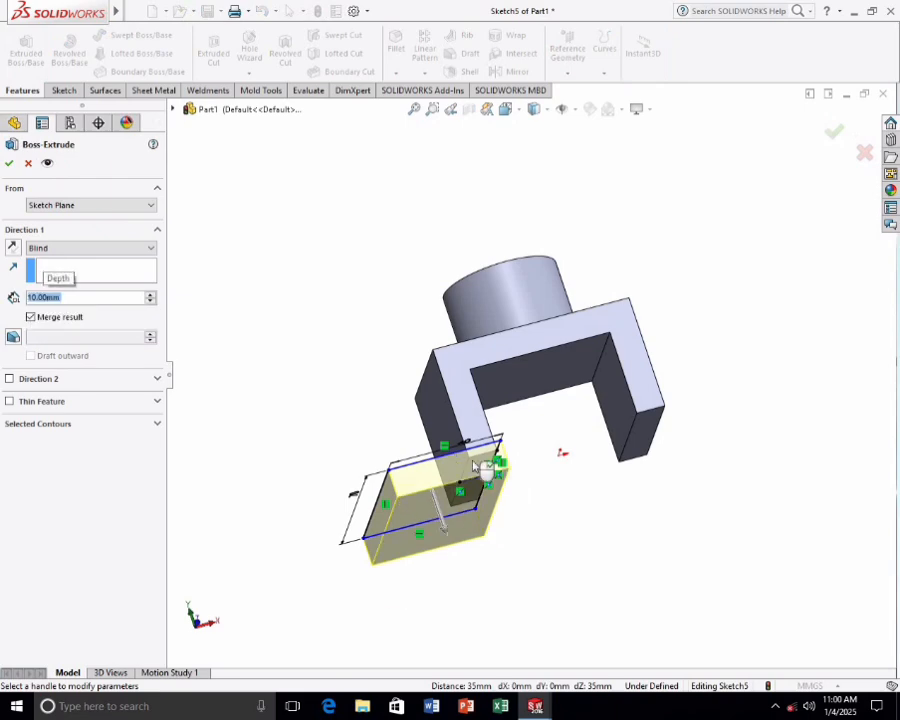
click(9, 162)
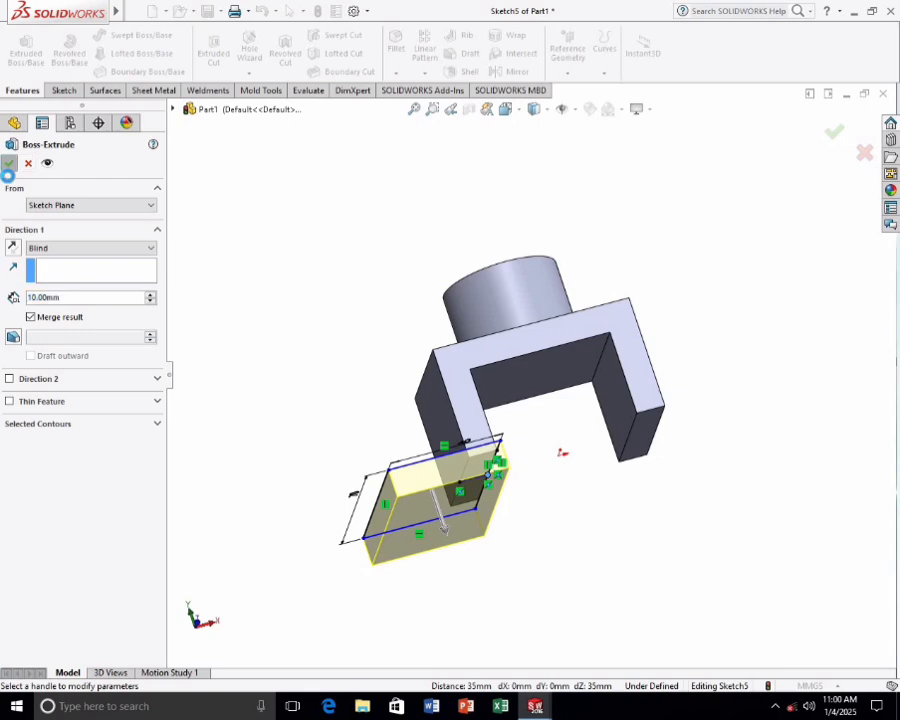
- View the left foot's front face straight on and open a sketch on it
middle_drag(279, 432, 438, 555)
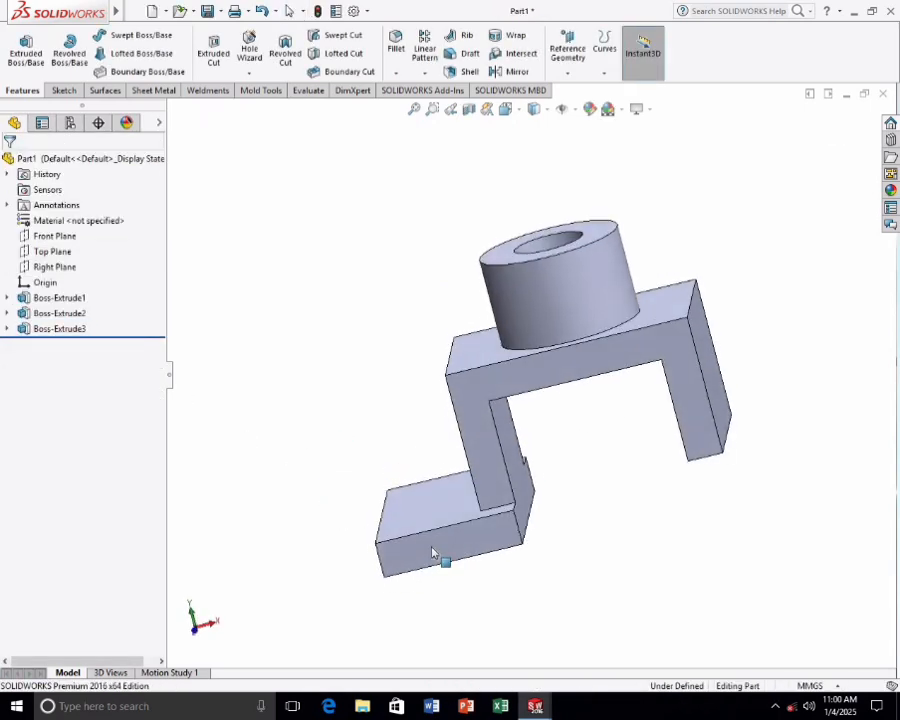
right_click(438, 566)
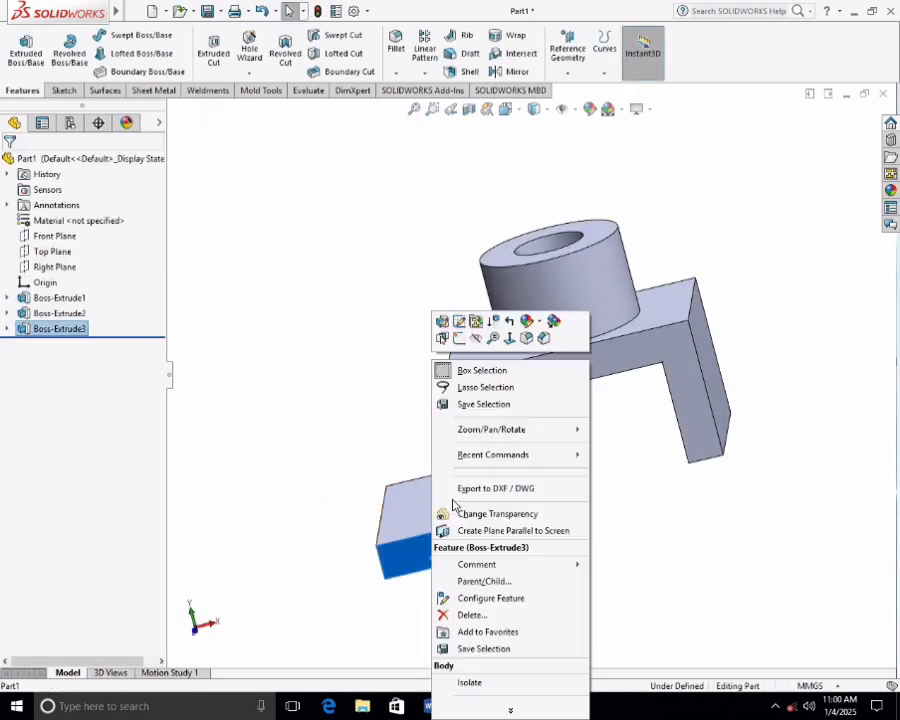
click(509, 338)
scroll(399, 545, down, 2)
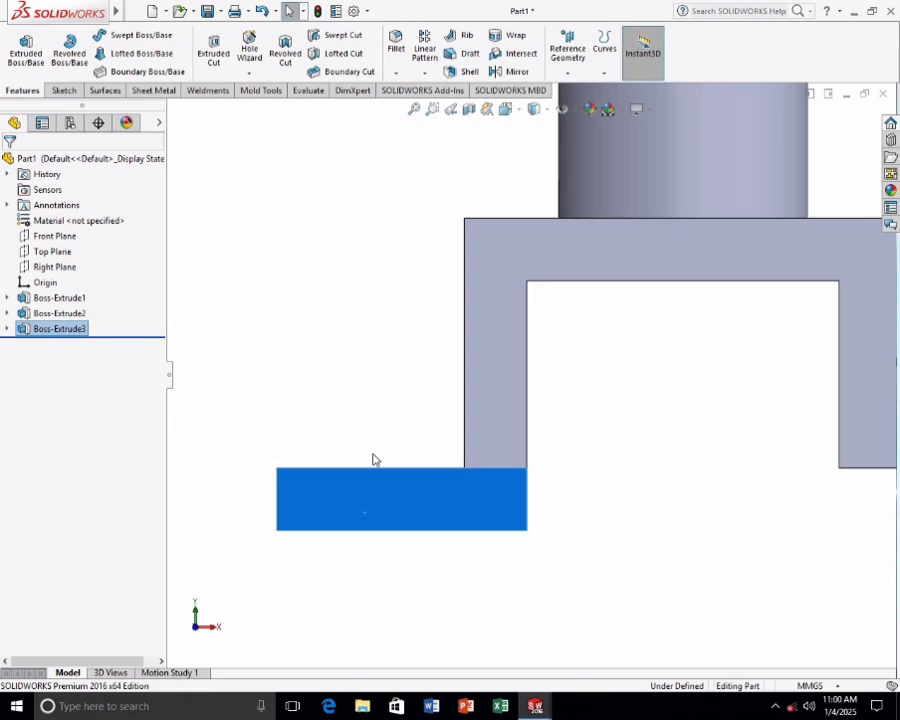
click(64, 90)
click(19, 45)
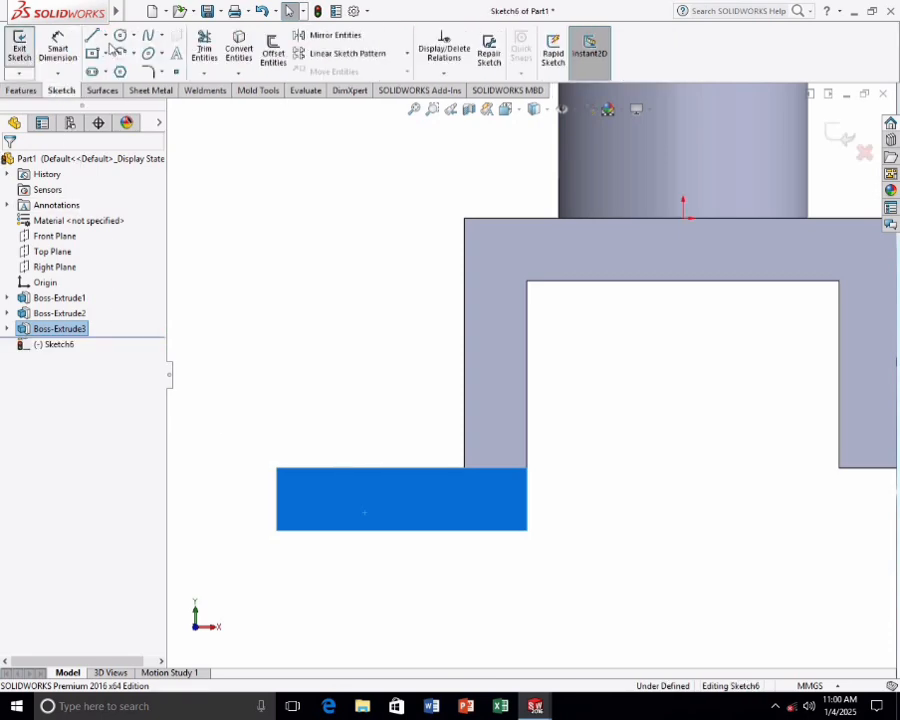
- Sketch a closed rectangular profile about 20 by 2.2 mm, starting with a midpoint line centered on the foot's bottom edge
click(91, 36)
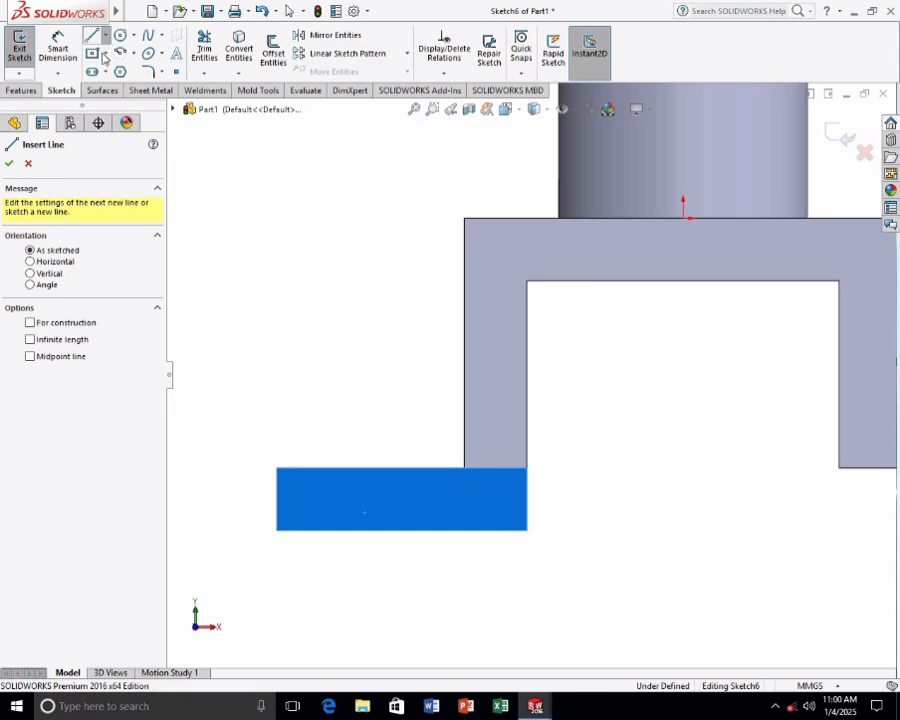
click(105, 35)
click(120, 84)
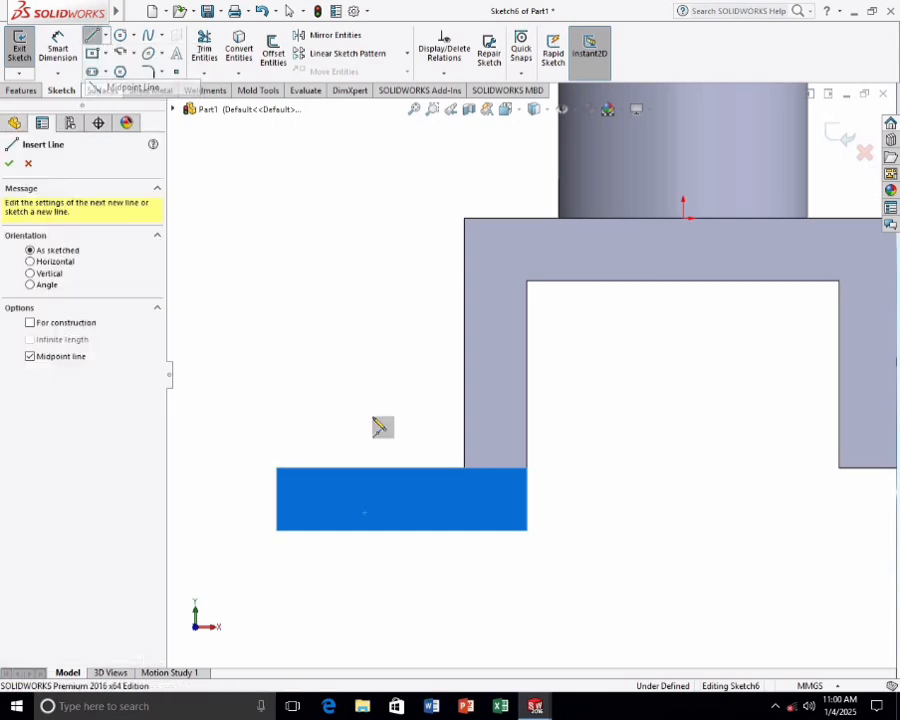
click(401, 531)
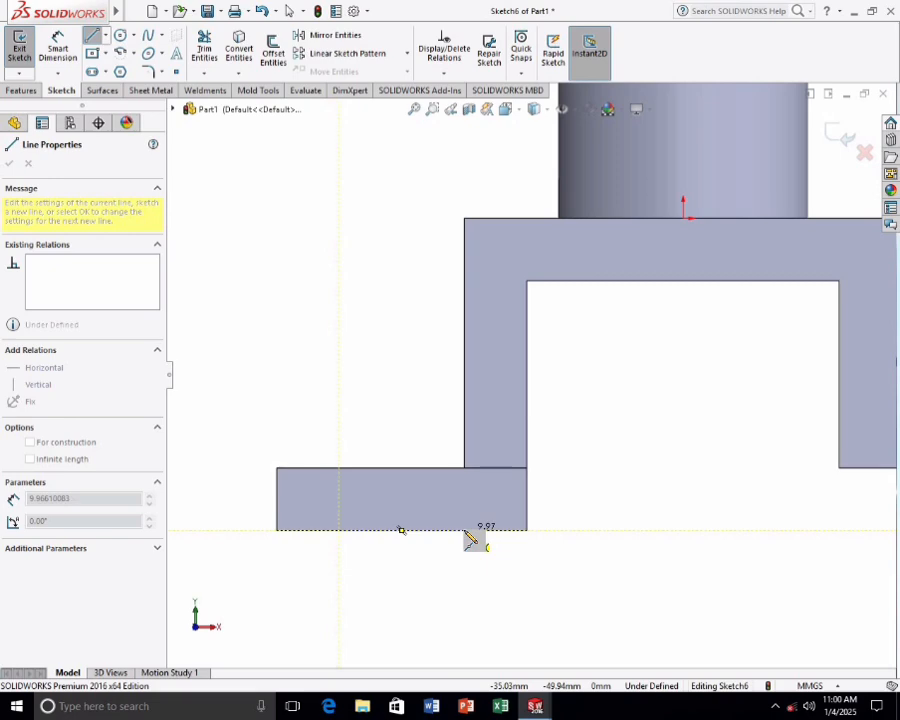
click(464, 522)
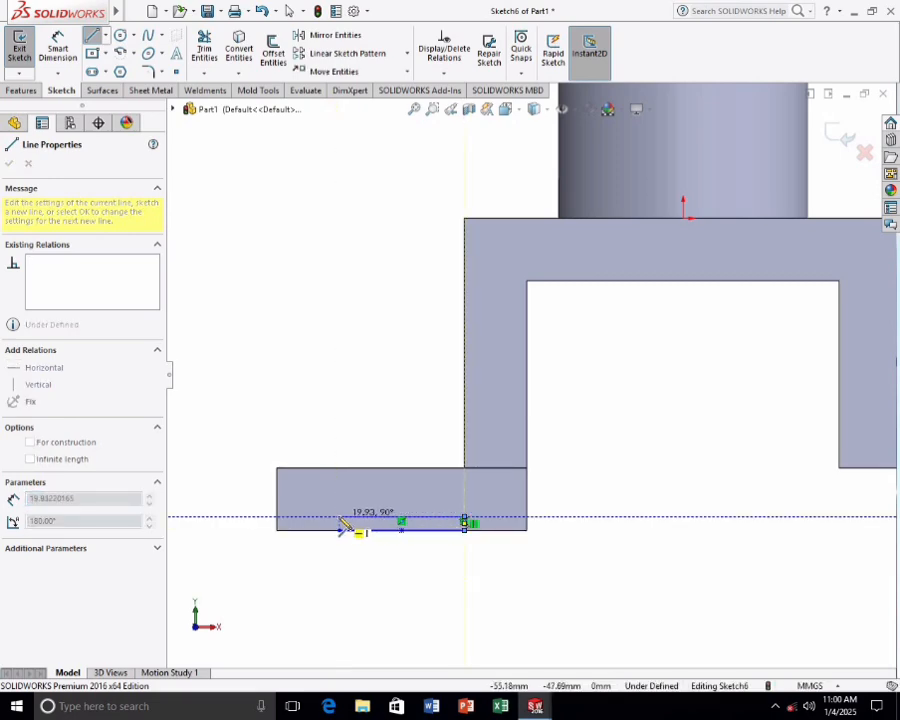
click(339, 531)
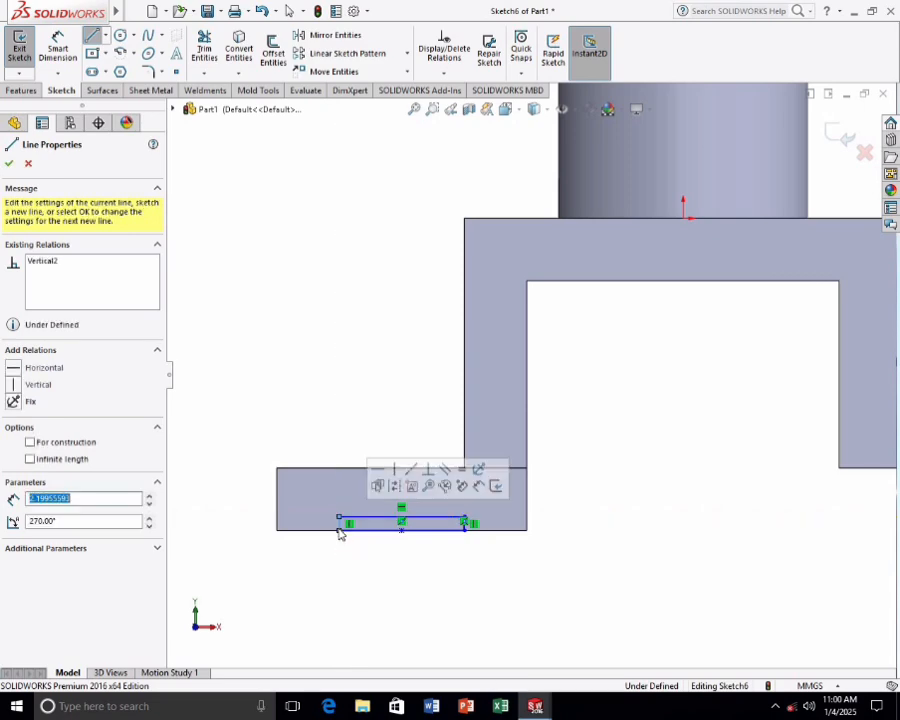
key(Escape)
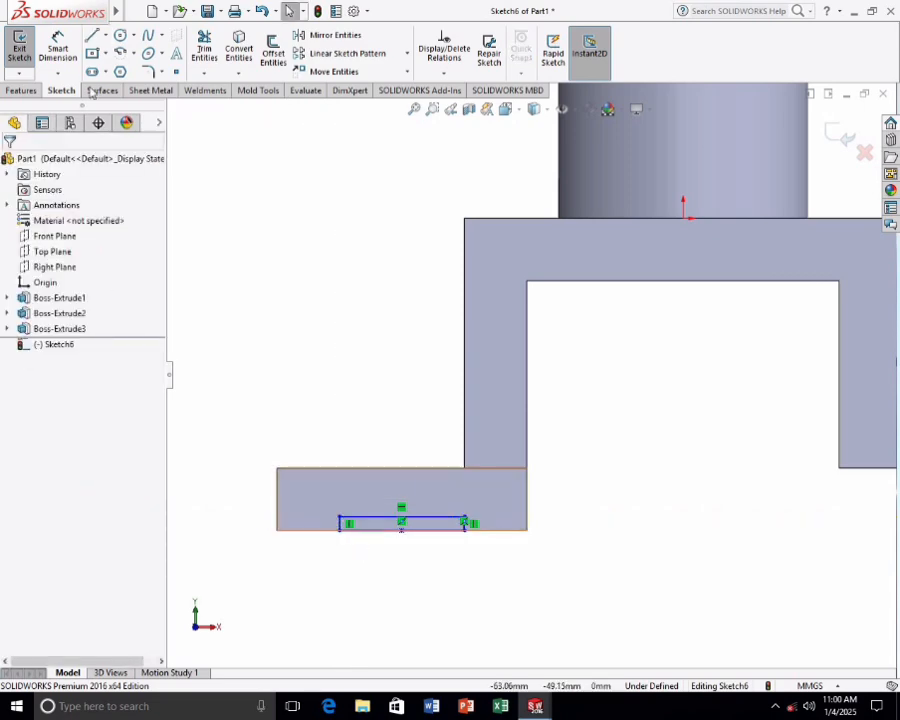
- Draw a vertical centerline from the midpoint of the foot's bottom edge to the midpoint of its top edge
click(93, 36)
click(105, 36)
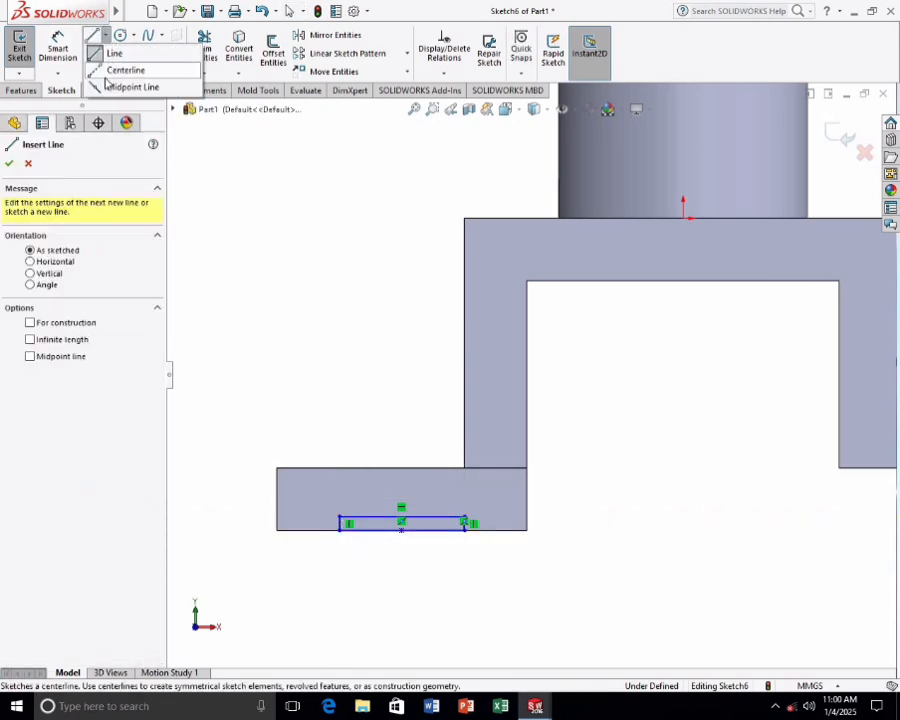
click(112, 72)
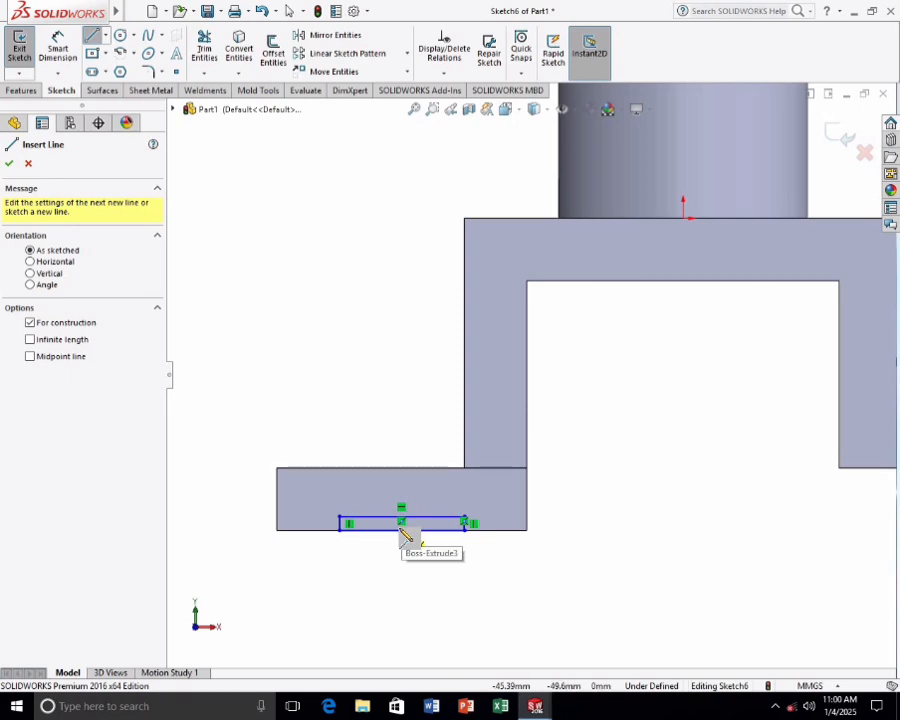
click(402, 529)
click(402, 467)
key(Escape)
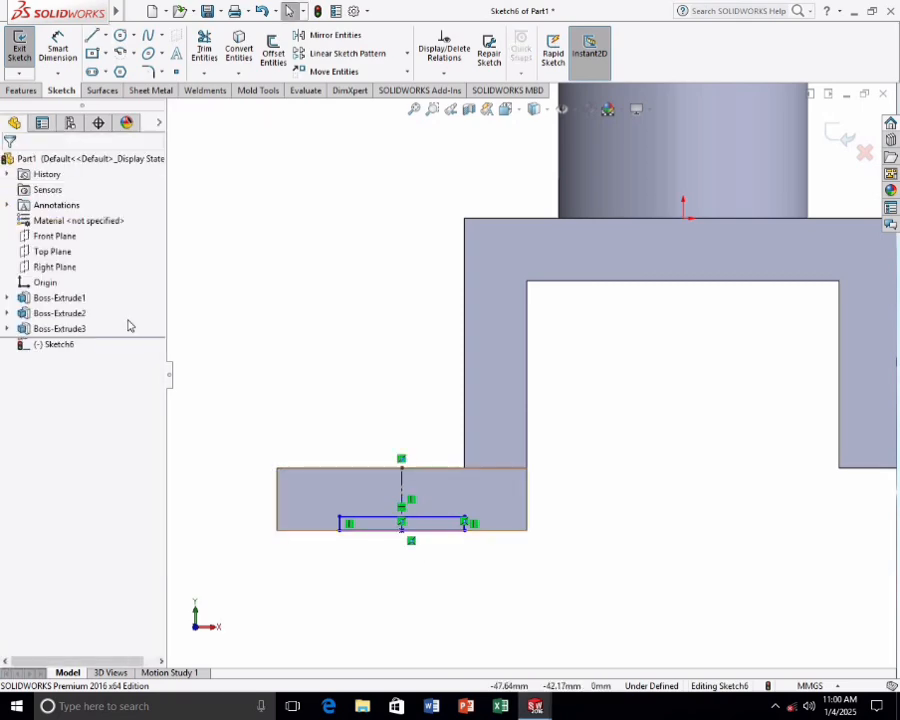
- Dimension the bottom line of the small rectangular profile to 20 mm
click(60, 45)
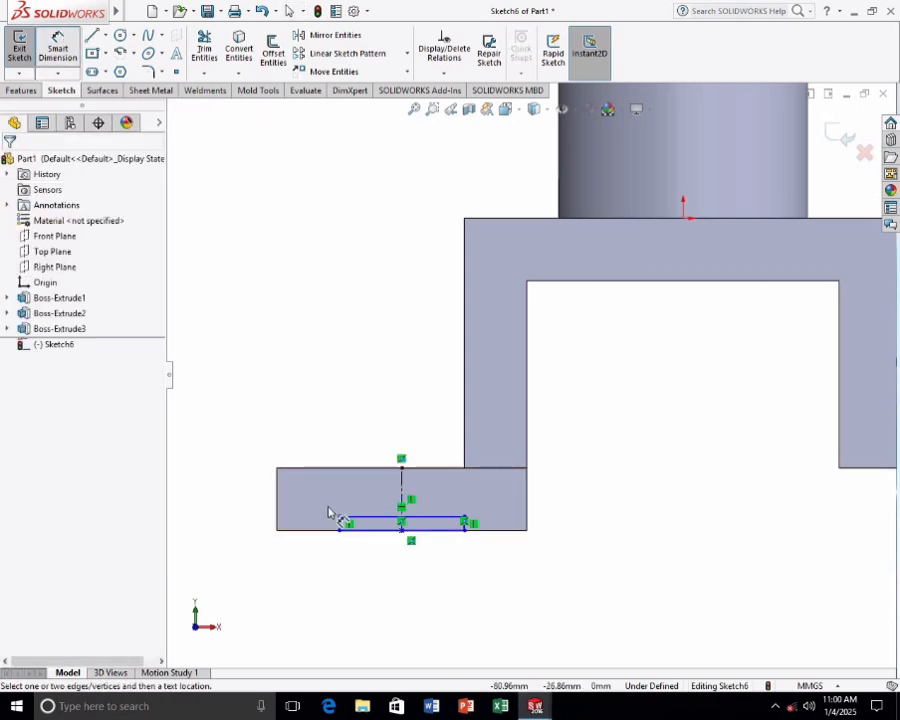
click(397, 530)
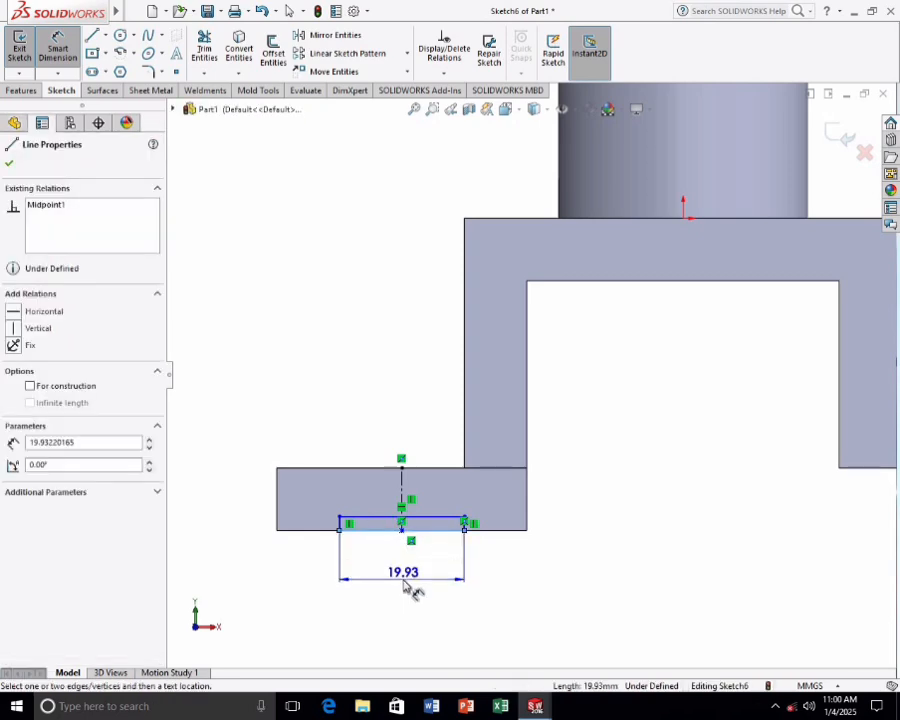
click(404, 580)
text(20)
key(Return)
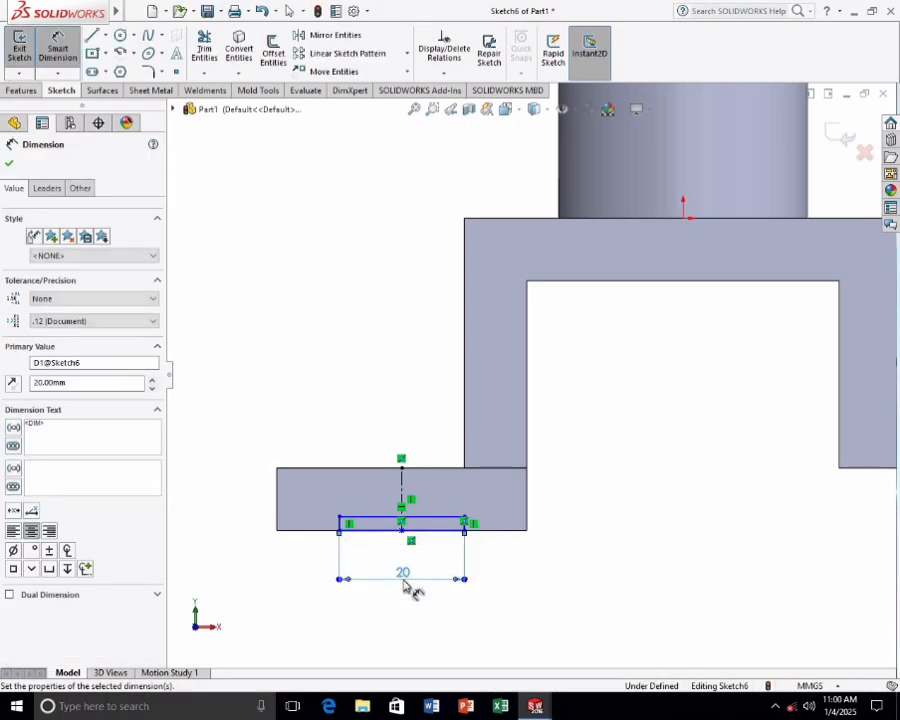
- Dimension the height of the small rectangular profile to 2 mm
scroll(330, 518, down, 3)
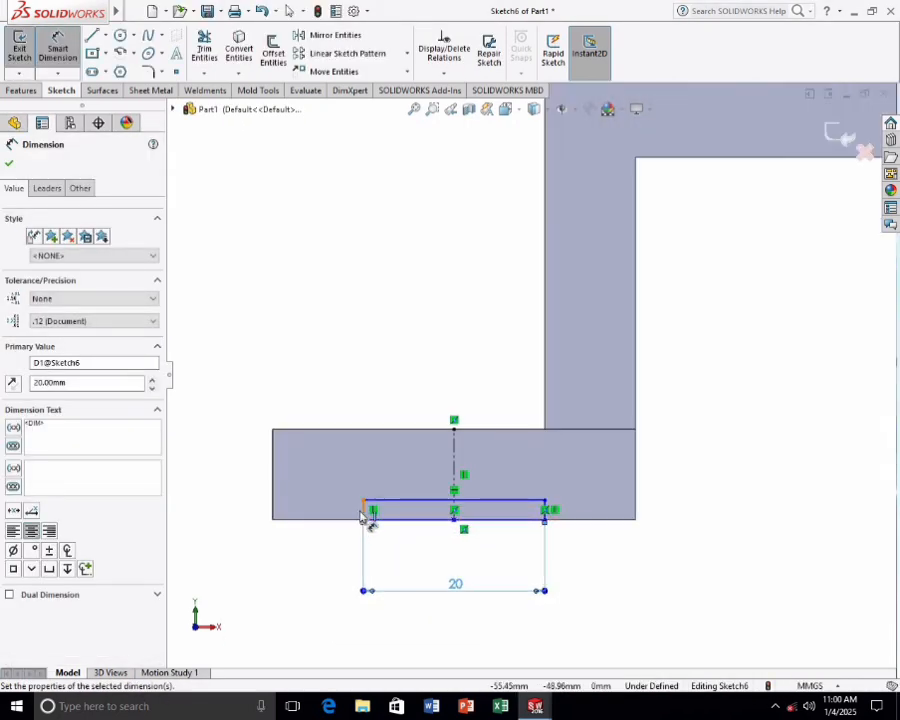
click(330, 515)
click(321, 522)
text(2)
key(Return)
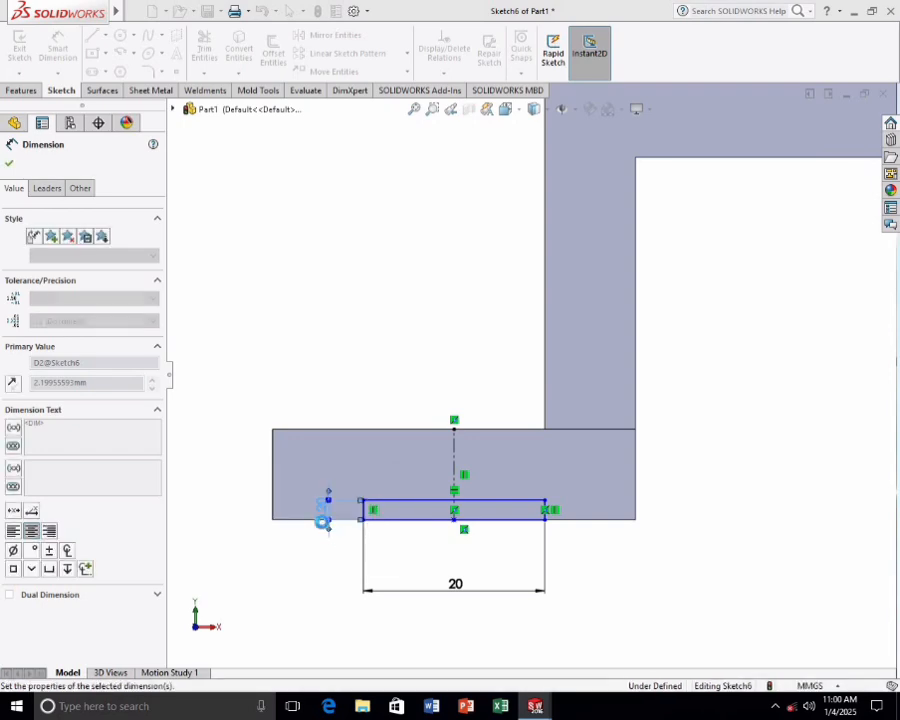
click(454, 520)
click(364, 521)
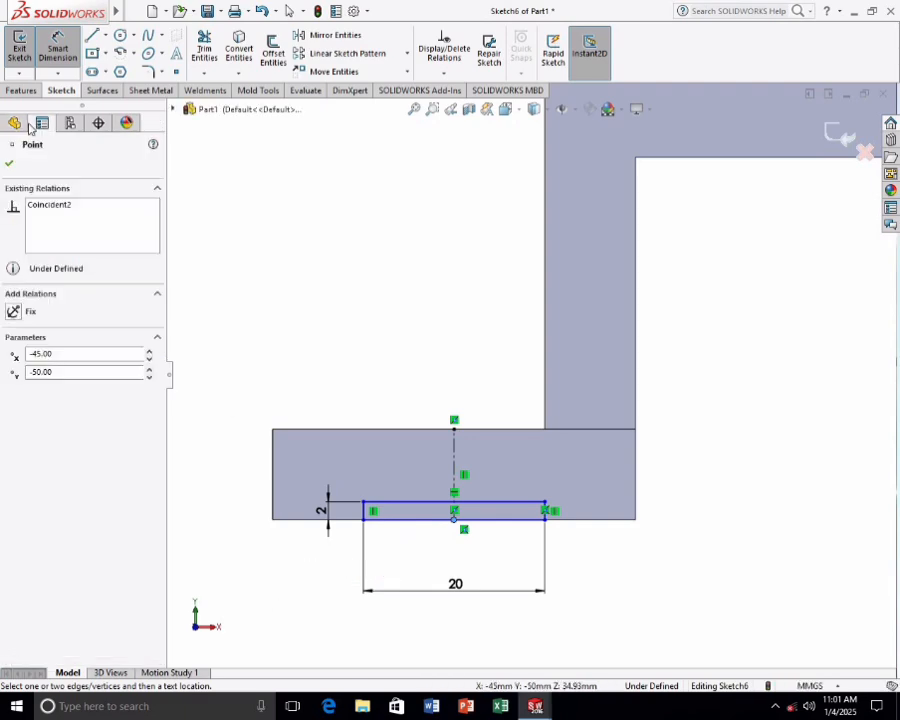
- Cut the small rectangular profile at the foot's bottom with an Extruded Cut set to Through All
click(22, 89)
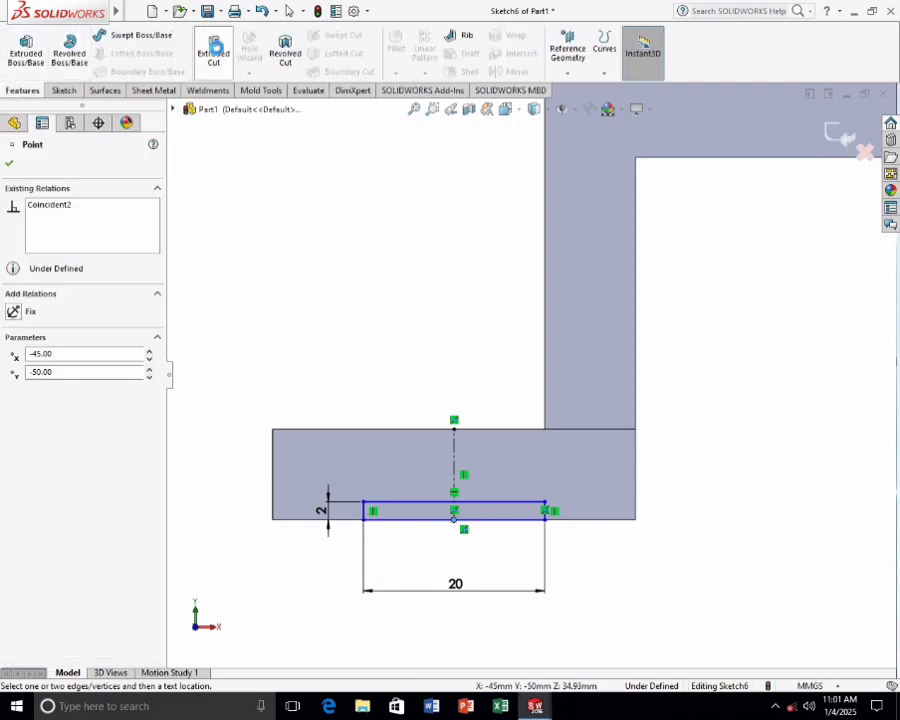
click(213, 47)
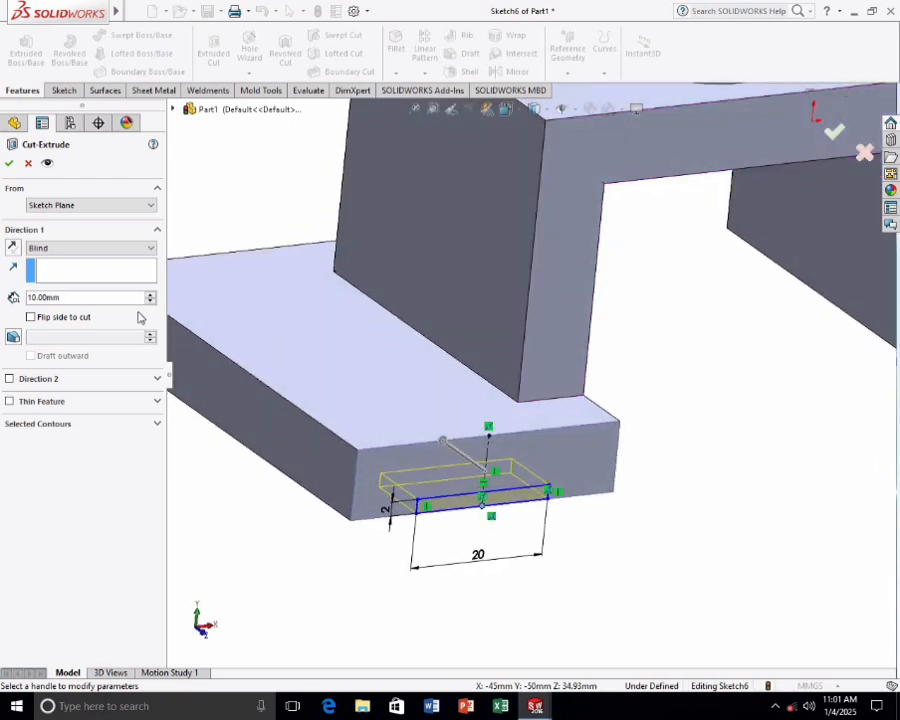
click(128, 254)
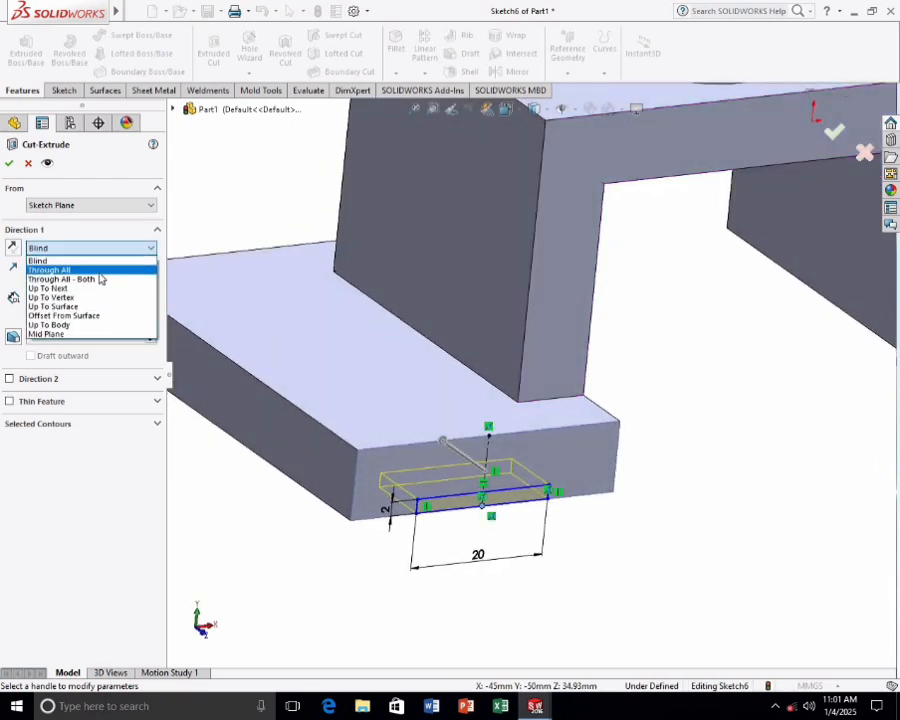
click(98, 268)
click(10, 163)
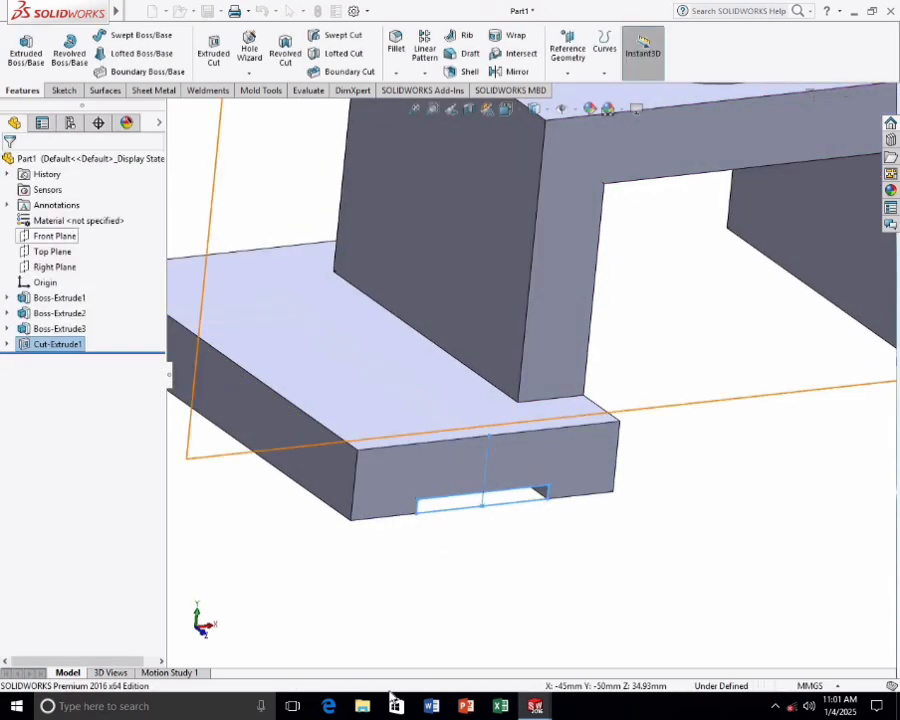
- Mirror the foot extrusion and its bottom groove cut about the Right Plane to create the opposite foot
key(f)
click(387, 523)
middle_drag(370, 516, 341, 519)
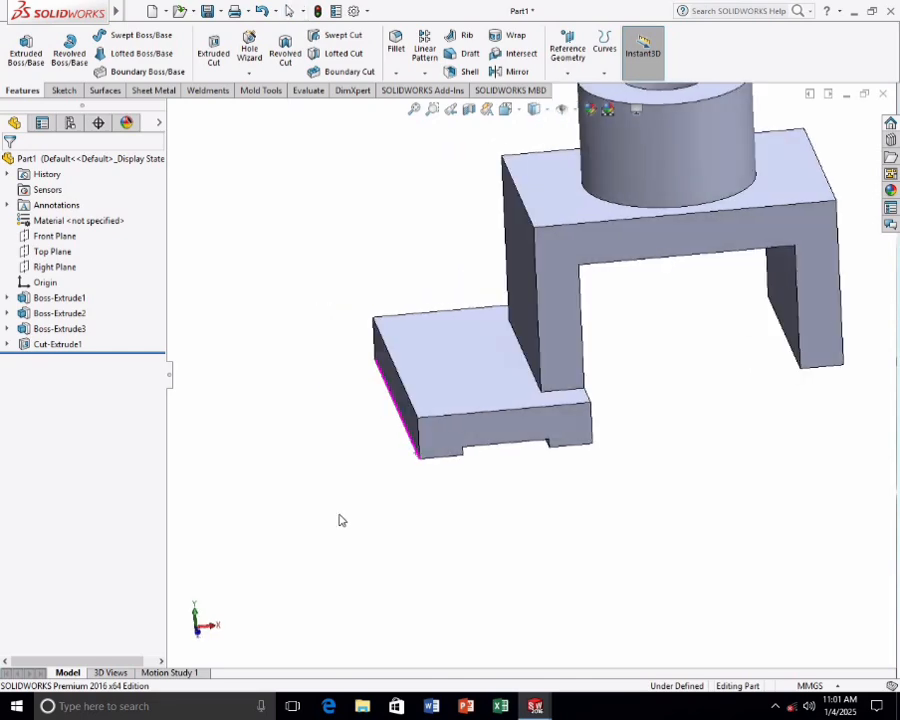
scroll(497, 384, up, 1)
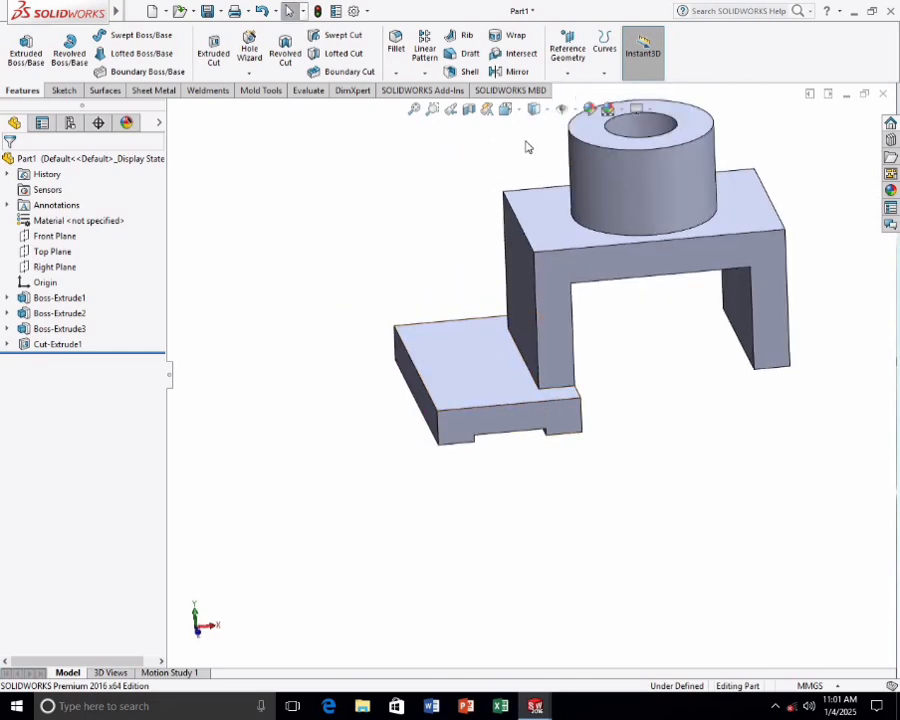
click(508, 72)
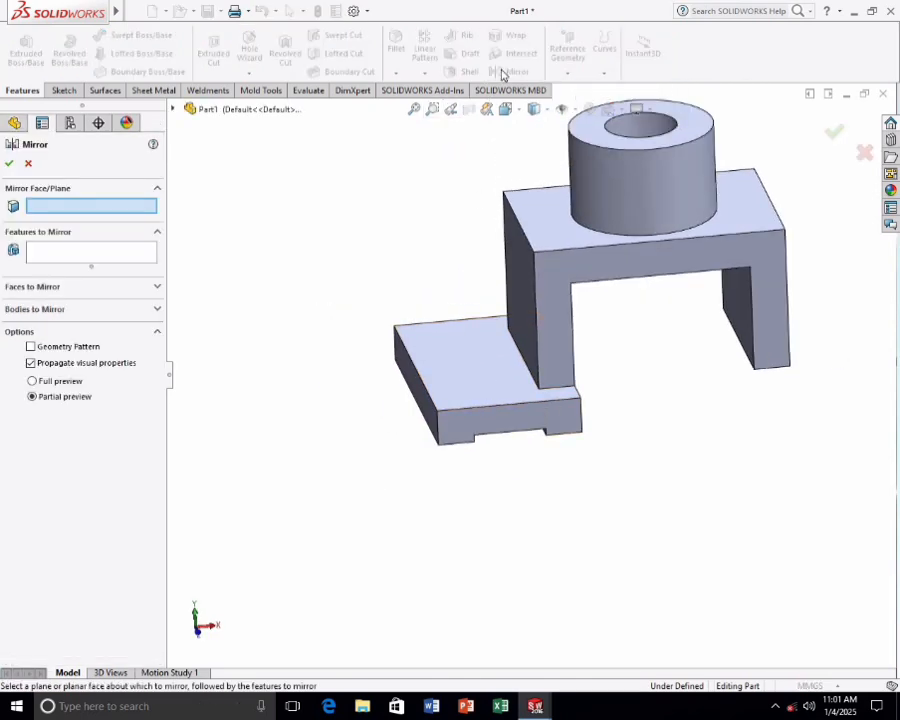
click(174, 110)
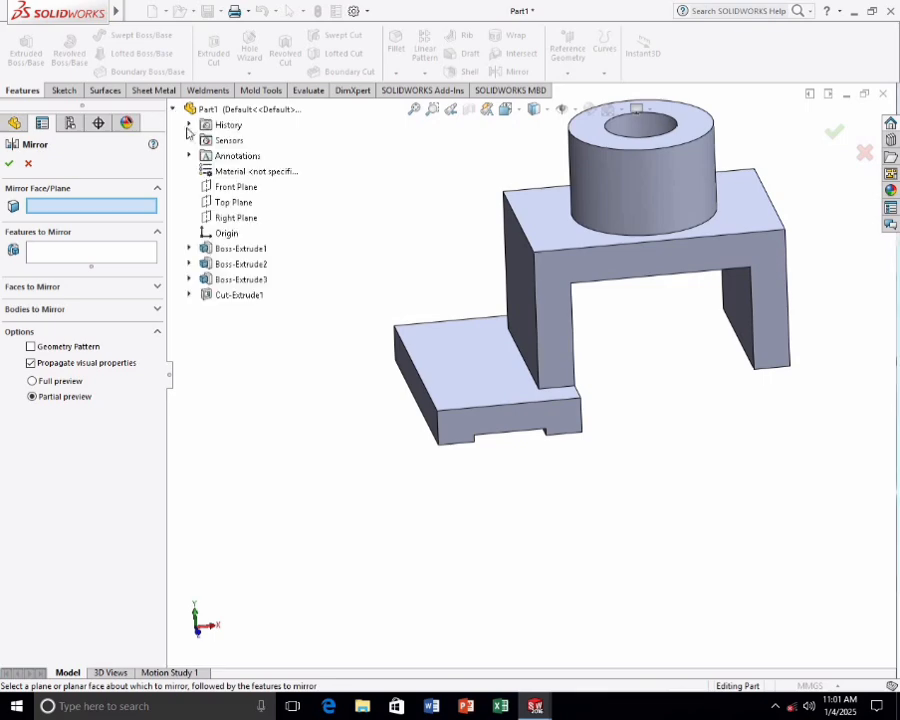
click(238, 218)
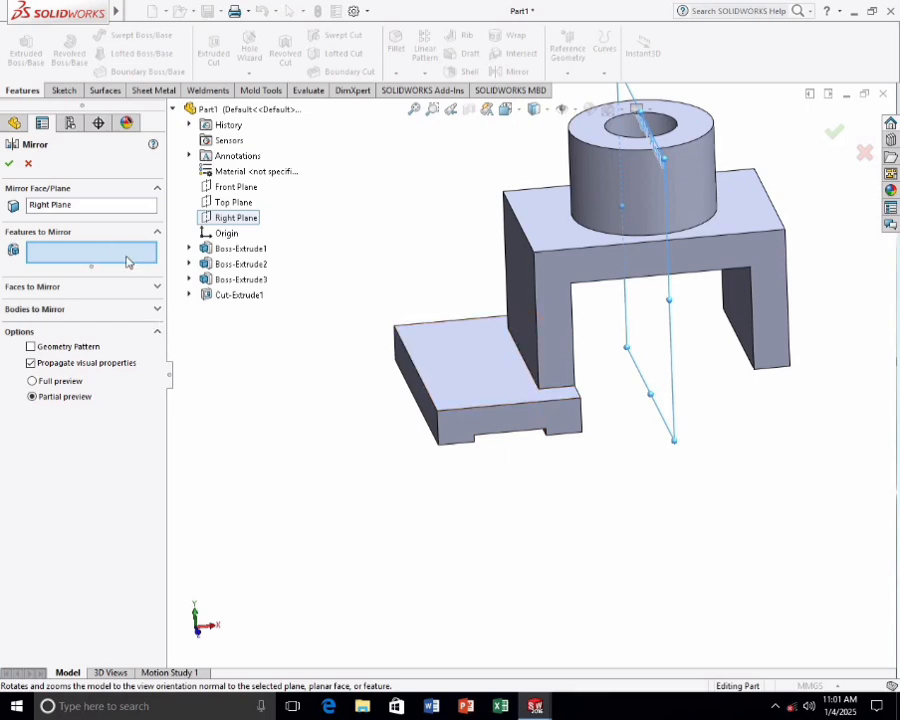
click(223, 281)
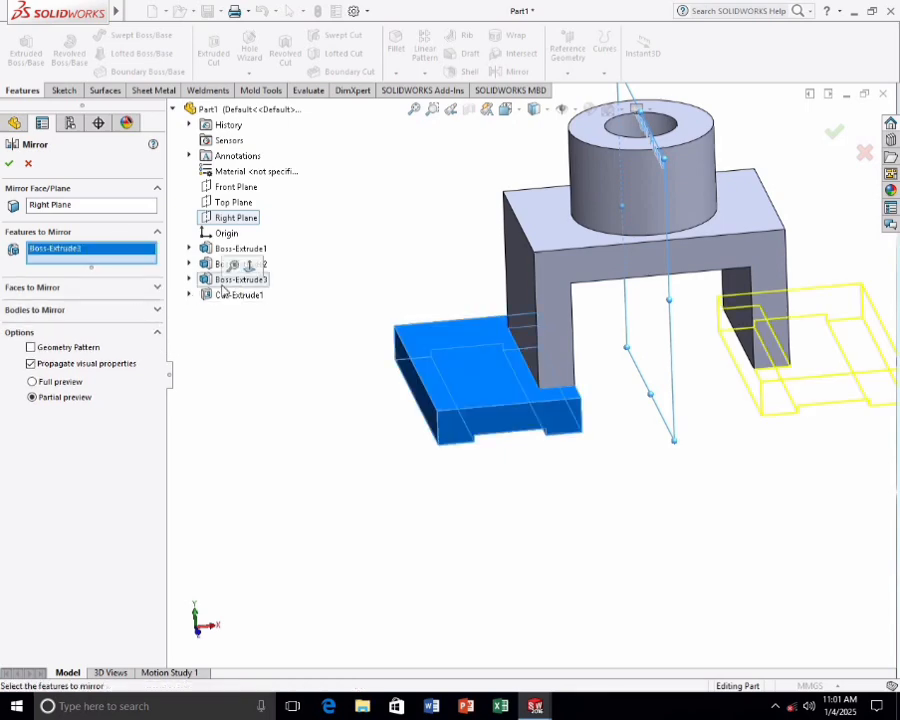
click(235, 297)
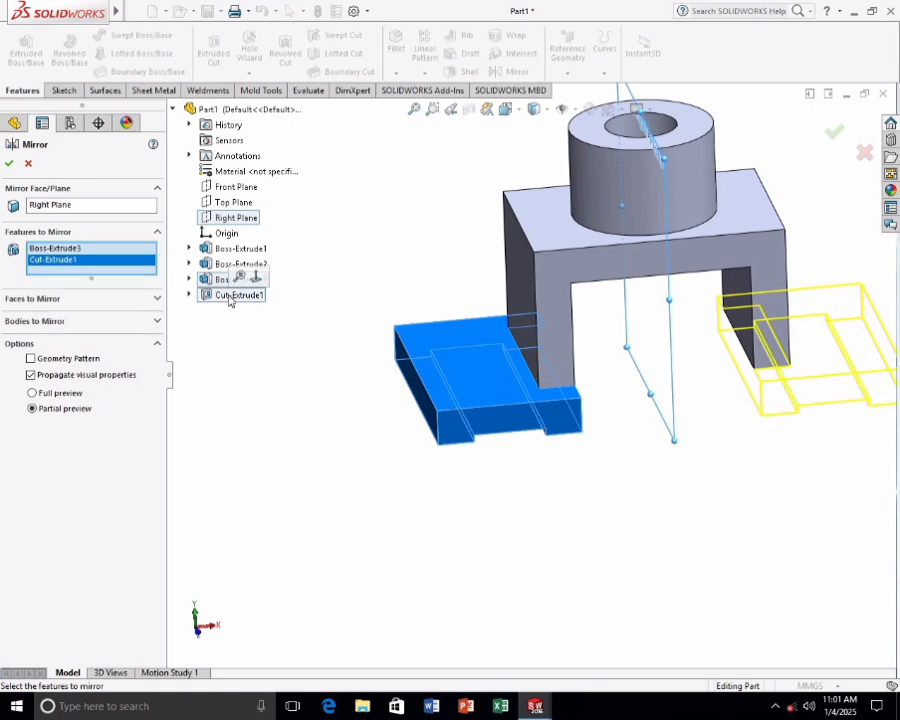
click(11, 167)
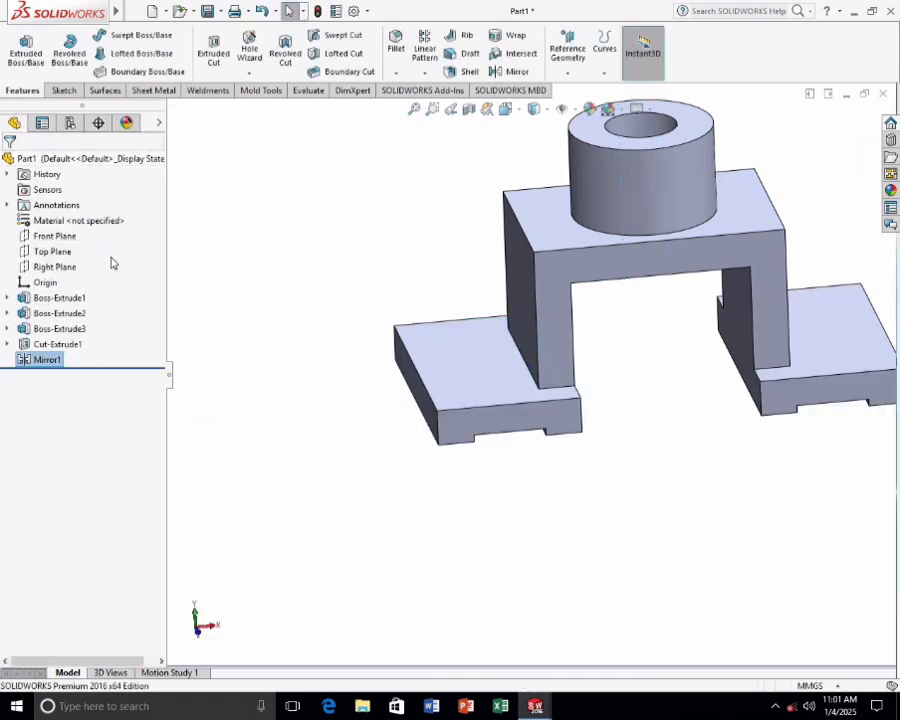
- Add 10 mm radius fillets to the four short edges where the legs' front and rear faces meet the feet
click(268, 294)
scroll(297, 296, up, 3)
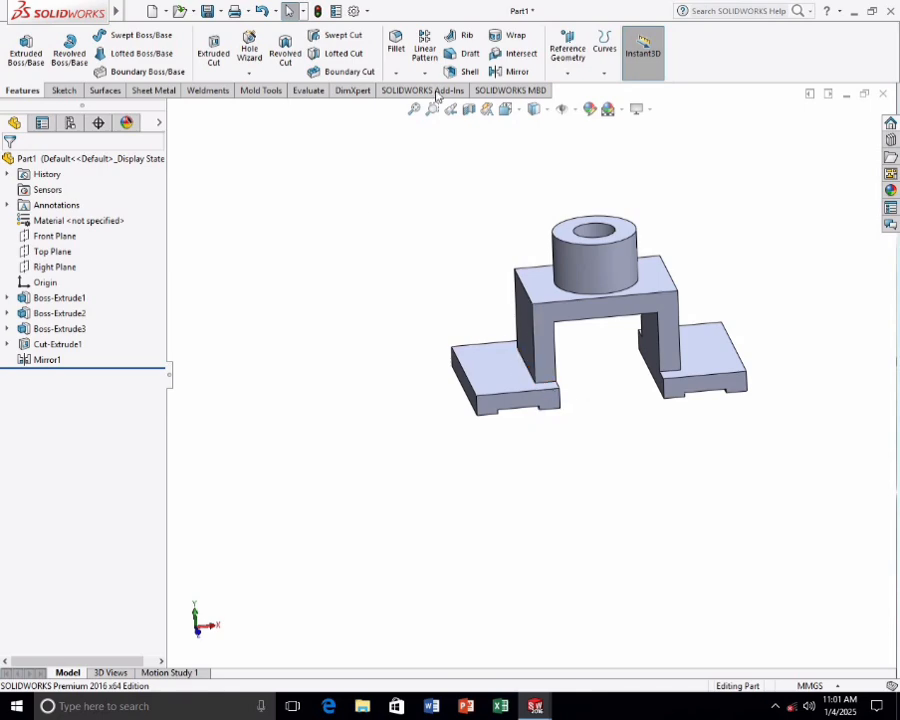
click(395, 69)
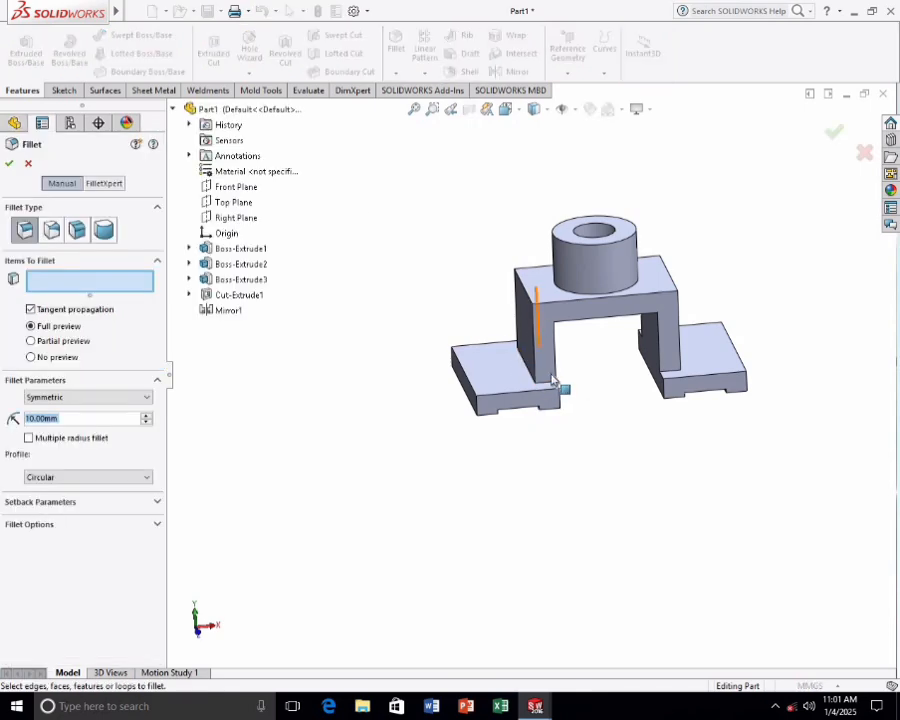
click(547, 388)
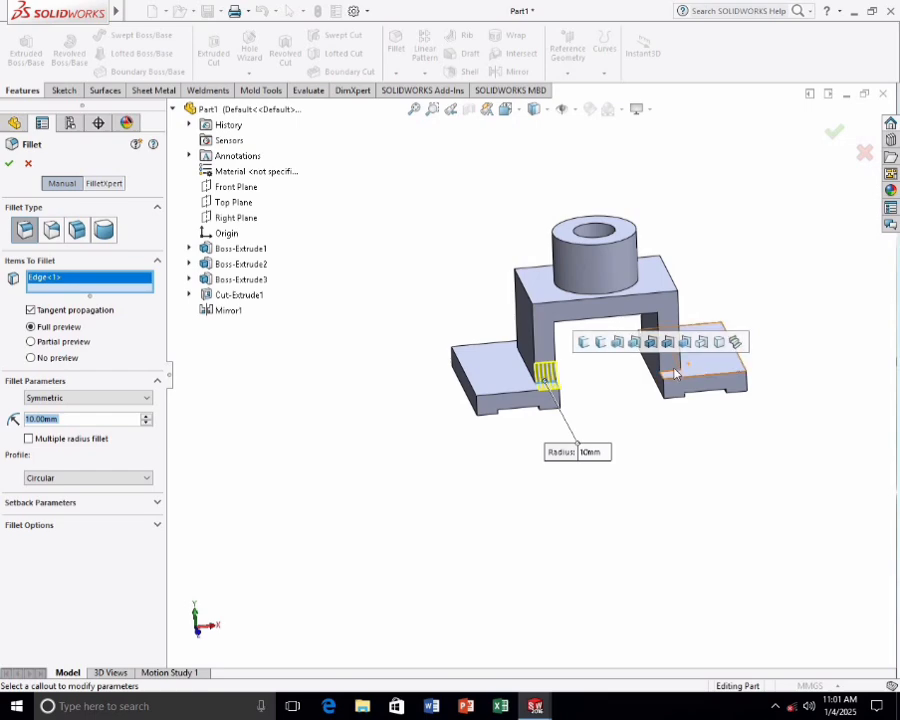
click(673, 375)
middle_drag(452, 305, 490, 360)
scroll(516, 347, down, 3)
scroll(516, 347, down, 4)
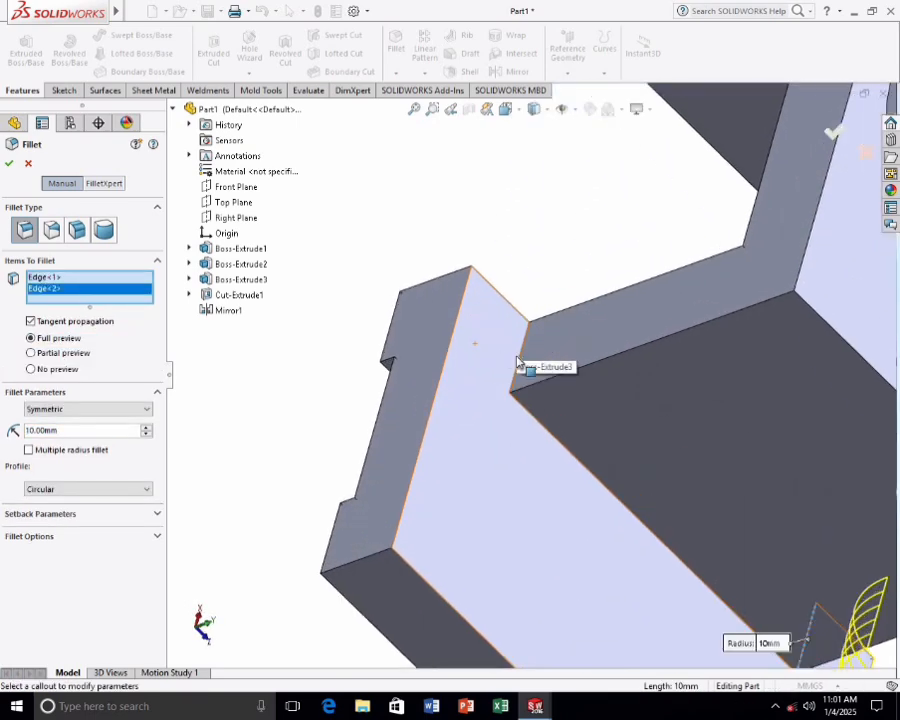
click(519, 358)
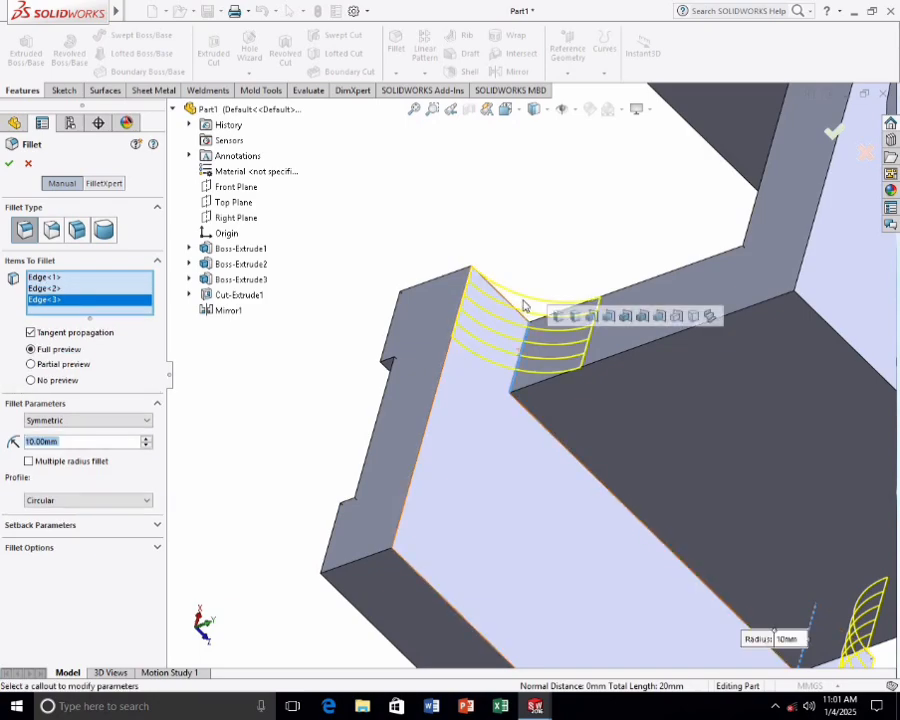
middle_drag(522, 305, 582, 200)
scroll(578, 185, down, 3)
click(578, 185)
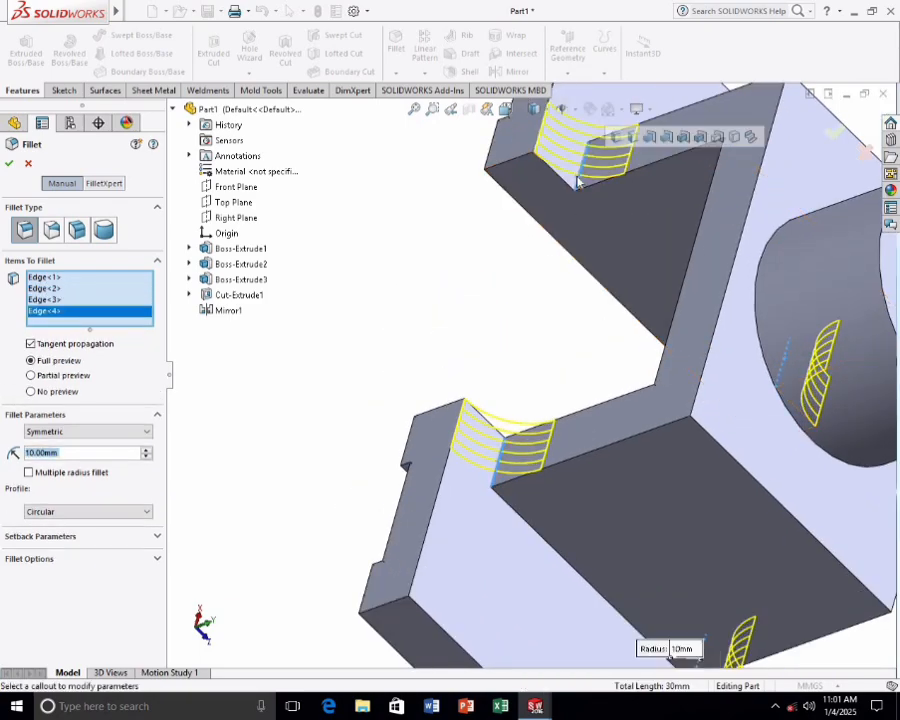
click(10, 164)
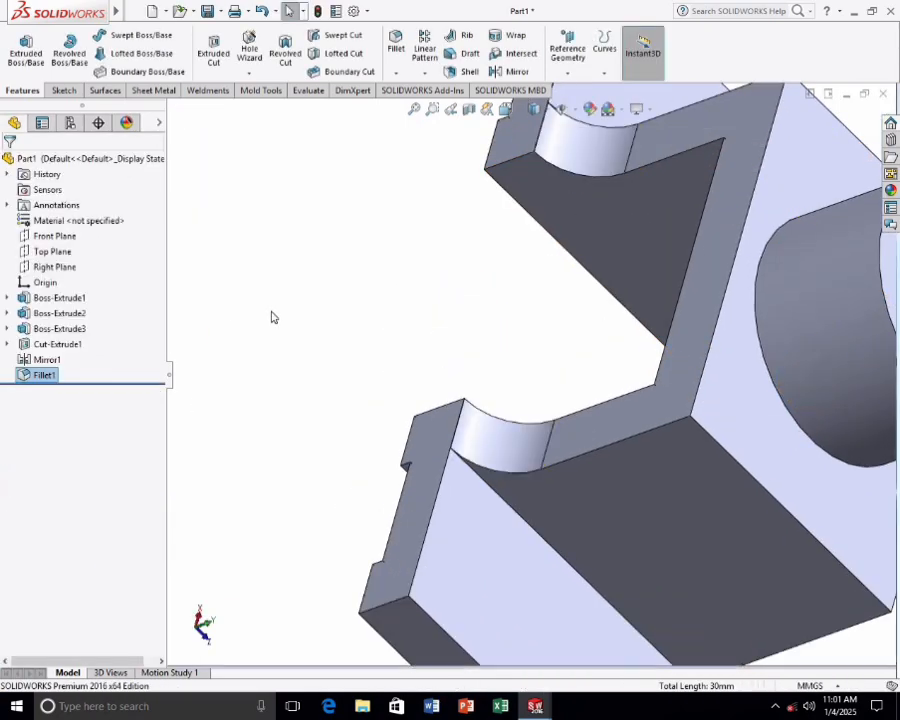
key(f)
middle_drag(346, 311, 235, 207)
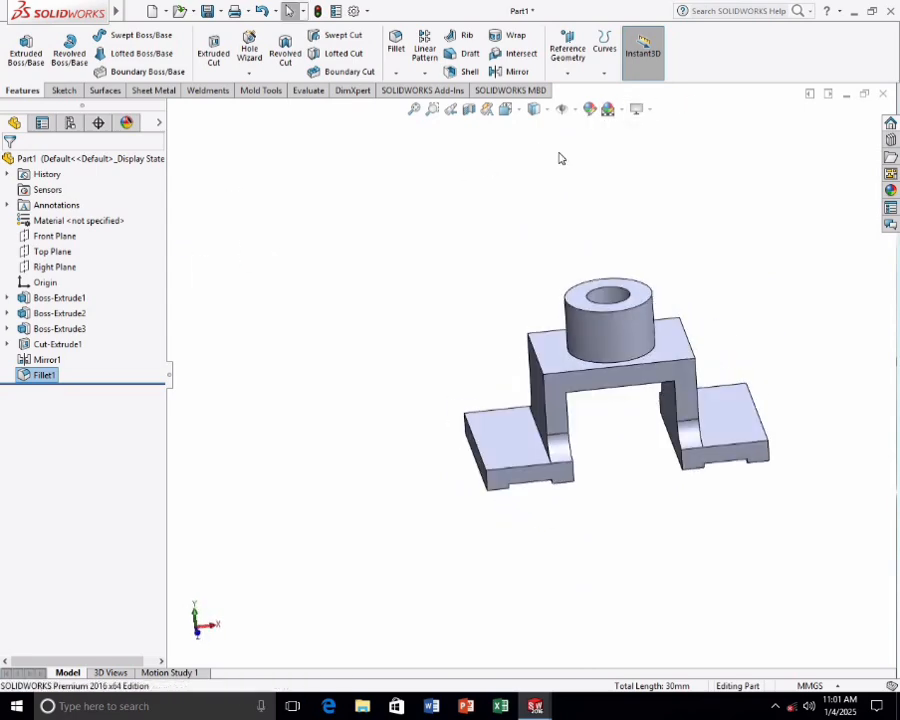
click(587, 110)
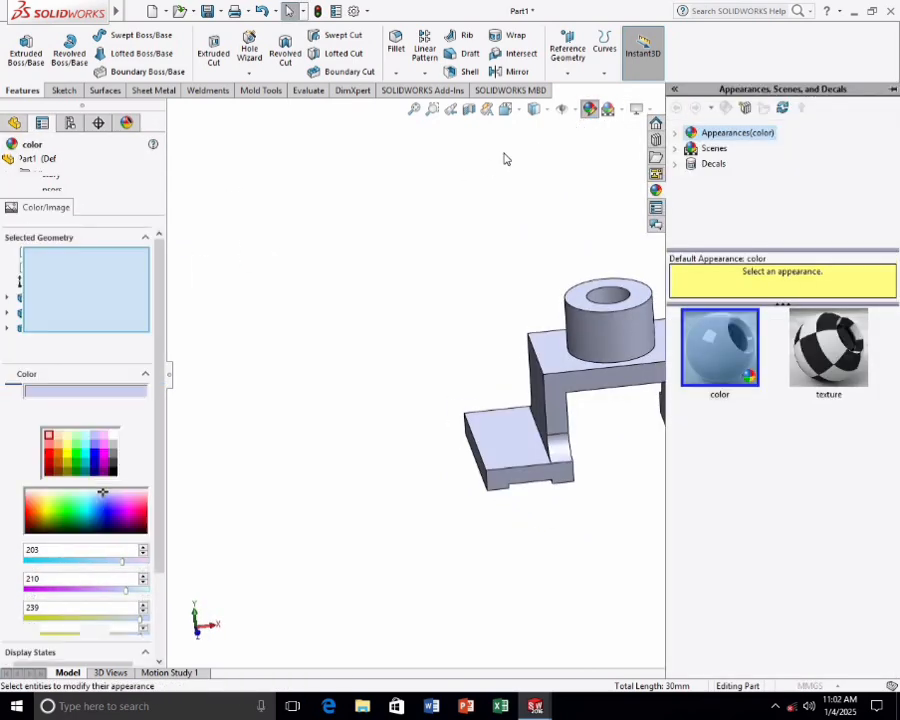
click(49, 457)
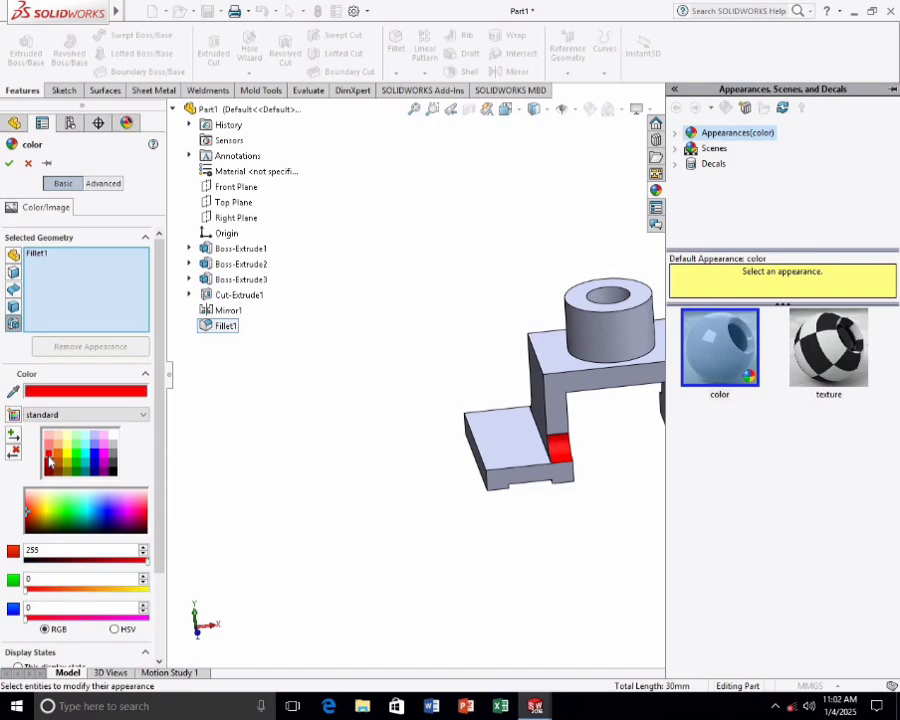
right_click(40, 262)
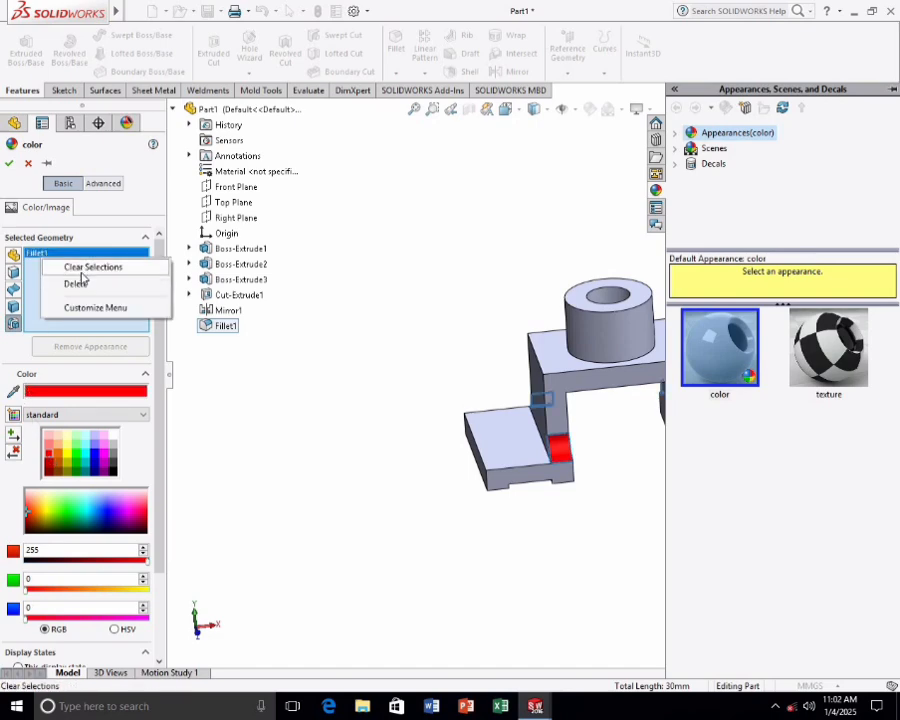
click(84, 268)
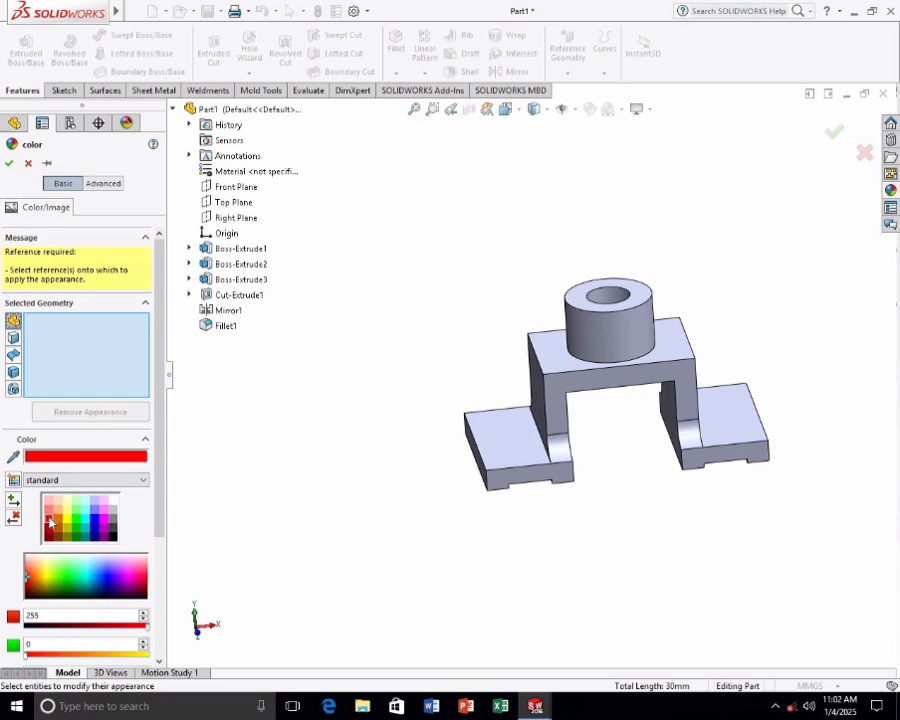
click(28, 164)
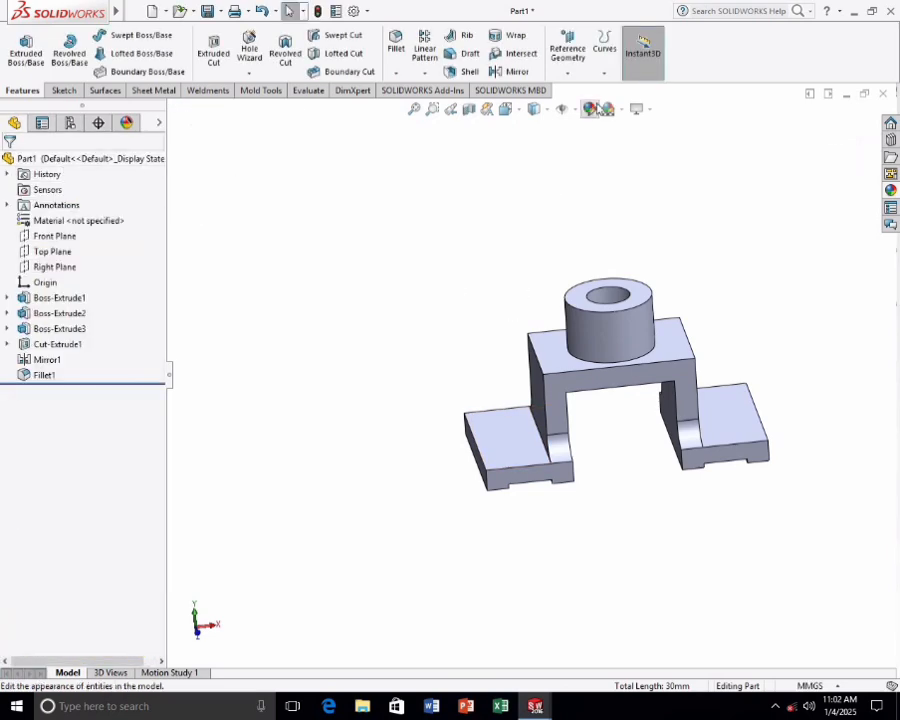
- Apply the standard red color, RGB 255, 0, 0, to the whole part
click(589, 109)
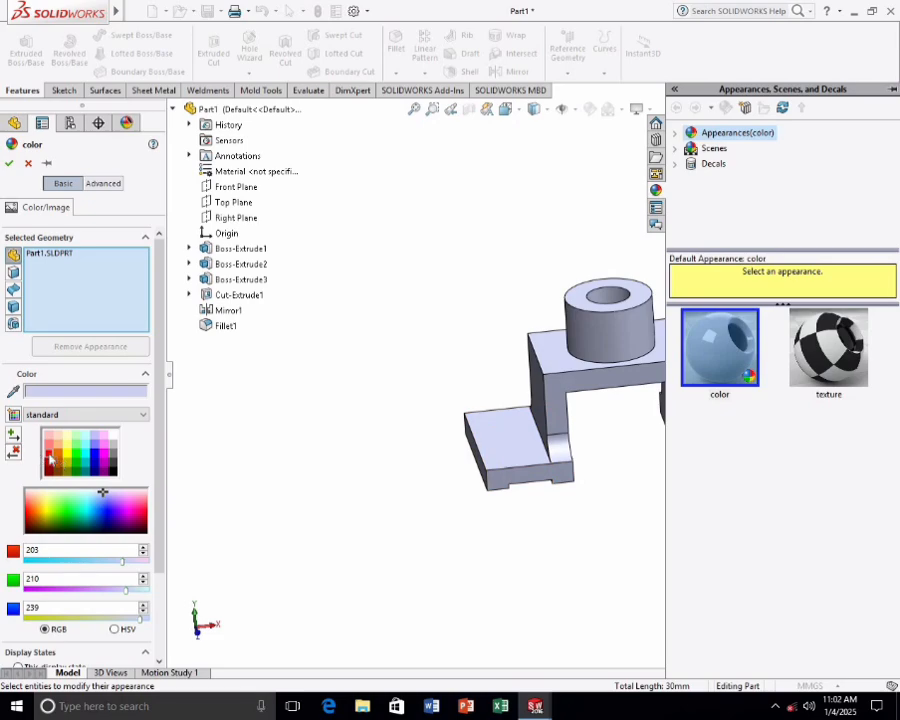
click(50, 459)
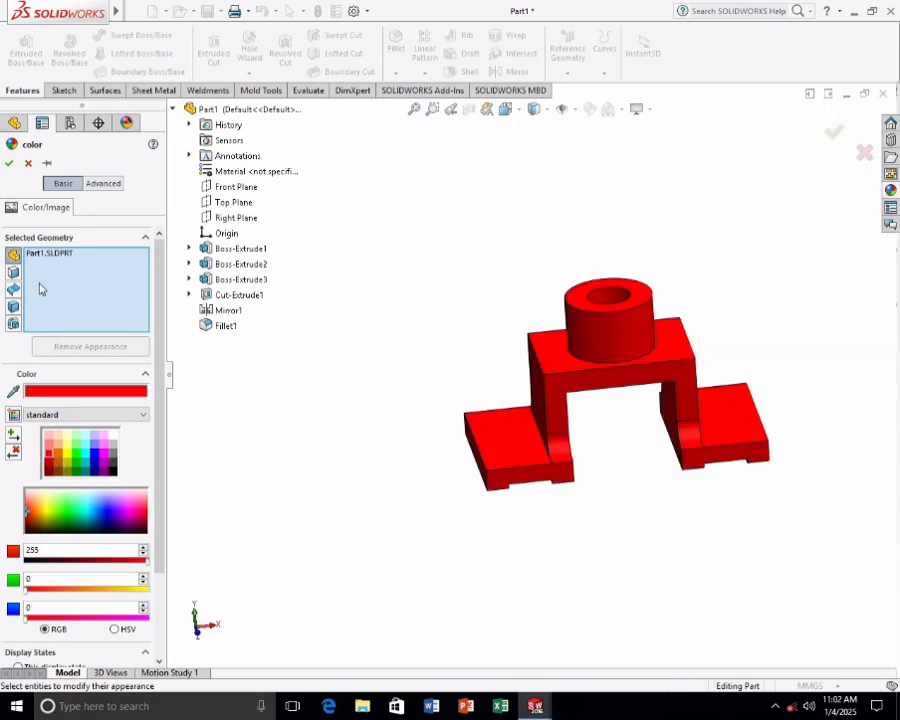
click(9, 163)
- Show the finished bracket in the isometric view
middle_drag(498, 454, 535, 417)
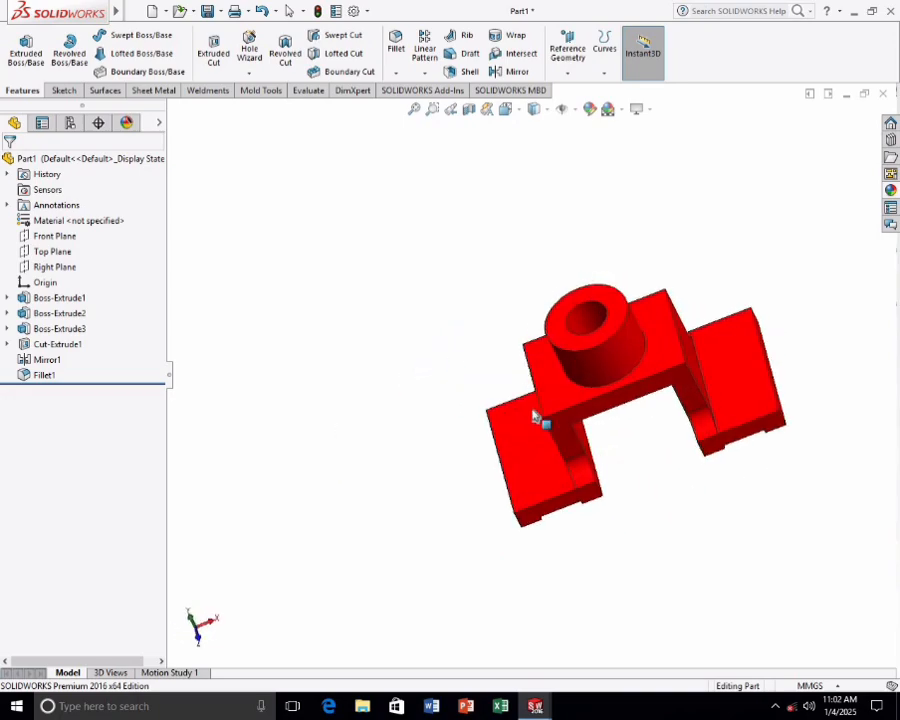
click(505, 109)
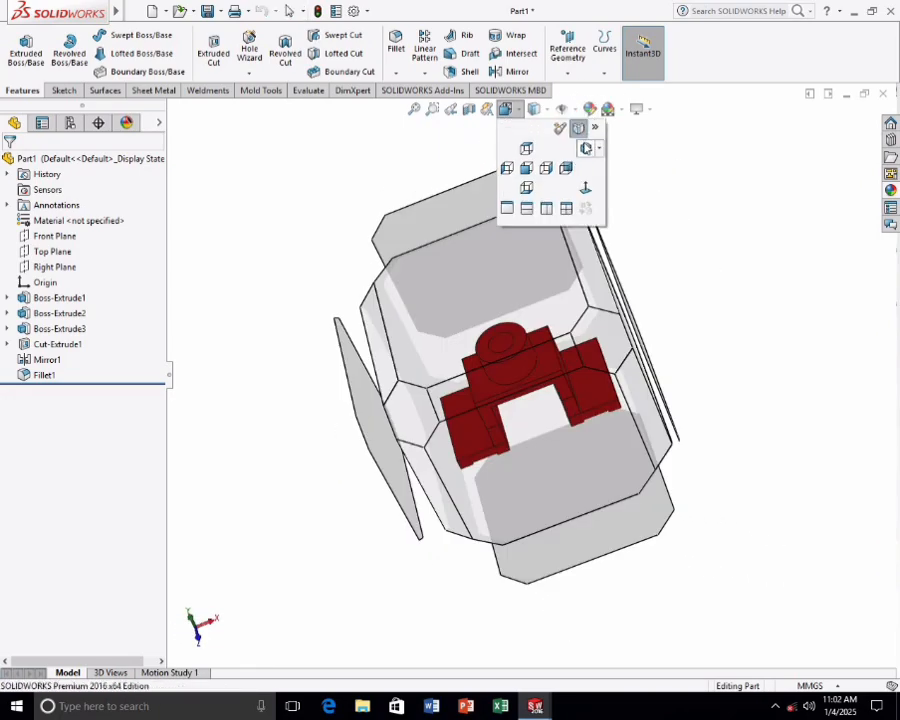
click(585, 148)
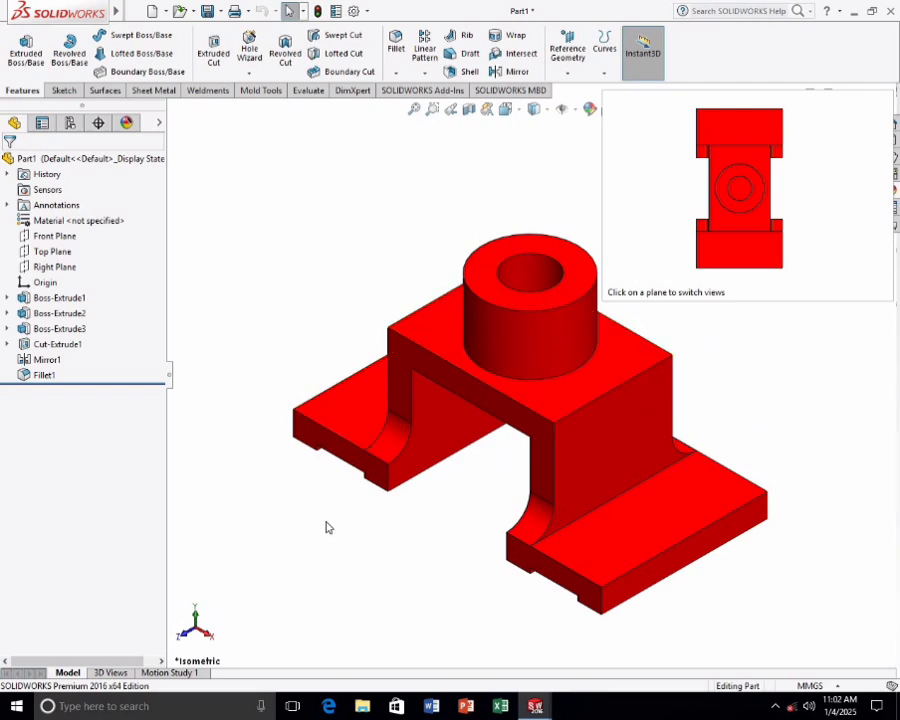